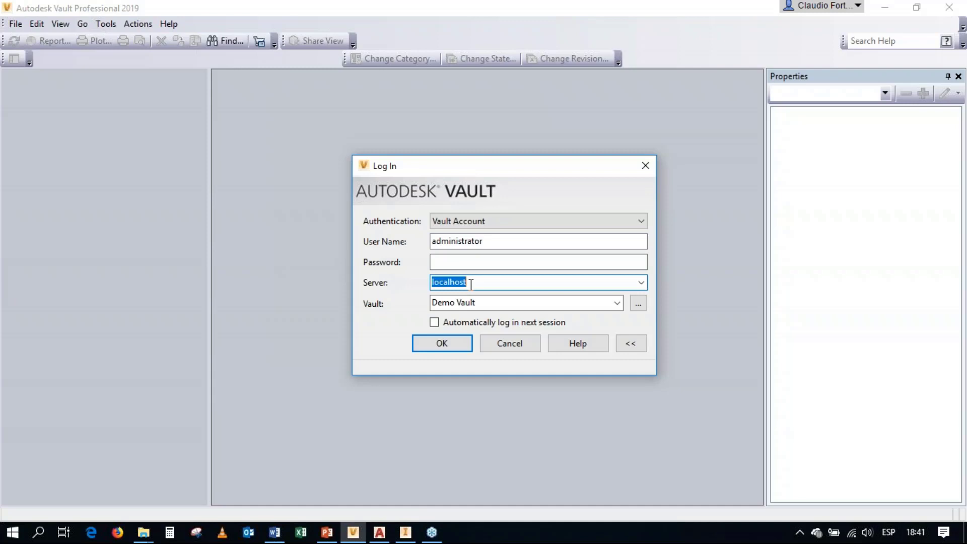
Step: Log in to Demo Vault on the localhost server with the administrator Vault account, choosing the vault from the list of available vaults
left_click(527, 304)
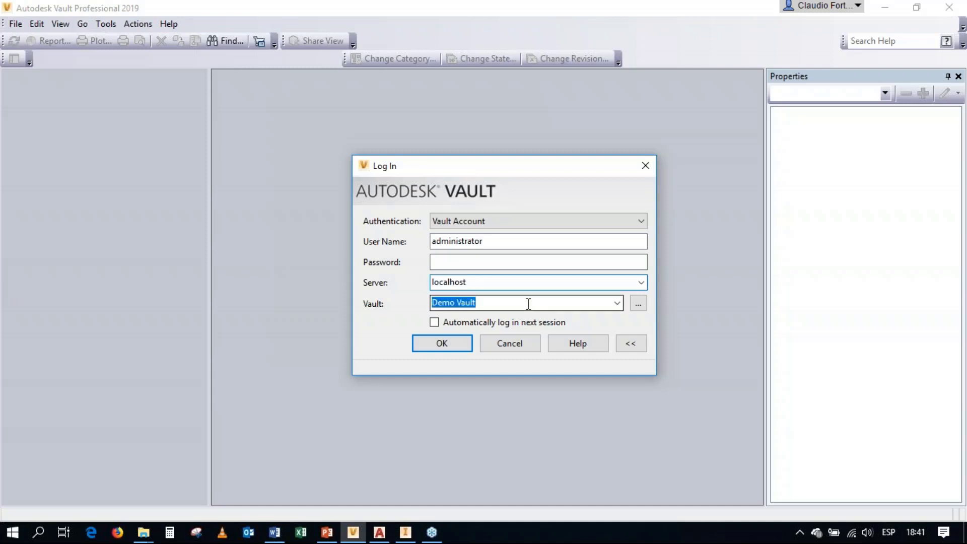
left_click(642, 307)
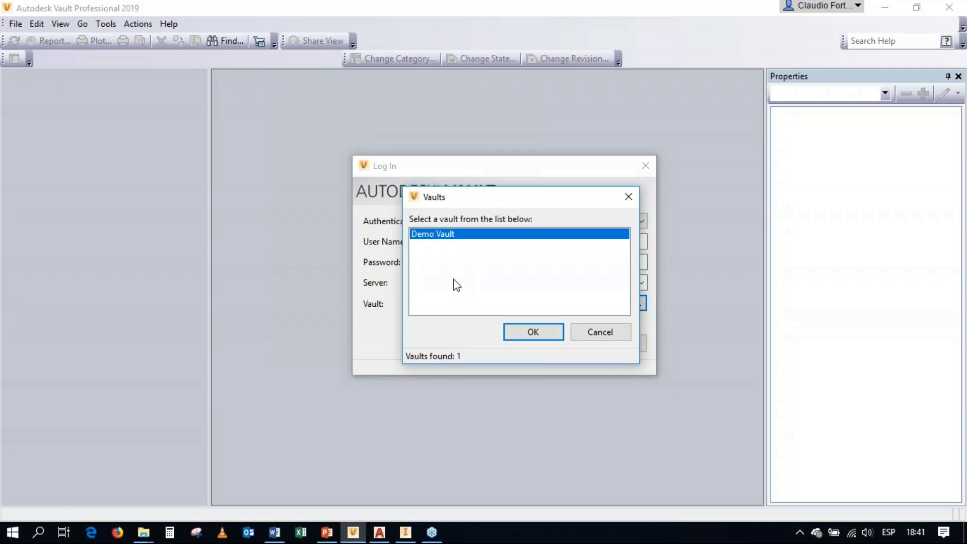
left_click(548, 336)
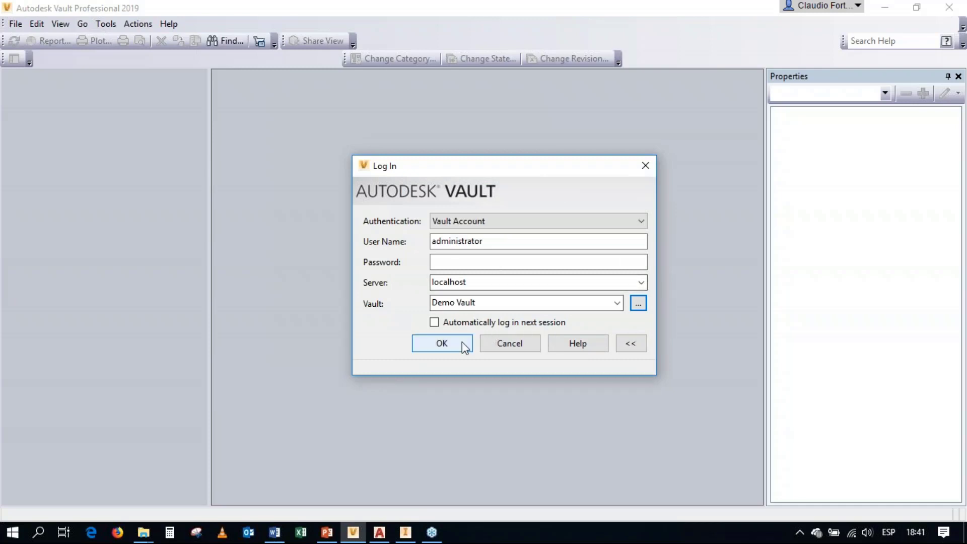
left_click(456, 343)
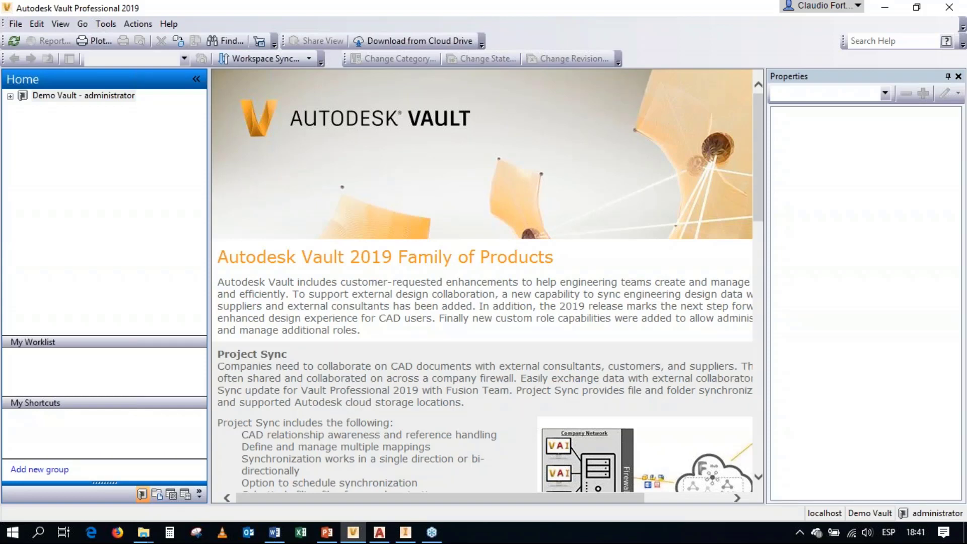
Step: Create a new folder named Documentos under Project Explorer ($) in Demo Vault
left_click(10, 96)
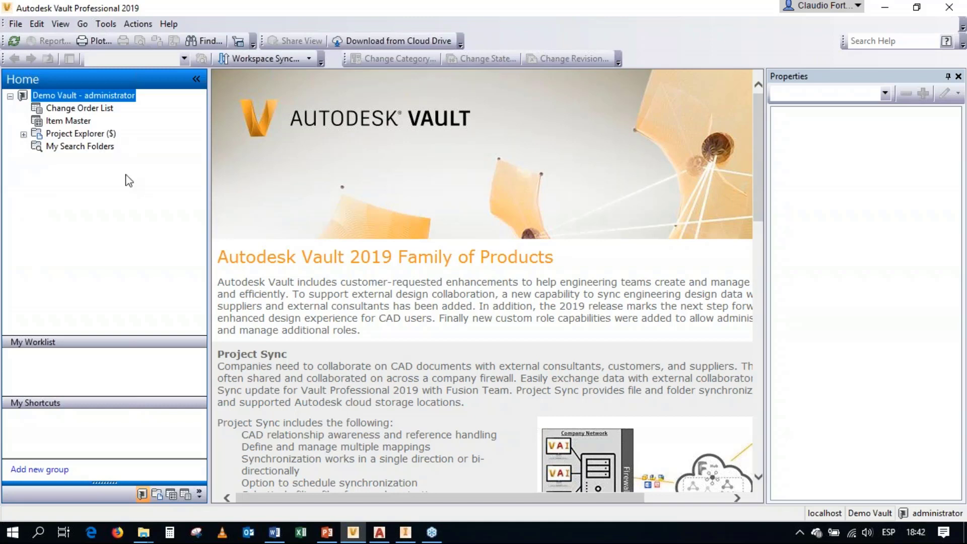
left_click(83, 135)
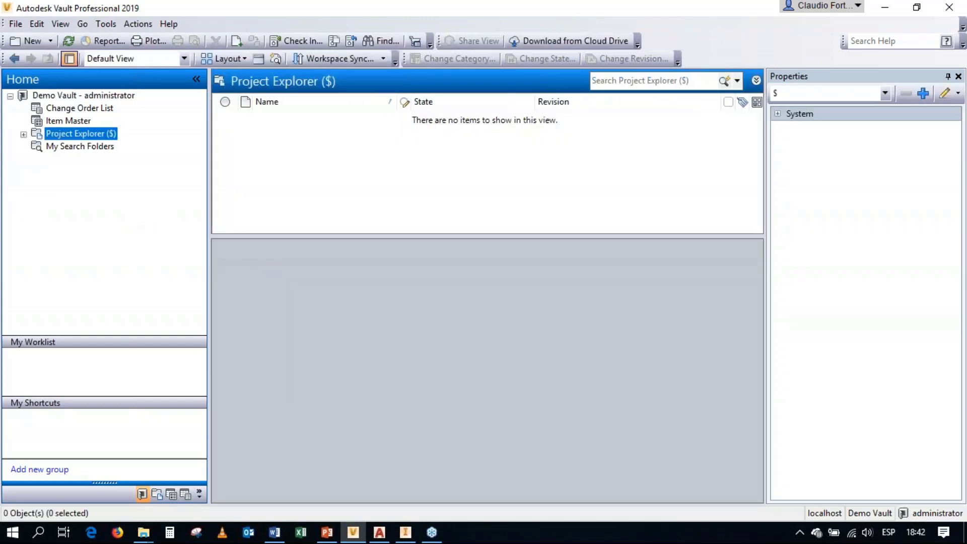
right_click(85, 135)
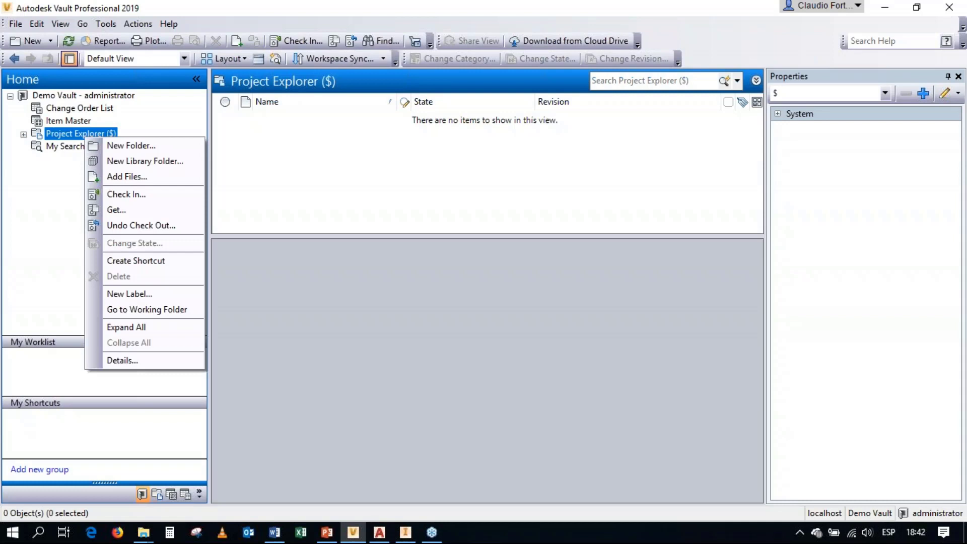
left_click(101, 146)
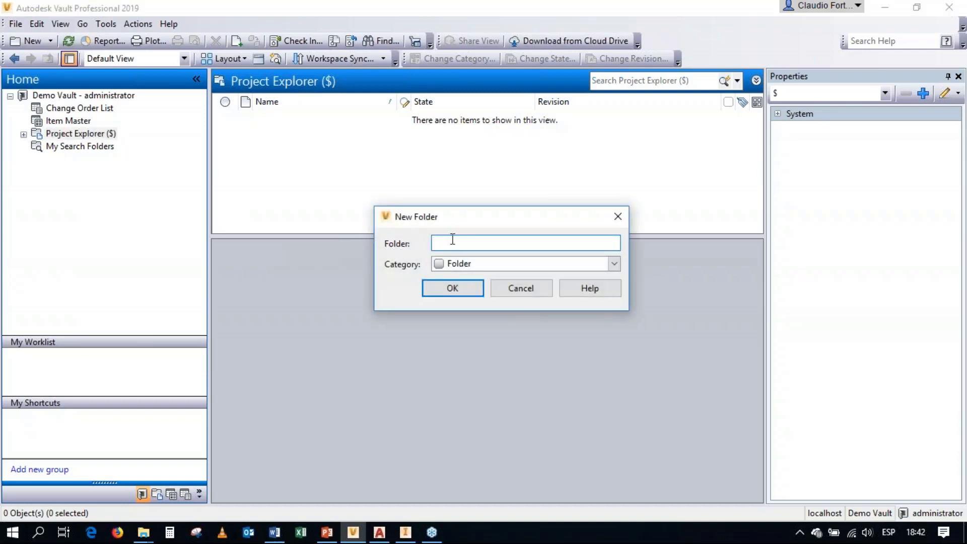
type("Documentos")
left_click(458, 288)
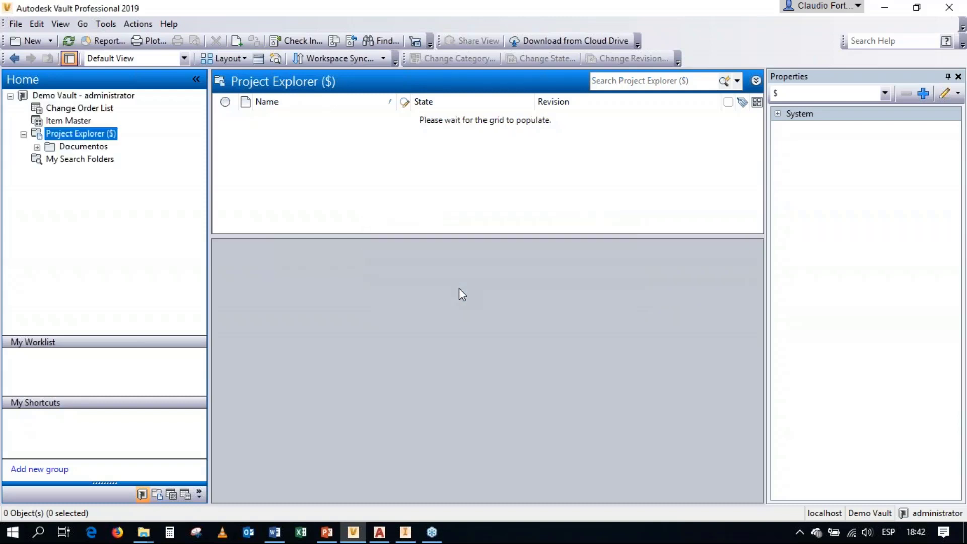
Step: Choose Autodesk_Vault_SharePoint_2010_FAQ_Internal_en.pdf, Bend Allowance Calculation.docx, Bend Line to Mold Line Calculation.docx, Presentación Vault.pptx and Relevamiento de hardware.xlsx for adding to the Documentos folder
left_click(73, 147)
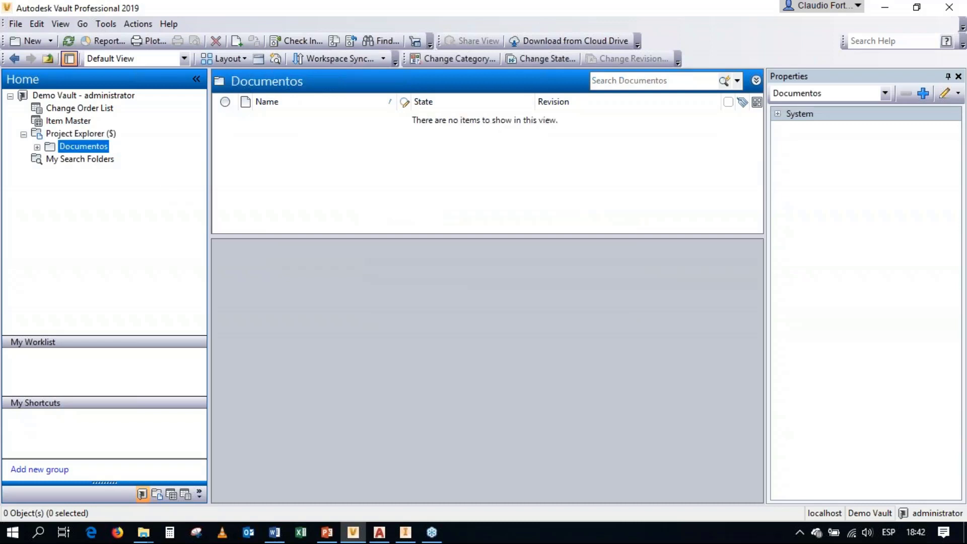
right_click(75, 147)
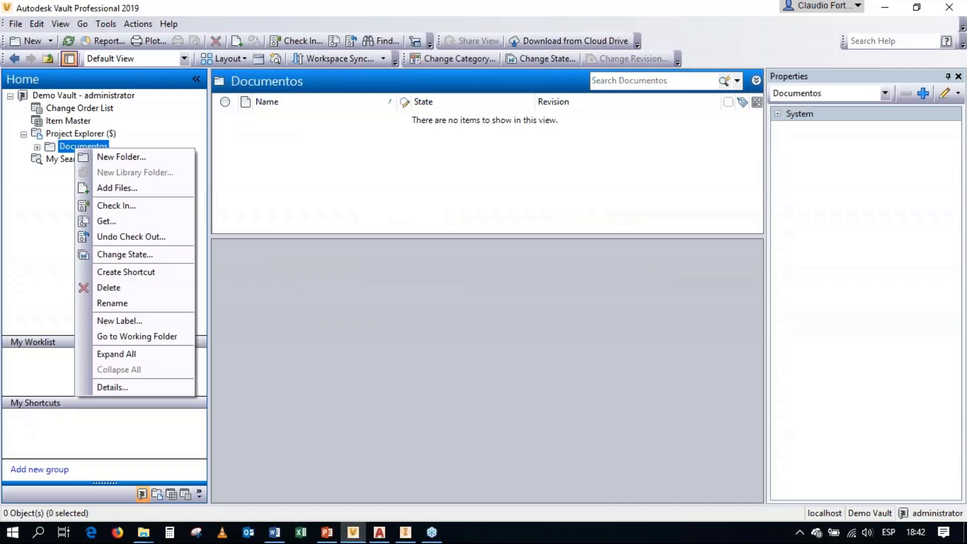
left_click(110, 189)
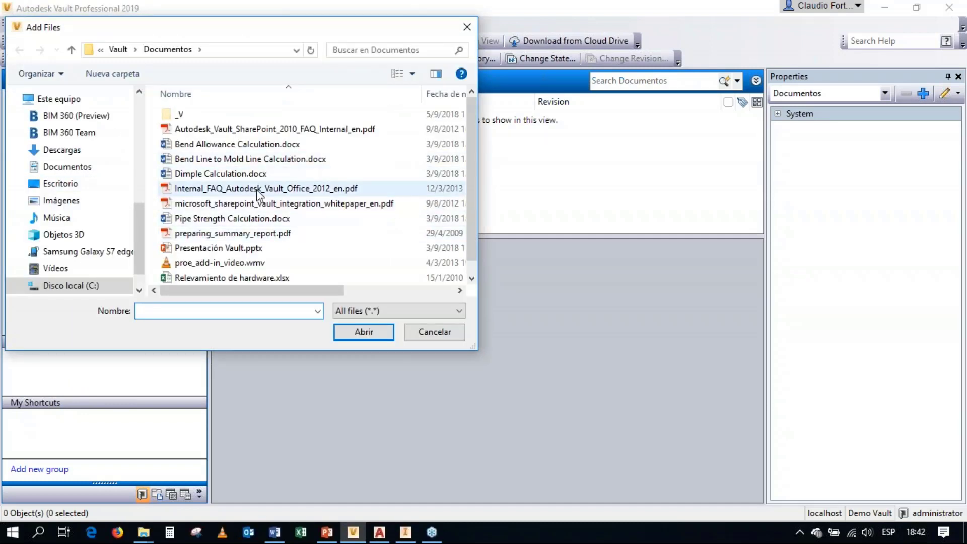
left_click(264, 131)
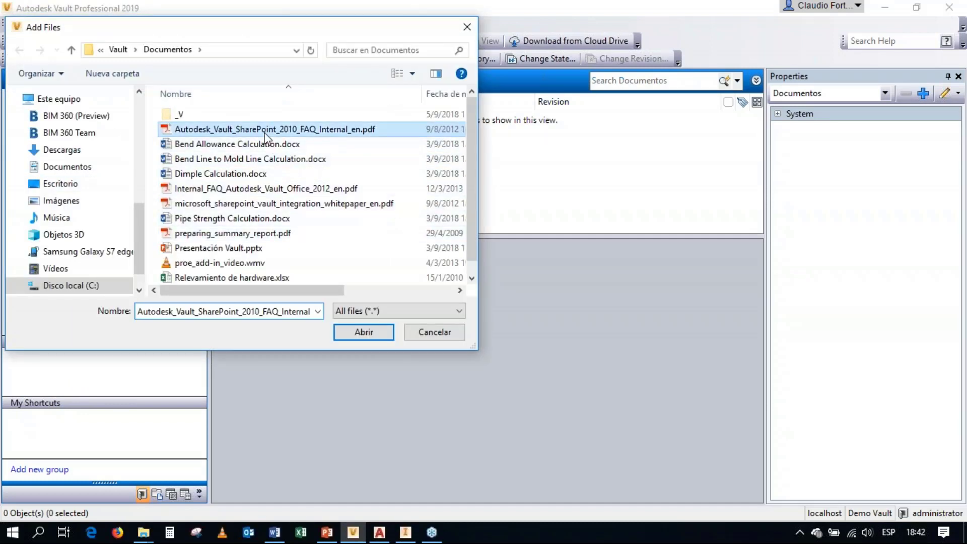
left_click(245, 160, "shift")
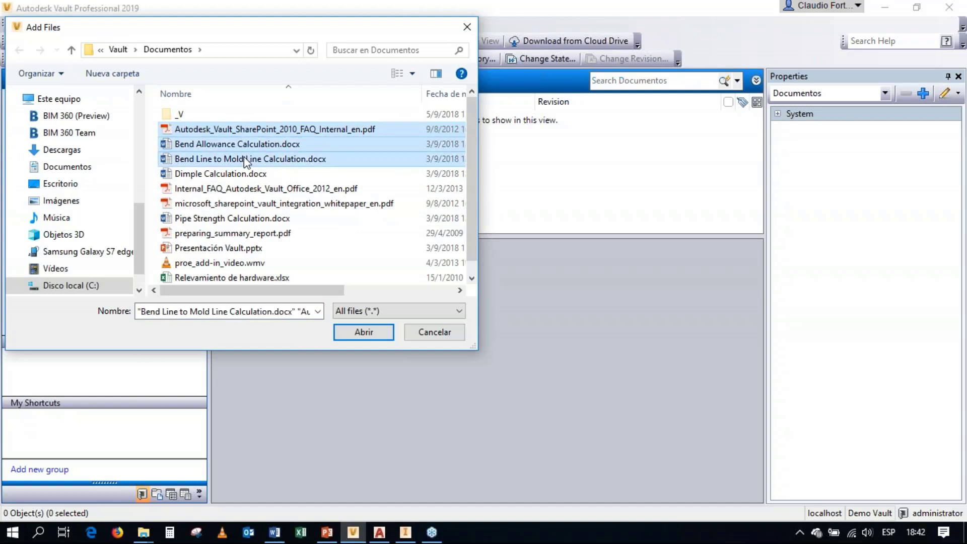
left_click(244, 251, "ctrl")
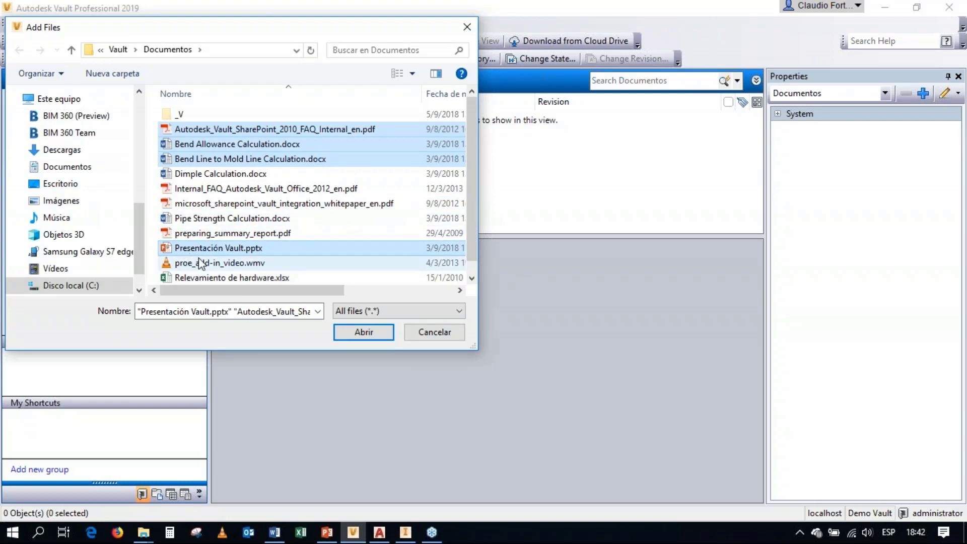
left_click(211, 278, "ctrl")
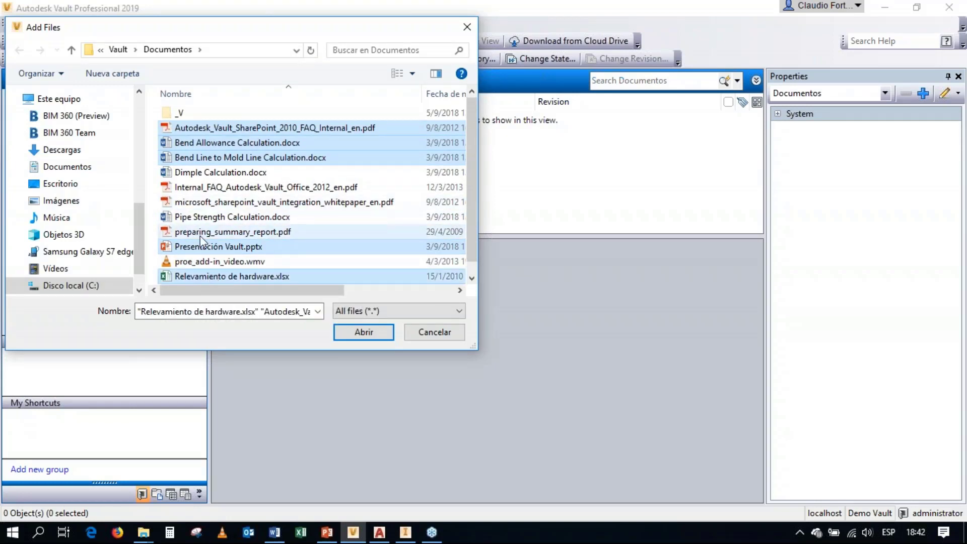
left_click(363, 332)
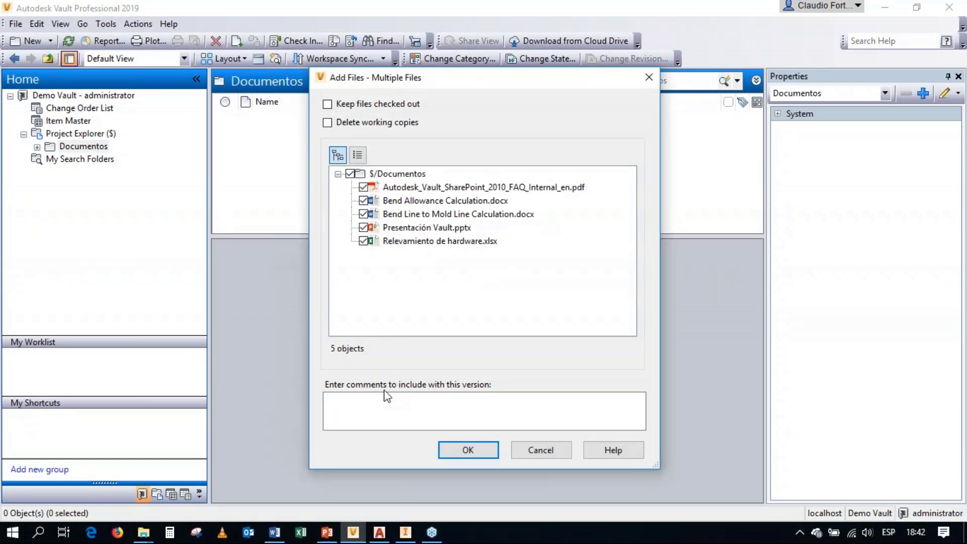
Step: Add the chosen files to the vault with the version comment "Agregado al almacén"
left_click(355, 404)
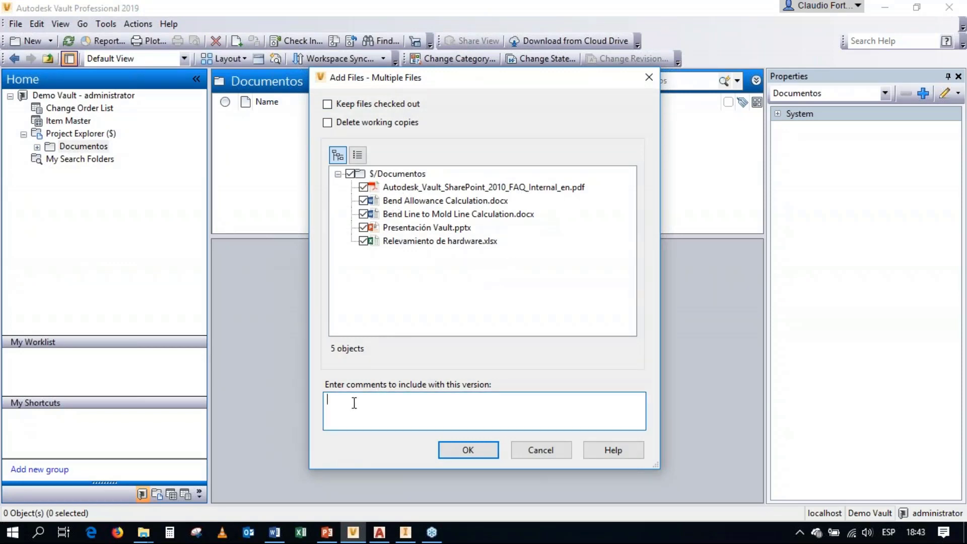
type("Agregado al almacén")
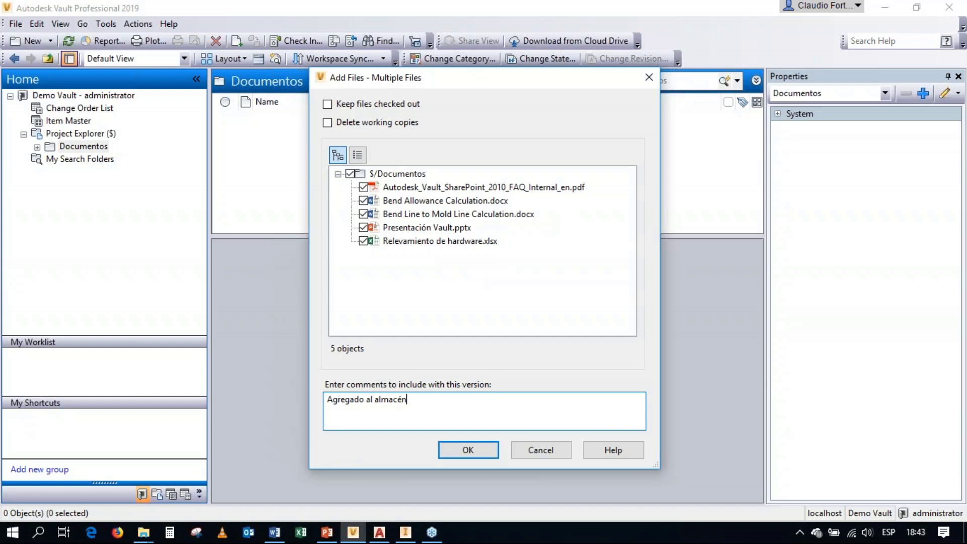
left_click(468, 450)
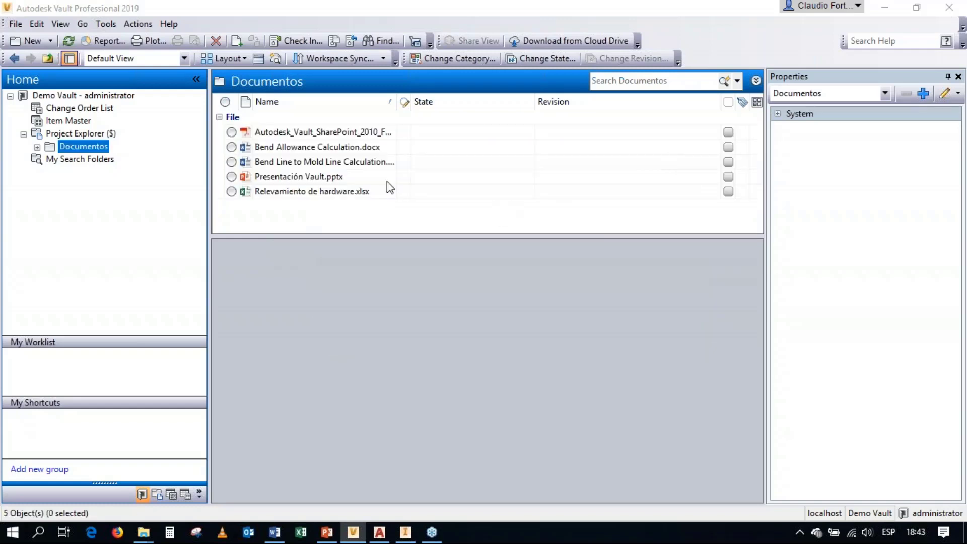
Step: Preview version 1 of the Autodesk_Vault_SharePoint_2010_FAQ PDF and read through its pages
left_click(337, 134)
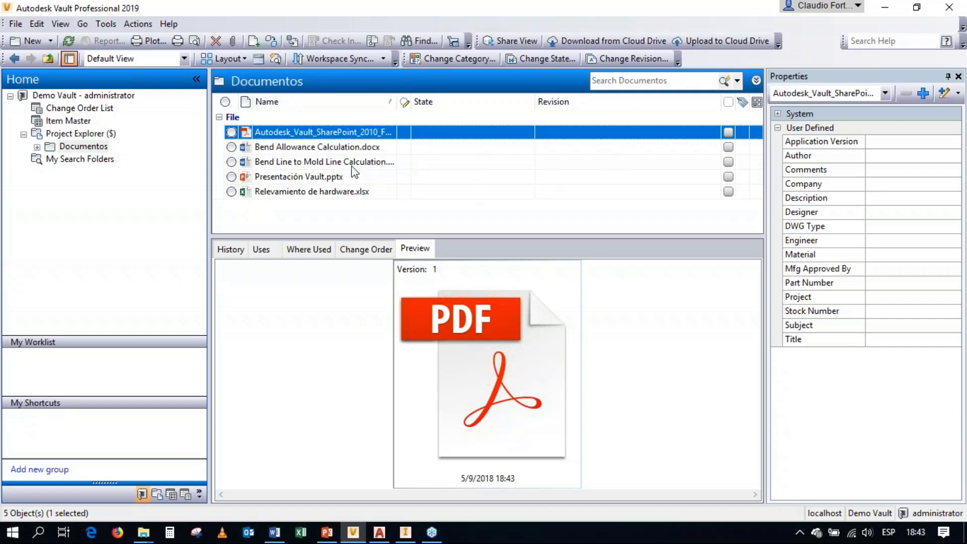
left_click(488, 384)
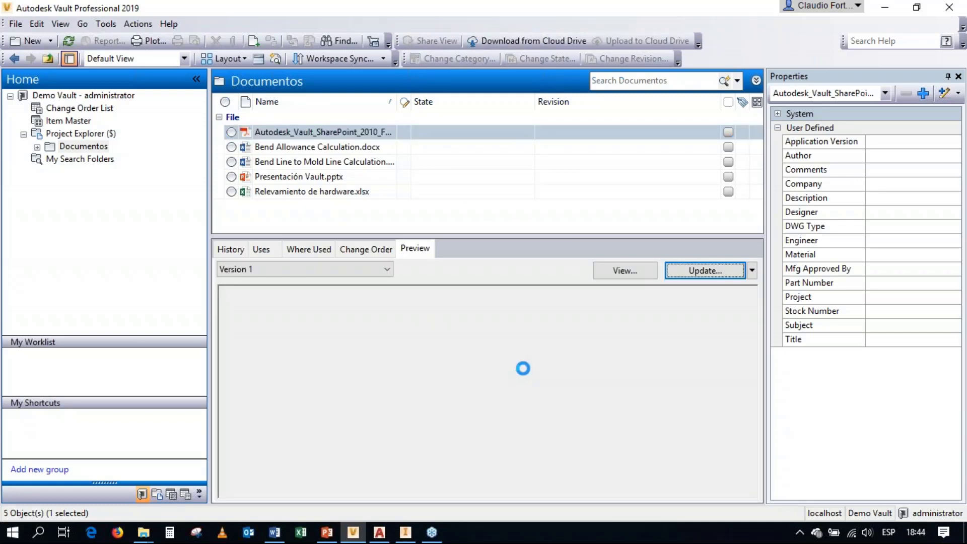
scroll(507, 380, "down", 5)
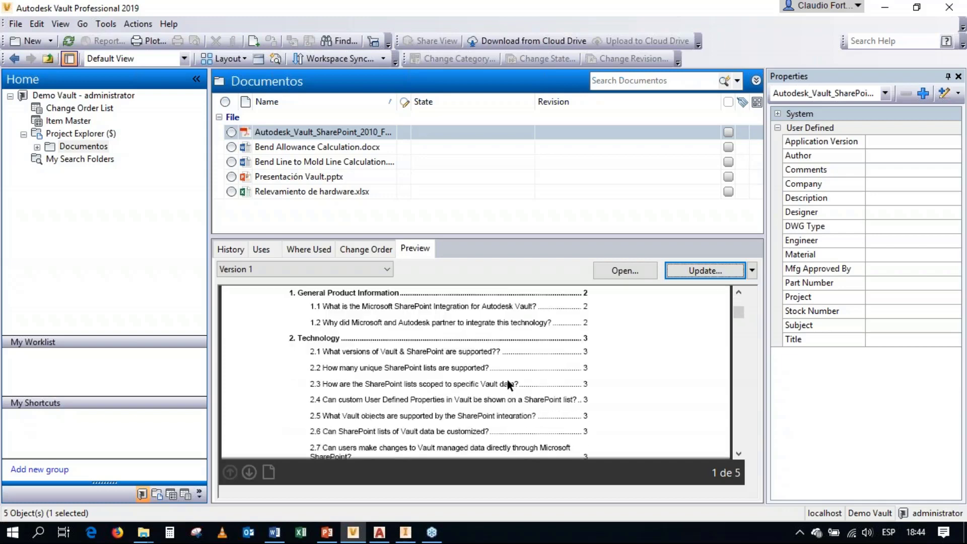
scroll(507, 380, "down", 10)
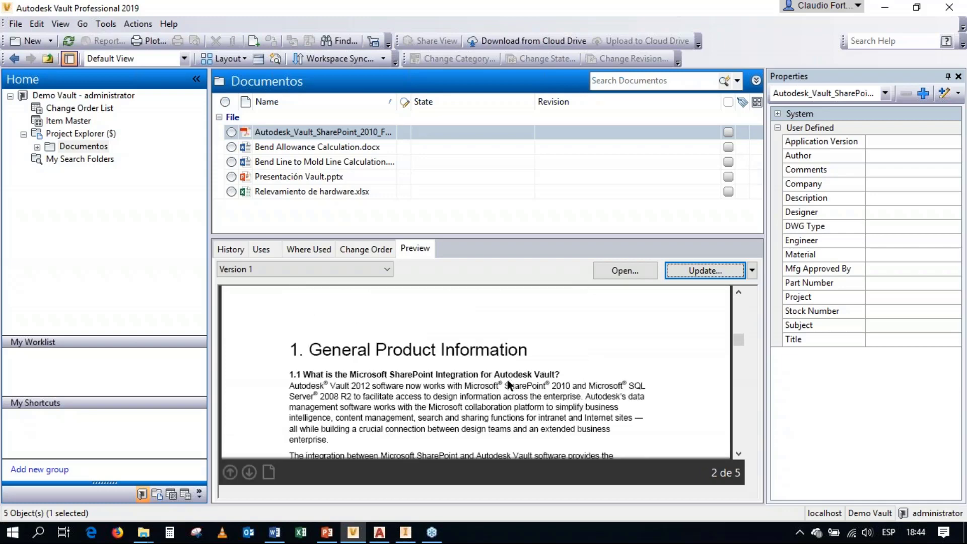
scroll(507, 384, "down", 8)
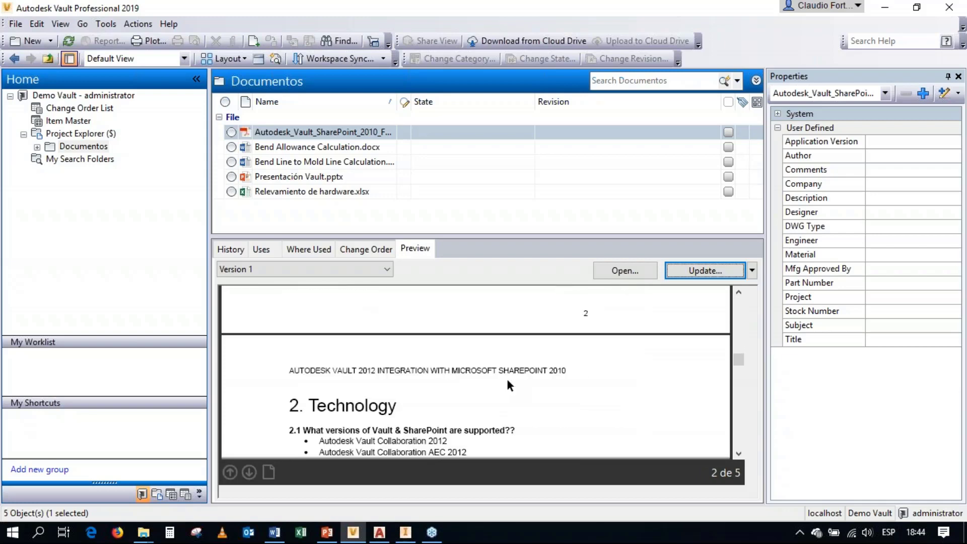
scroll(506, 378, "down", 2)
scroll(507, 381, "up", 5)
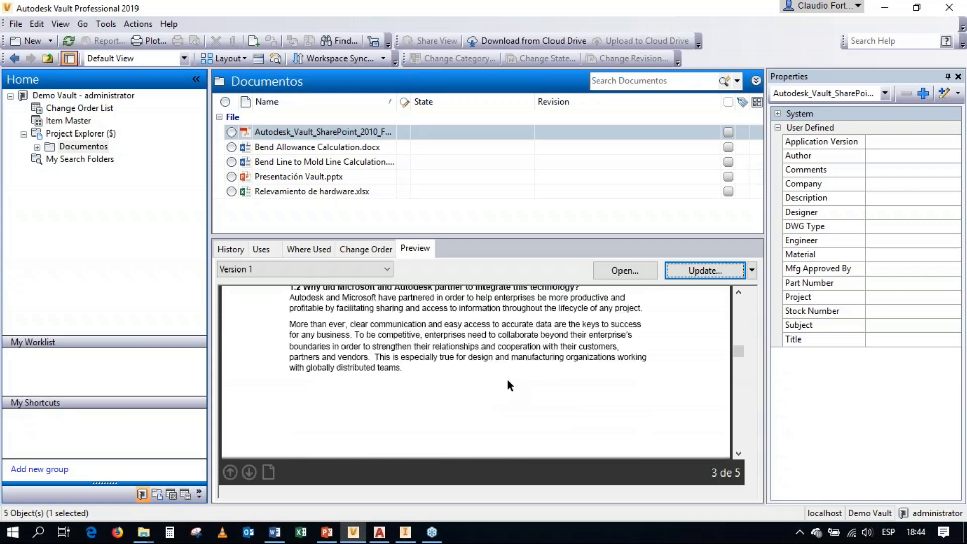
Step: Preview version 1 of Presentación Vault.pptx and advance to its second slide
left_click(302, 178)
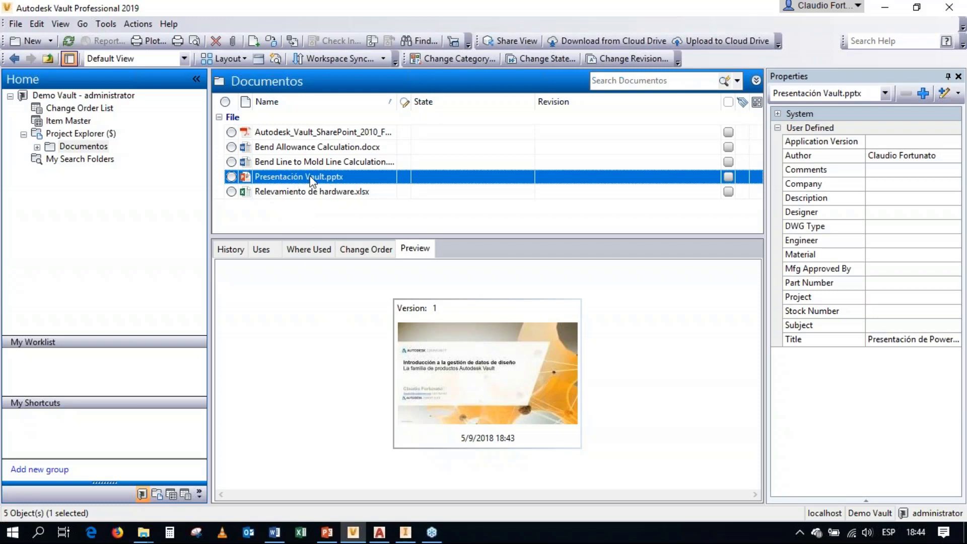
left_click(477, 390)
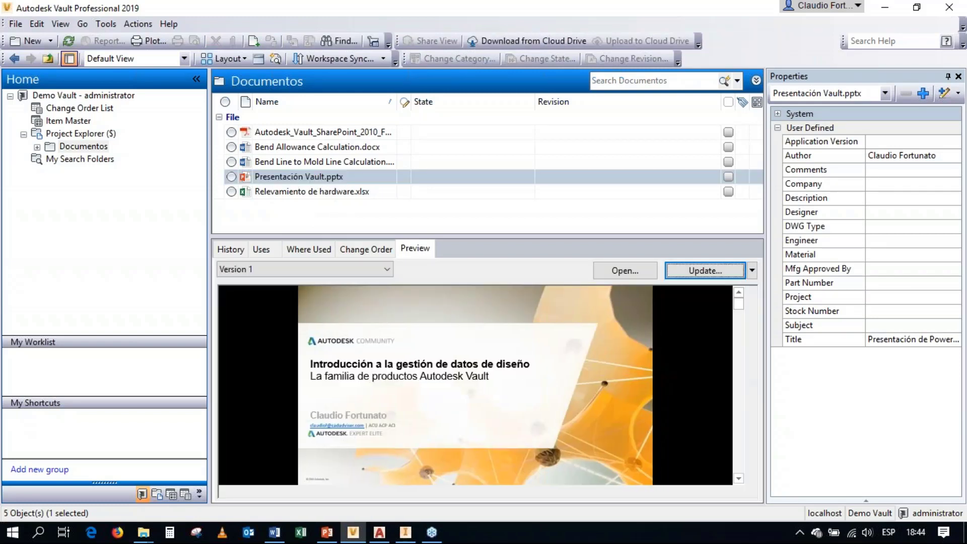
left_click(476, 390)
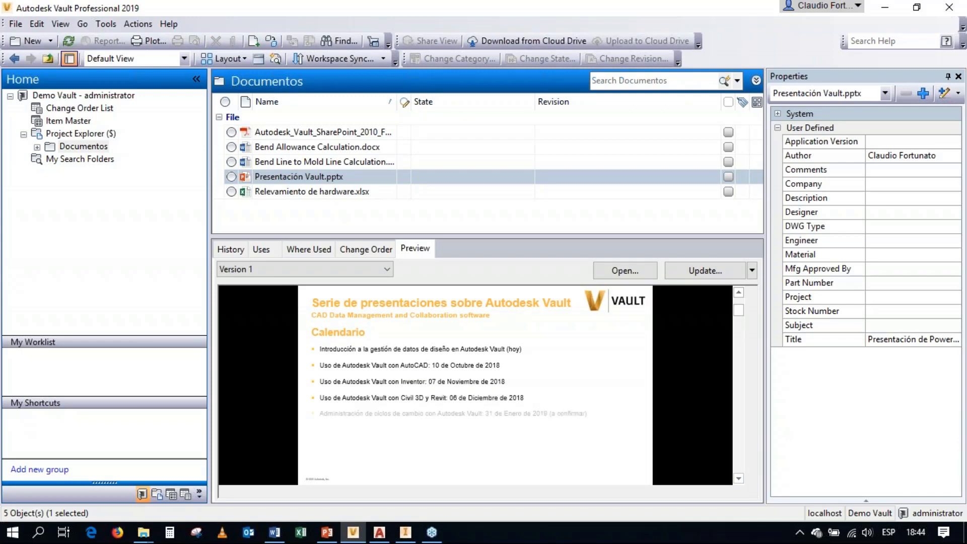
Step: Preview version 1 of Relevamiento de hardware.xlsx and look over its Hardware sheet
left_click(335, 192)
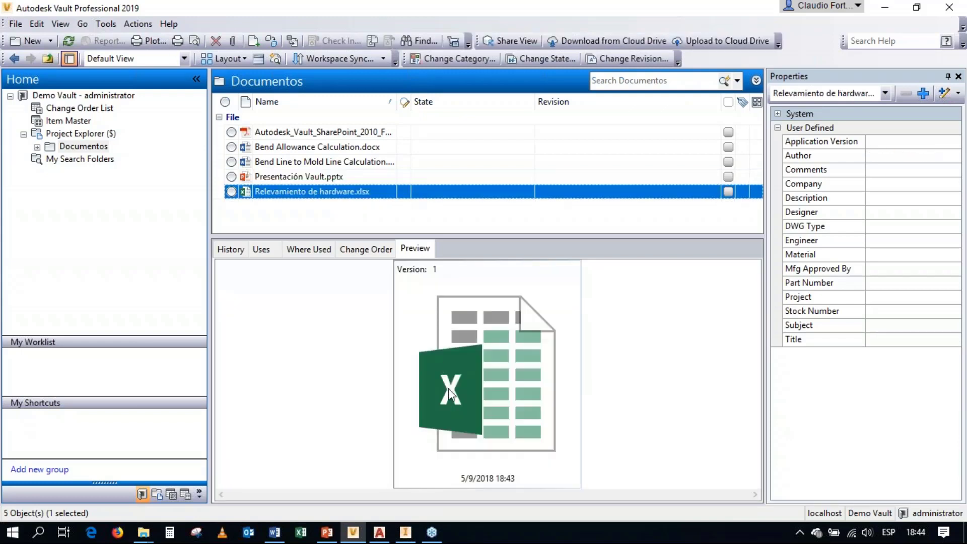
left_click(705, 271)
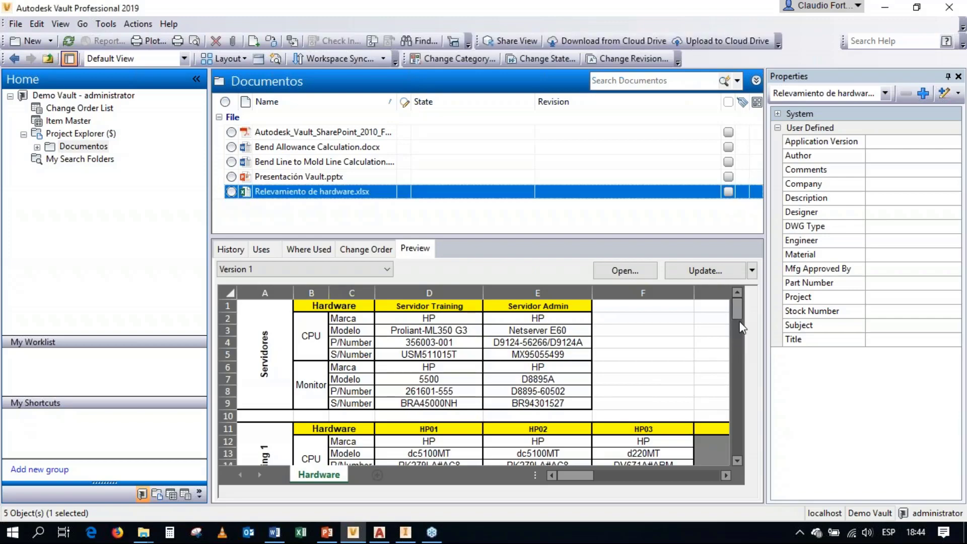
mouse_move(740, 318)
left_mouse_down()
mouse_move(742, 421)
mouse_move(738, 304)
left_mouse_up()
Step: Preview version 1 of Bend Allowance Calculation.docx and examine its formula and variable definitions
left_click(300, 147)
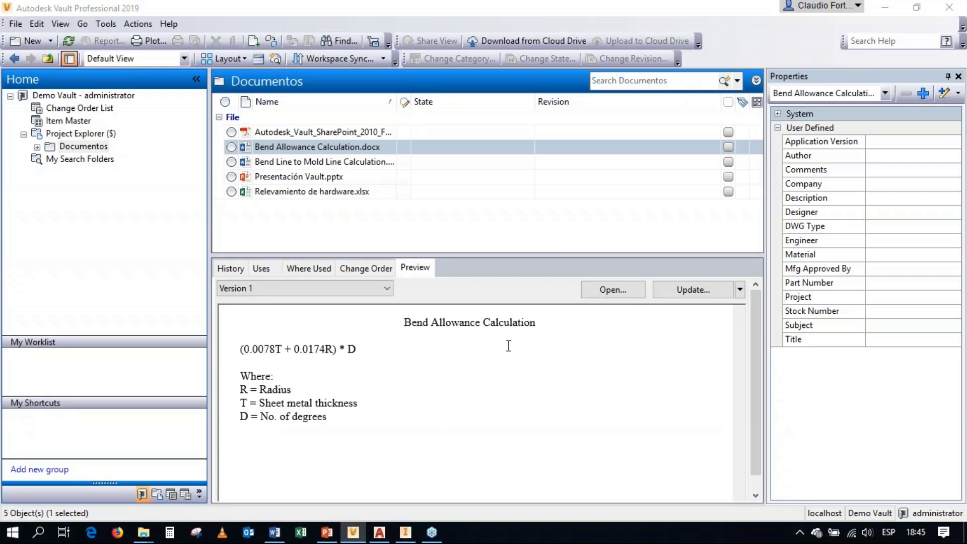
left_click_drag(546, 328, 375, 338)
left_click_drag(368, 406, 252, 410)
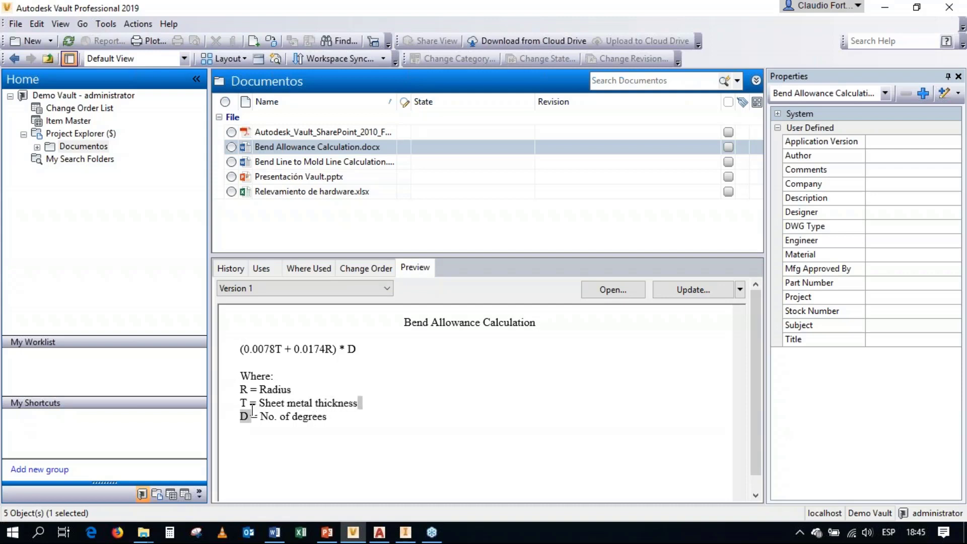
left_click(457, 423)
Step: Open Bend Allowance Calculation.docx from the Documentos folder and check it out for editing
right_click(271, 153)
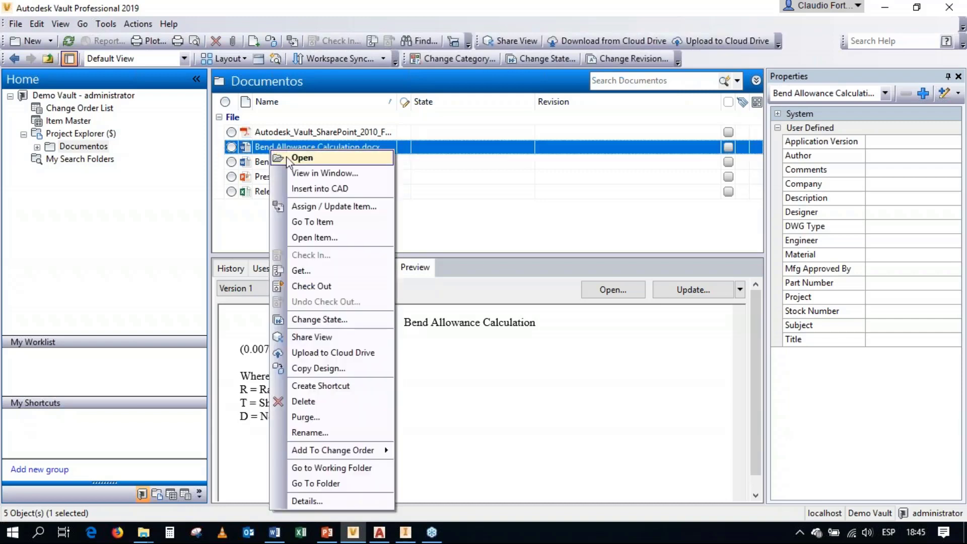
left_click(302, 157)
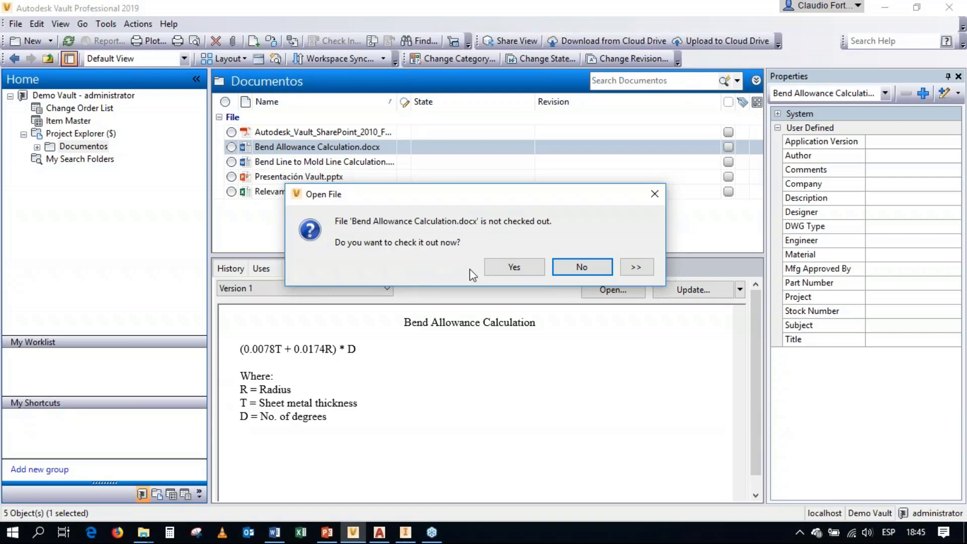
left_click(510, 266)
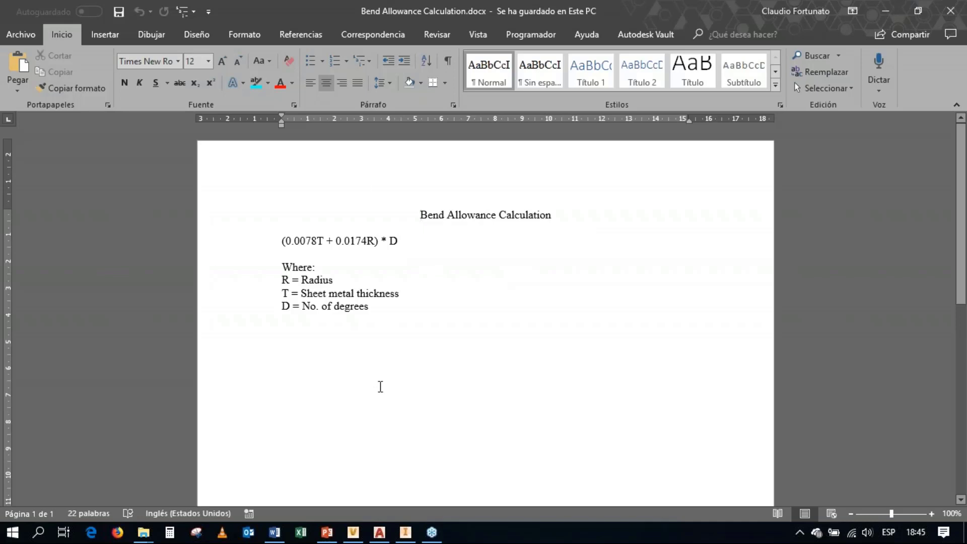
Step: Add the line "Texto agregado" below the "D = No. of degrees" definition
left_click(385, 321)
key("Return")
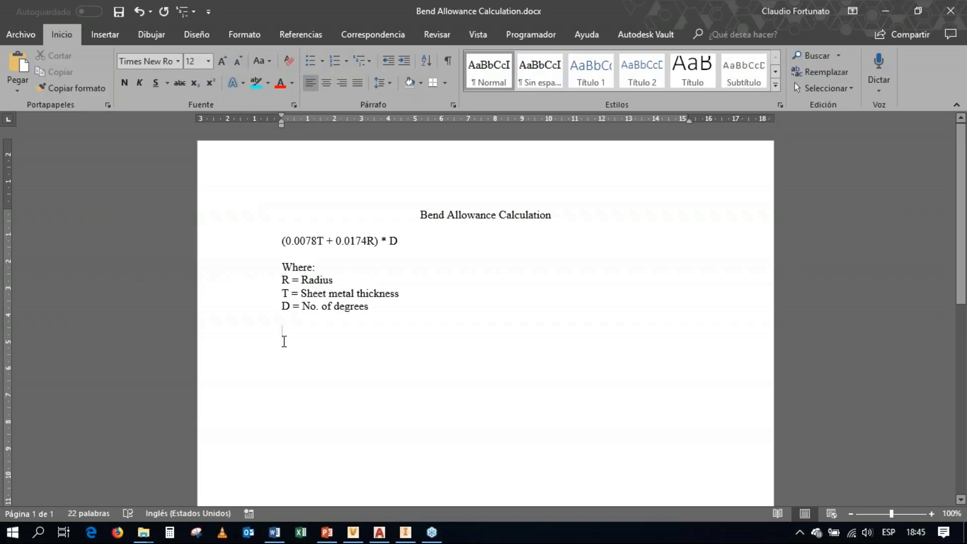
type("Texto age")
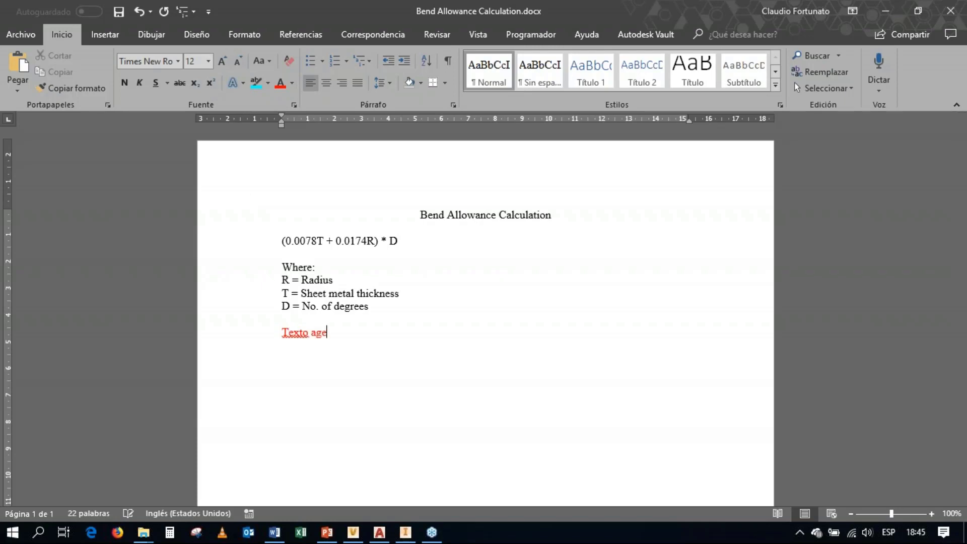
type("grado")
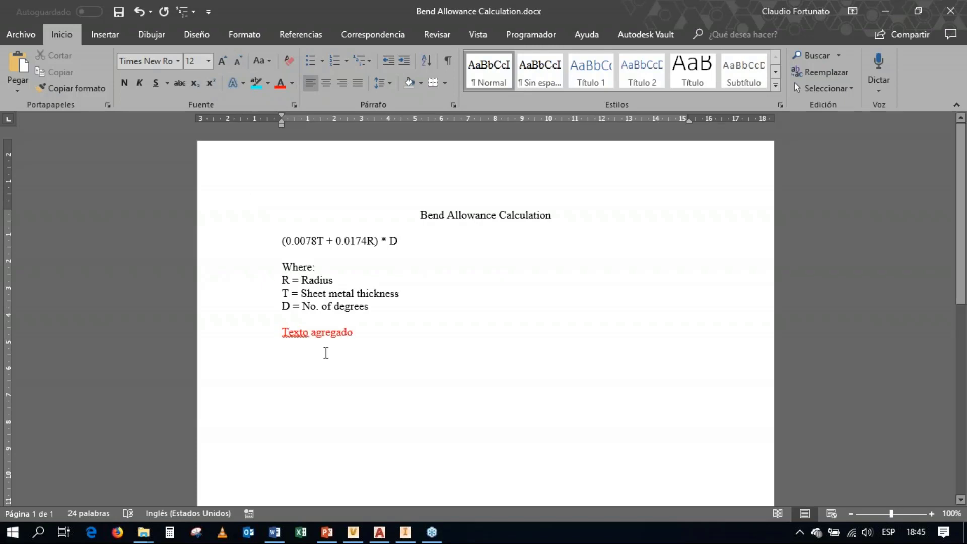
Step: Format the "Texto agregado" line in bold at font size 20 and save the document
left_click_drag(360, 333, 275, 344)
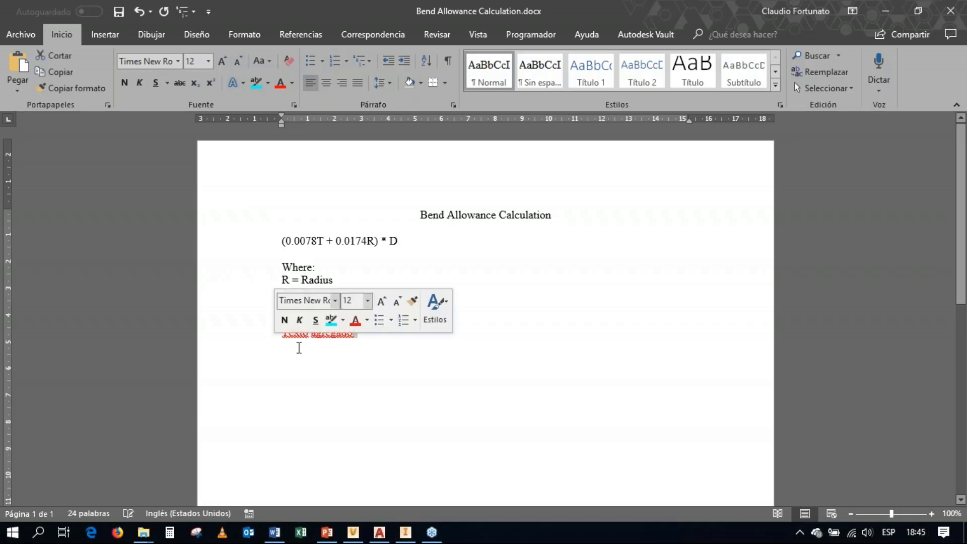
left_click(382, 357)
left_click_drag(366, 340, 262, 333)
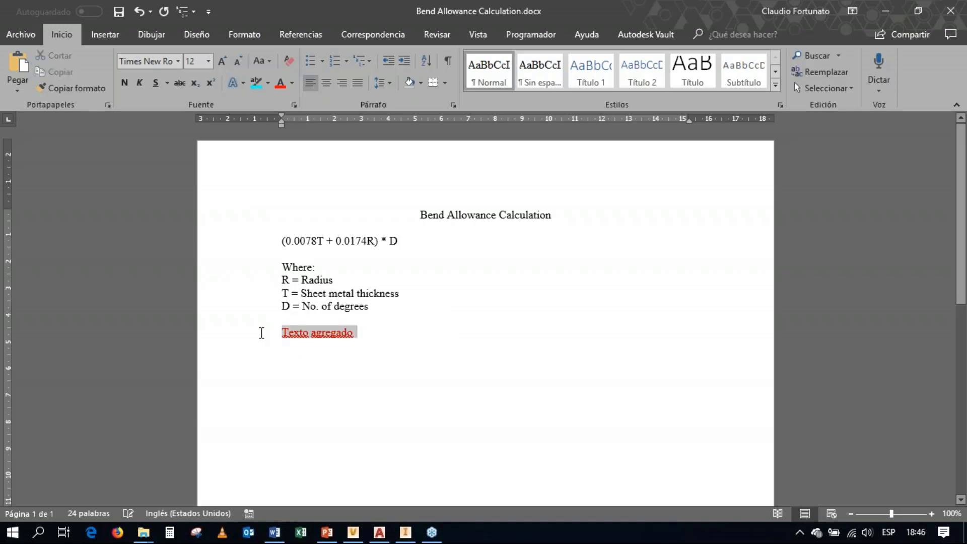
left_click(208, 61)
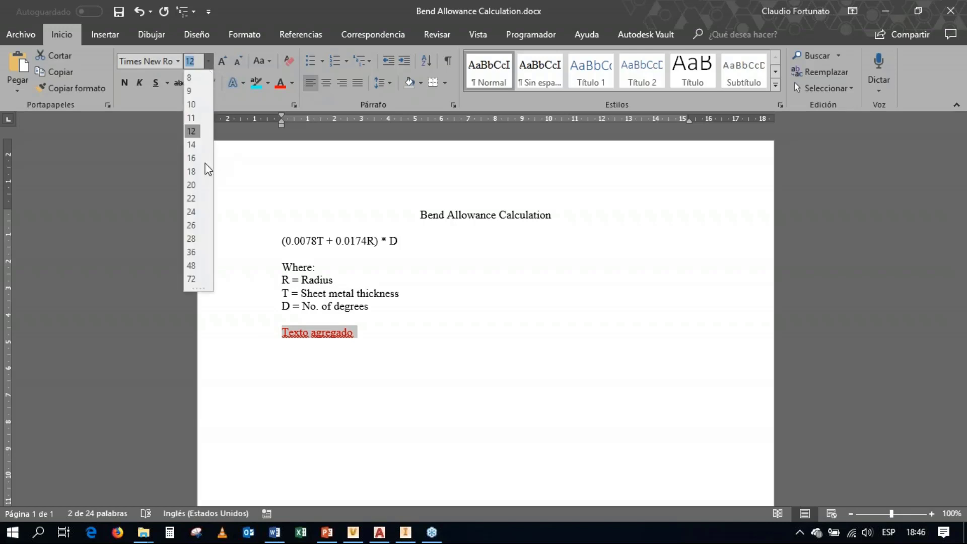
left_click(191, 185)
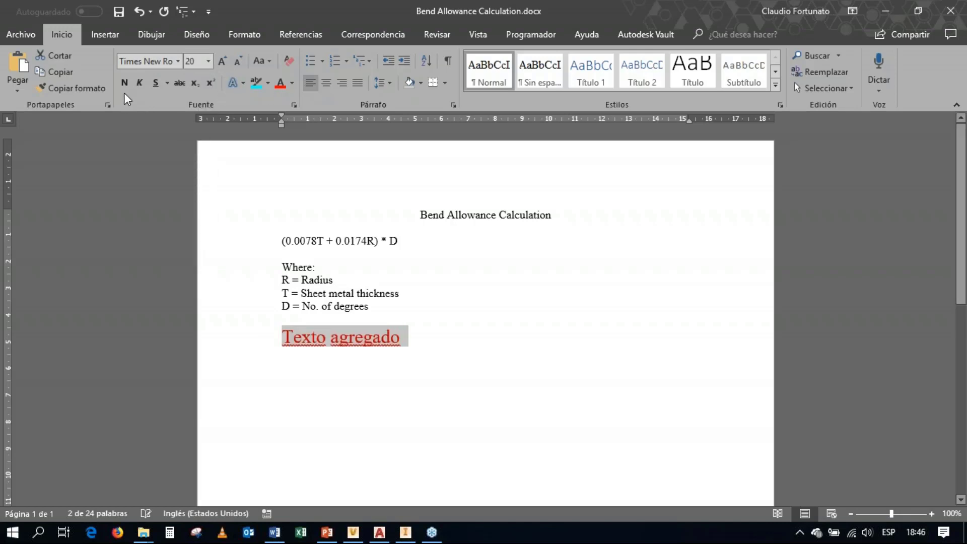
key("ctrl+n")
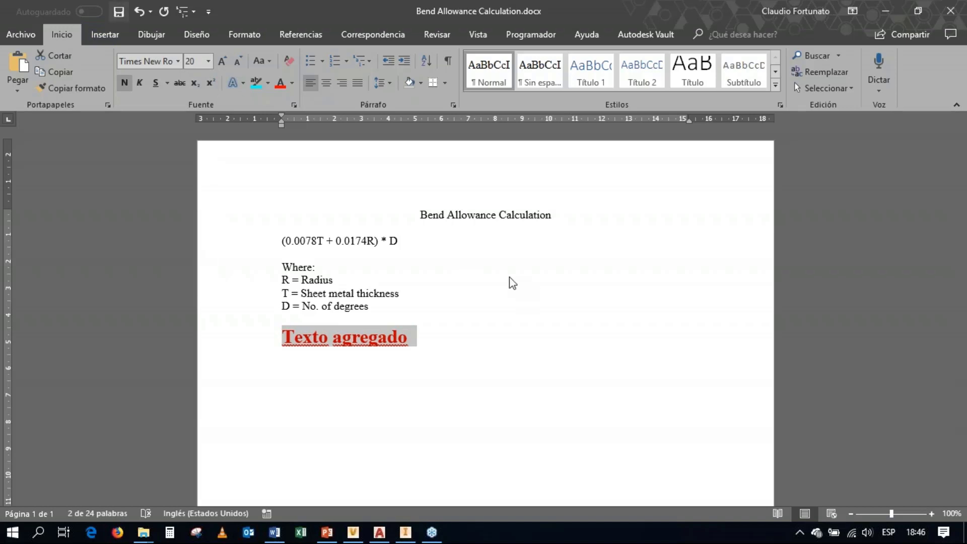
key("ctrl+g")
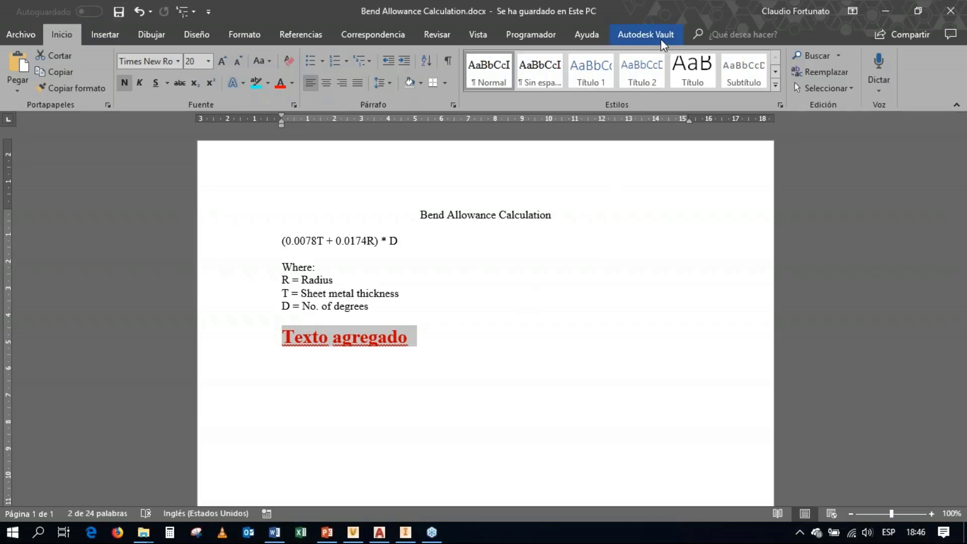
Step: Log in to Autodesk Vault from within Word, selecting Demo Vault as the vault
left_click(662, 41)
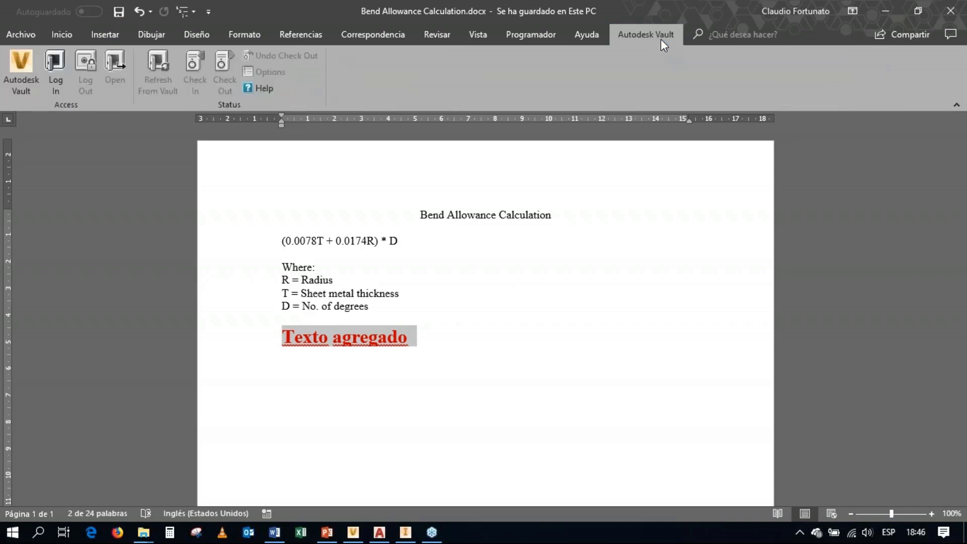
left_click(65, 80)
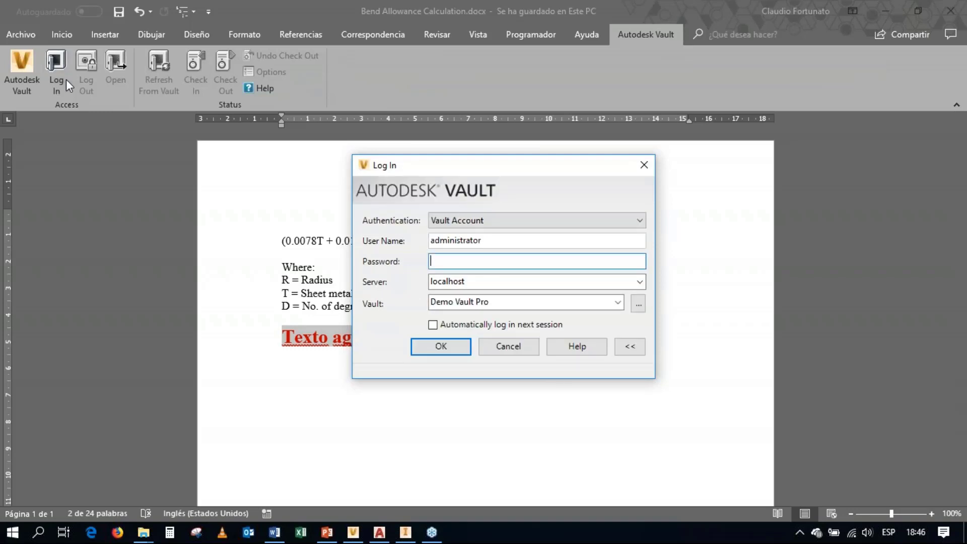
left_click(639, 304)
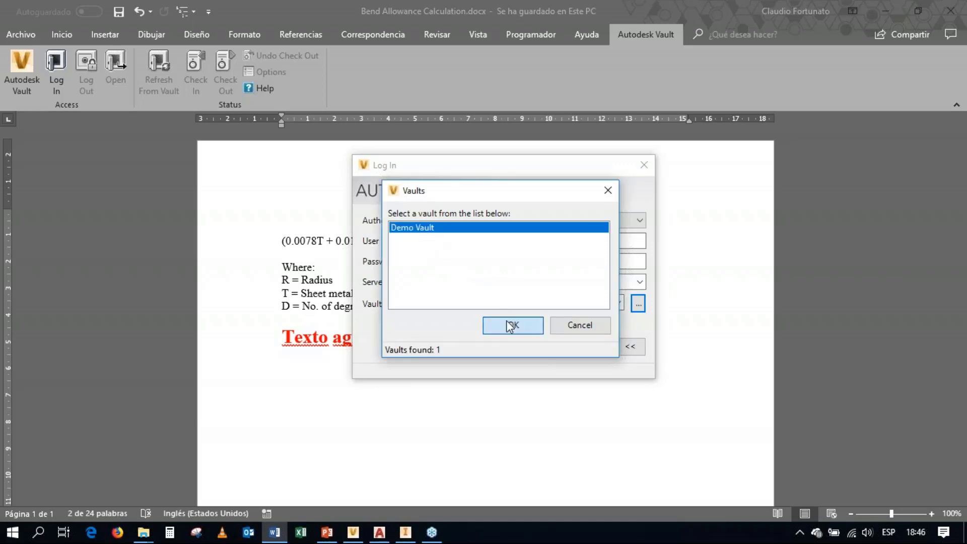
left_click(509, 324)
left_click(439, 347)
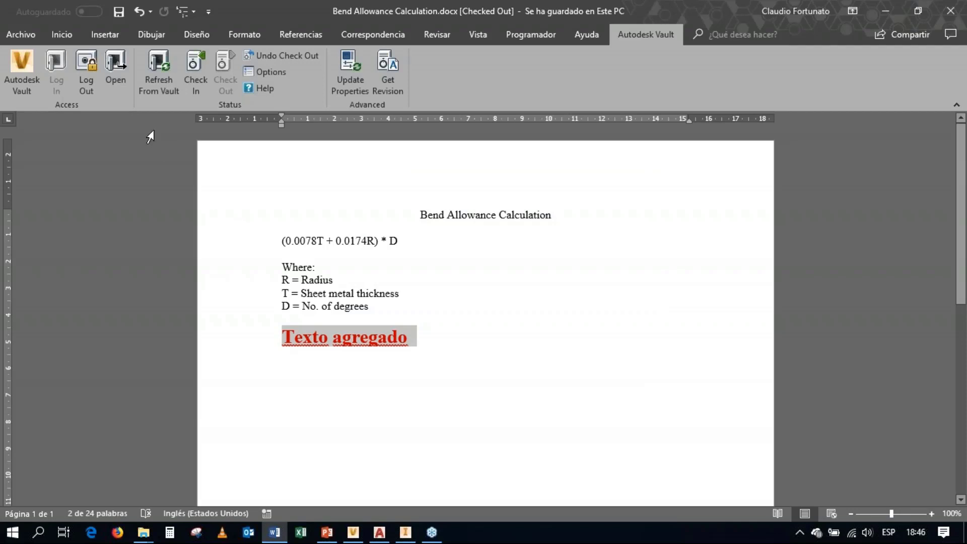
Step: Check in Bend Allowance Calculation.docx with the comment "Se agregó texto" and close Word
left_click(197, 83)
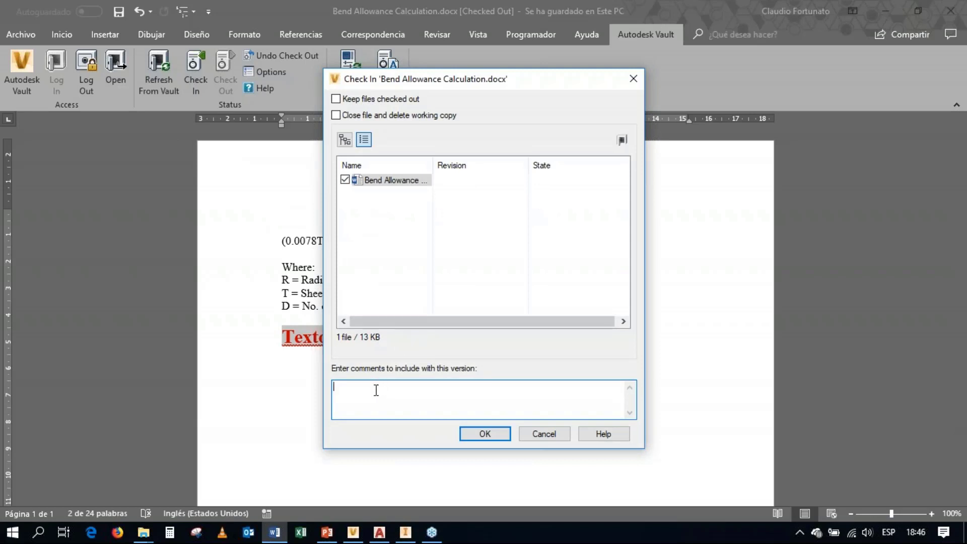
type("Se agregó texto")
left_click(482, 433)
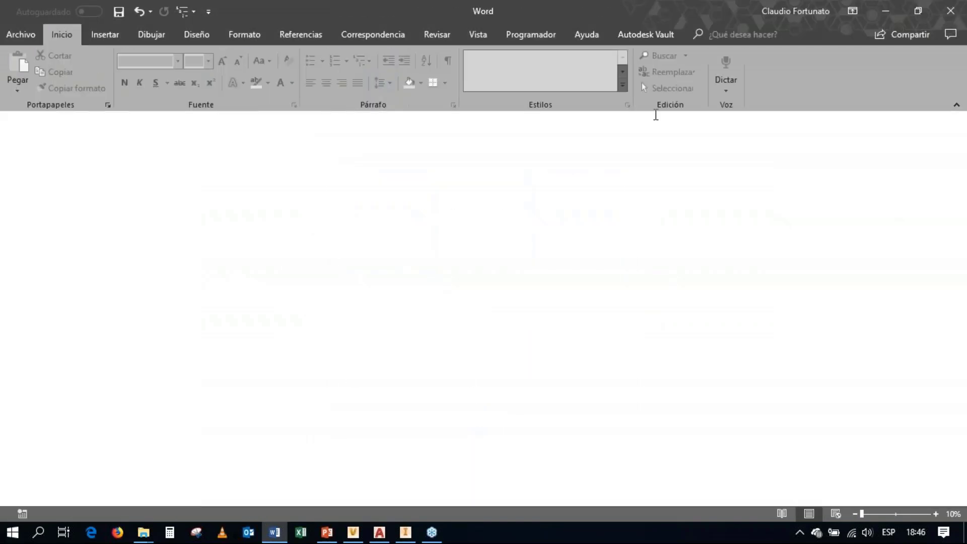
scroll(566, 208, "up", 3)
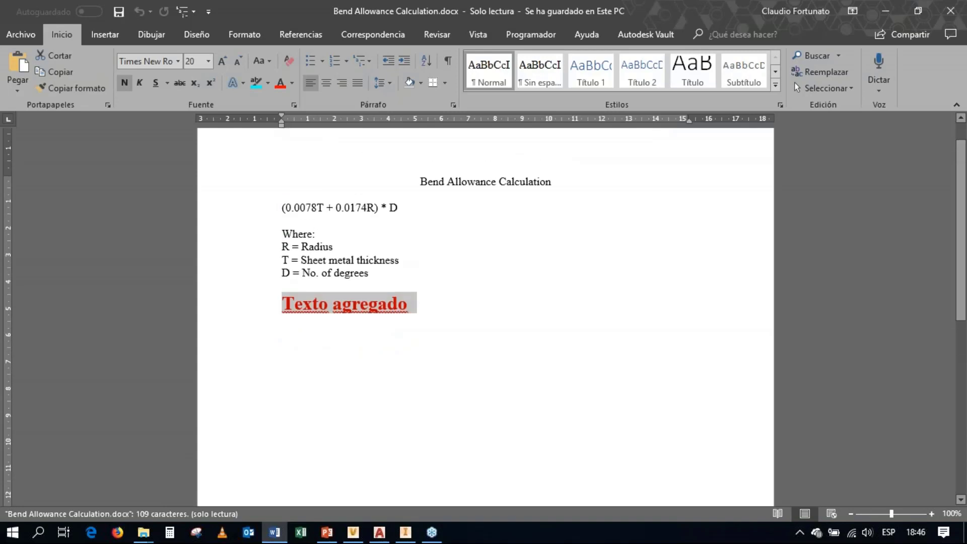
left_click(952, 12)
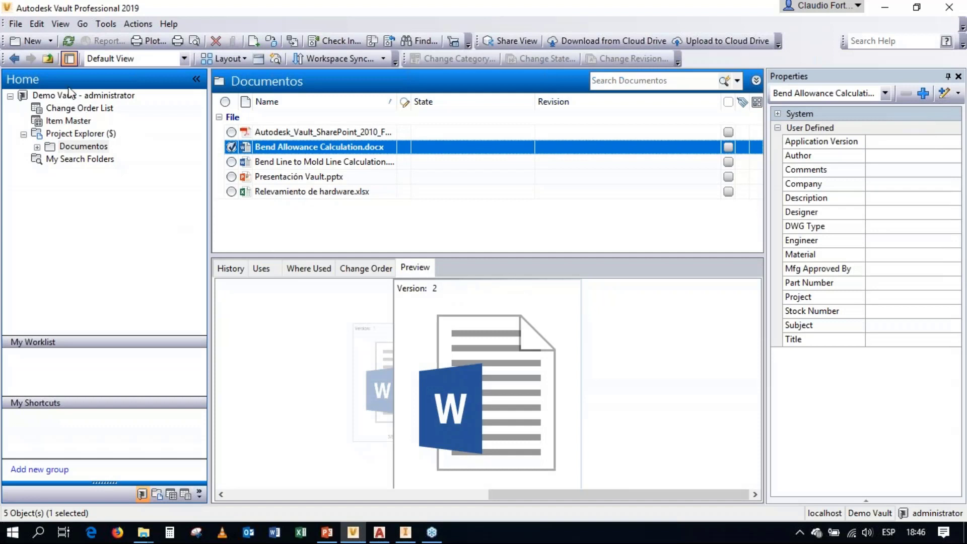
Step: Refresh the Documentos file list in Vault and look at the document's version thumbnails
left_click(68, 41)
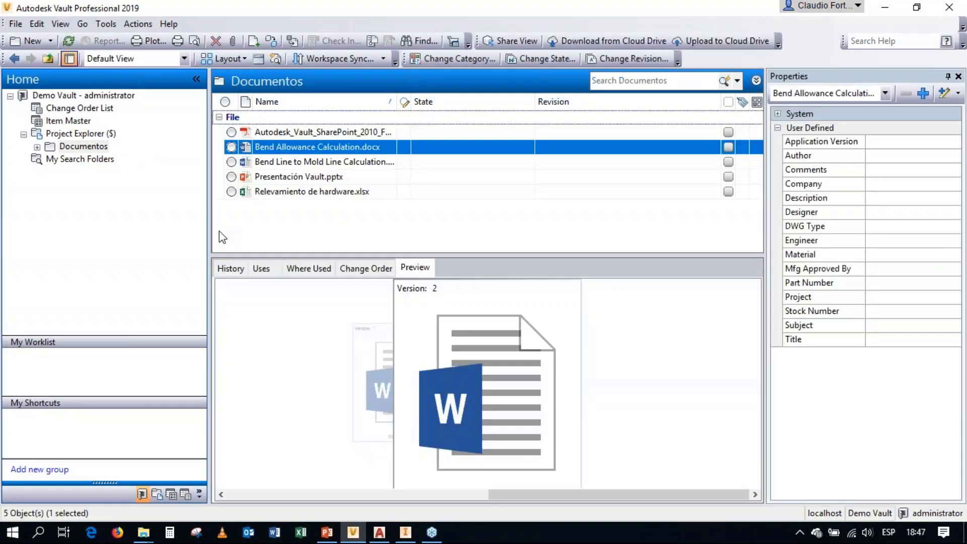
left_click(379, 353)
left_click(613, 395)
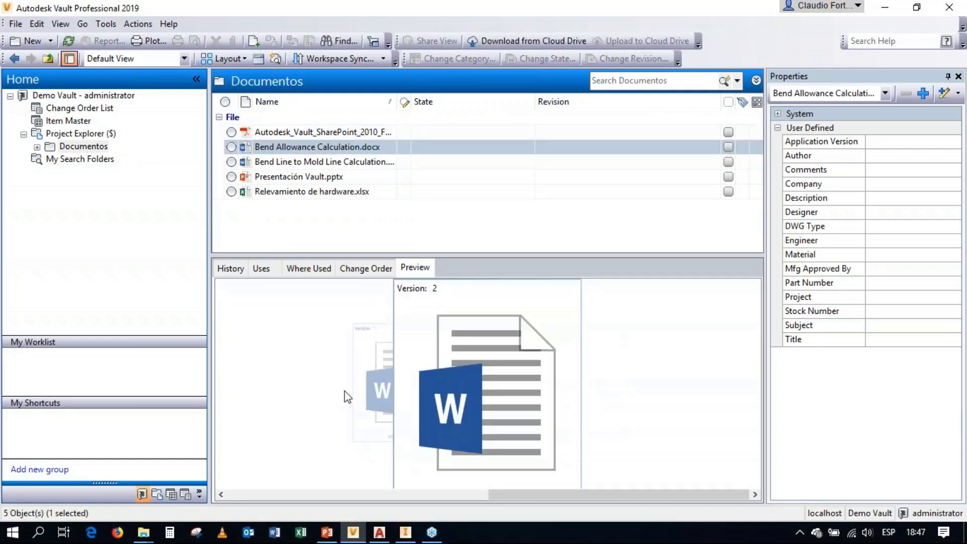
Step: Examine the version history of Bend Allowance Calculation.docx, including the comment of each version
left_click(231, 269)
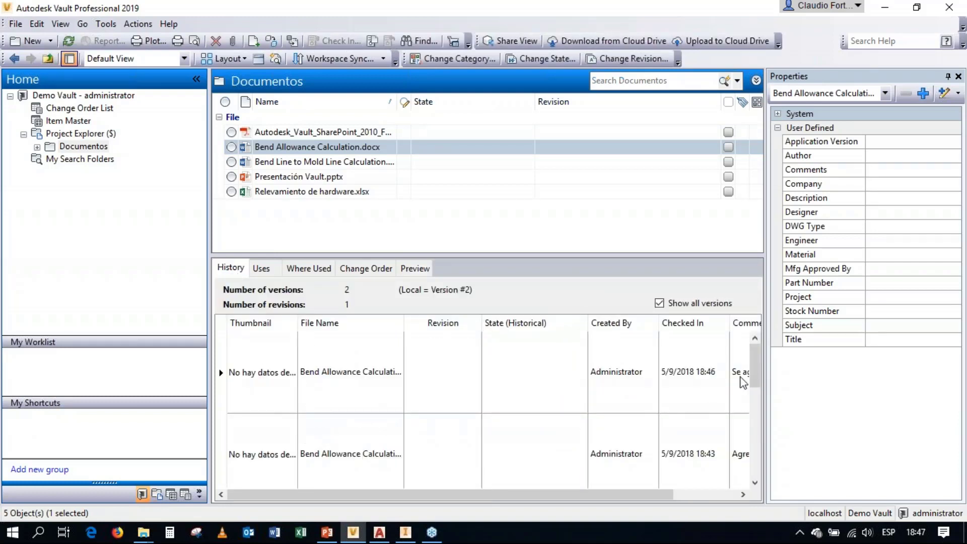
left_click_drag(757, 390, 758, 370)
left_click_drag(504, 491, 620, 491)
left_click(697, 453)
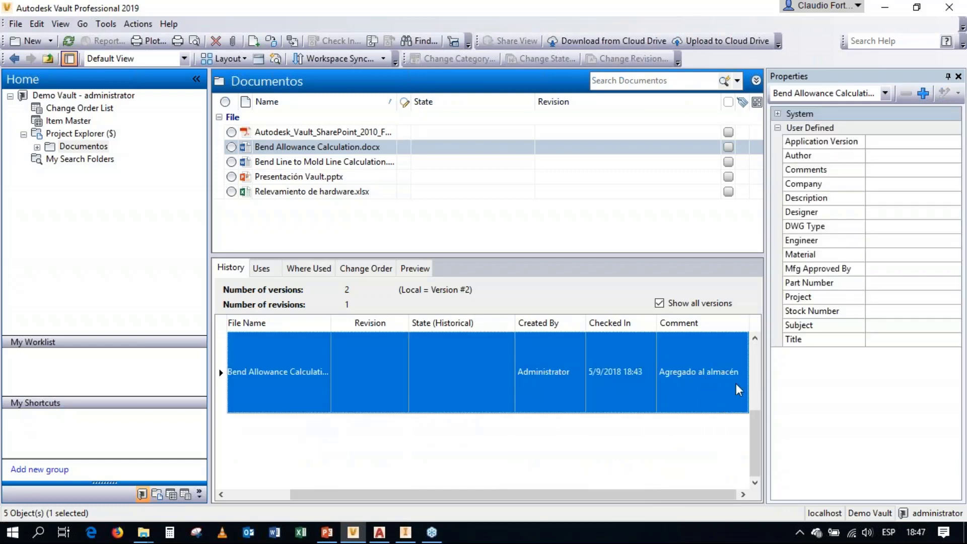
left_click(754, 374)
left_click(729, 364)
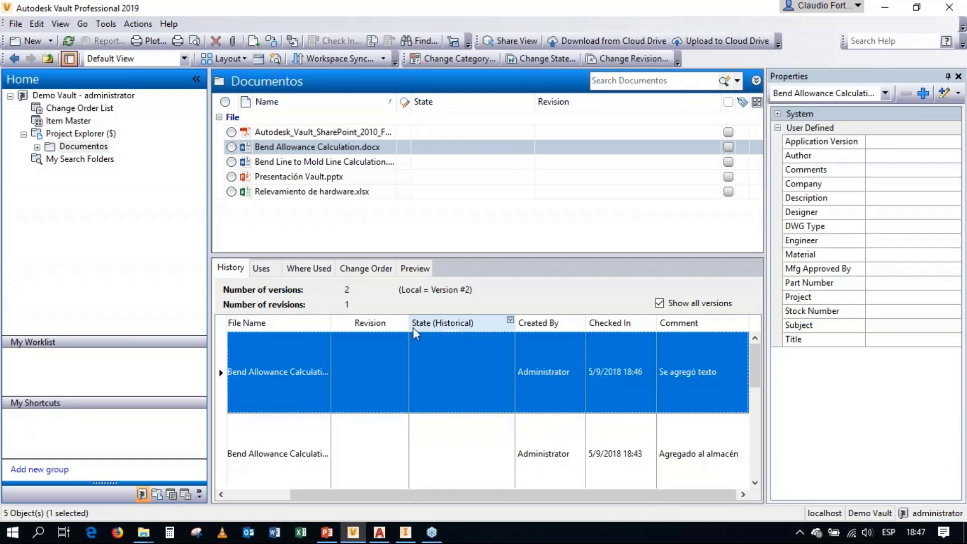
Step: Preview version 2 of Bend Allowance Calculation.docx to check the added text, and compare it with version 1
left_click(414, 270)
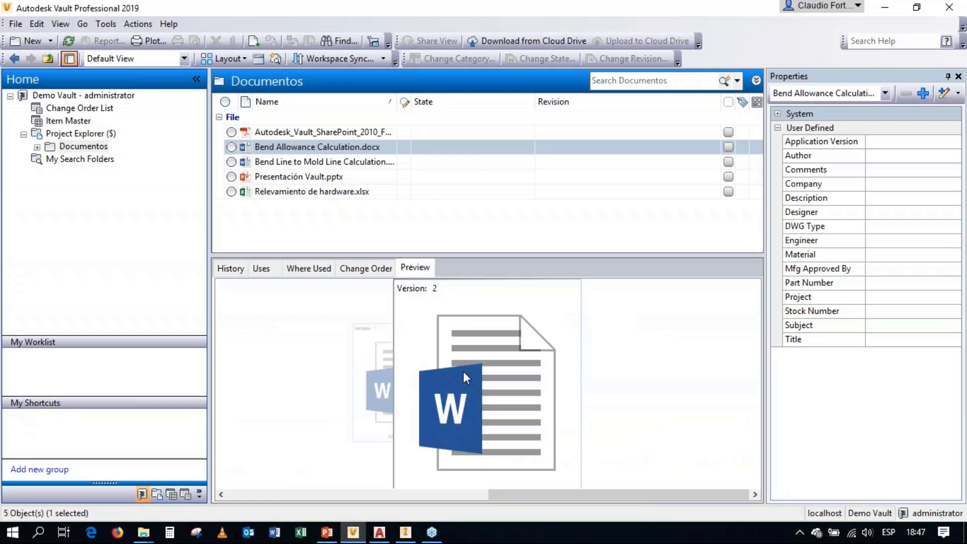
left_click(463, 371)
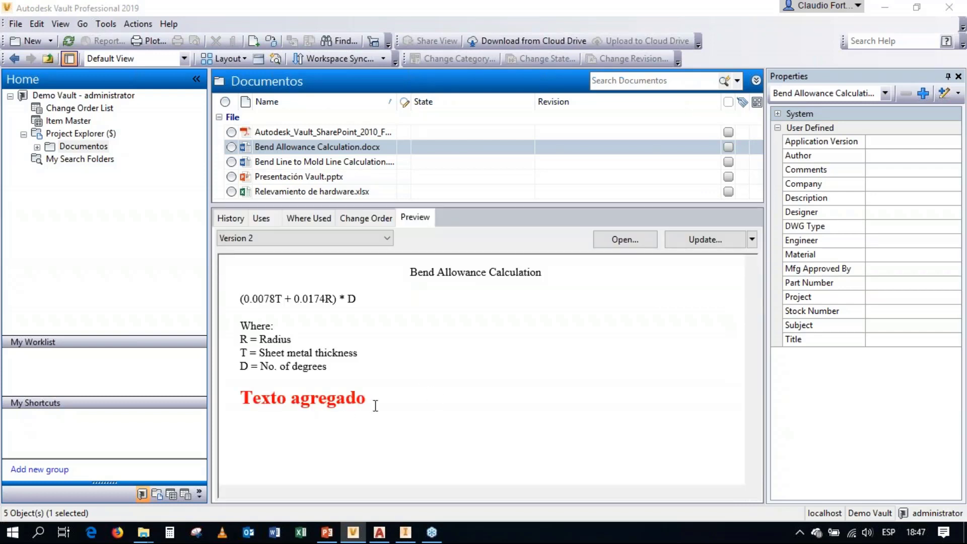
left_click_drag(367, 401, 241, 383)
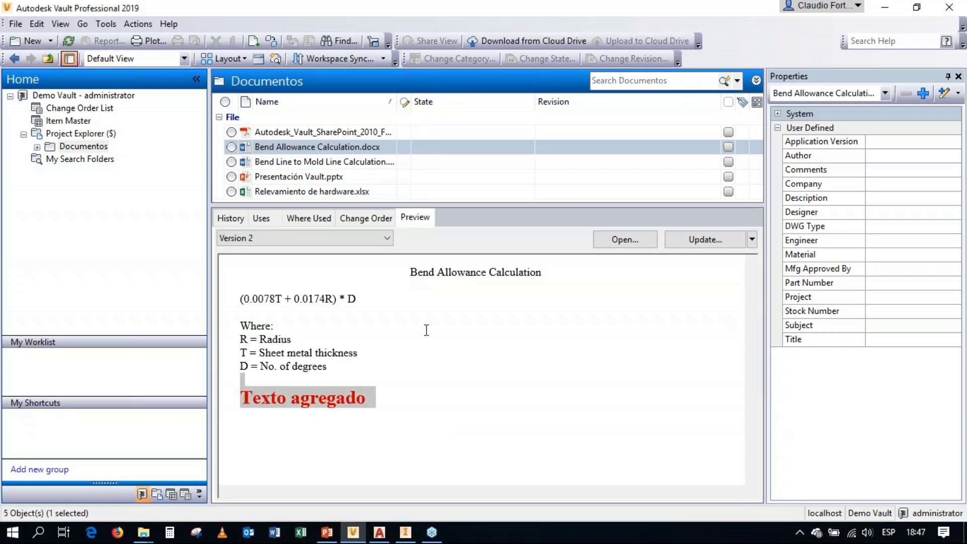
left_click(302, 238)
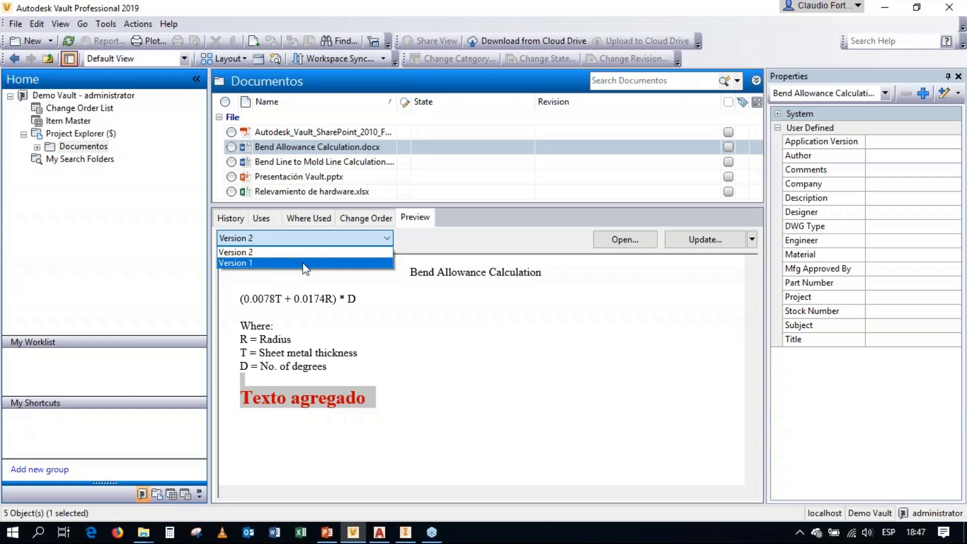
left_click(305, 263)
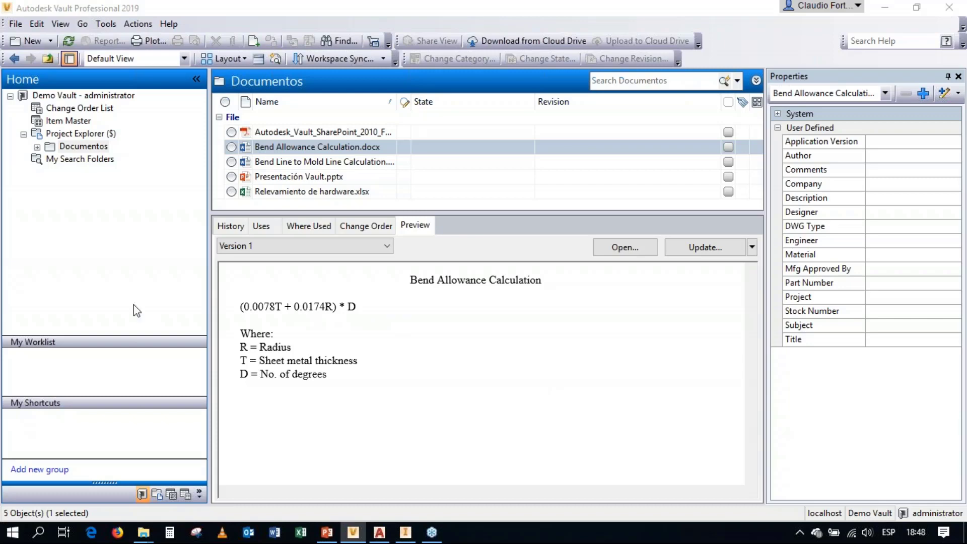
Step: Switch to AutoCAD and start a new drawing from the acadiso.dwt template
left_click(380, 532)
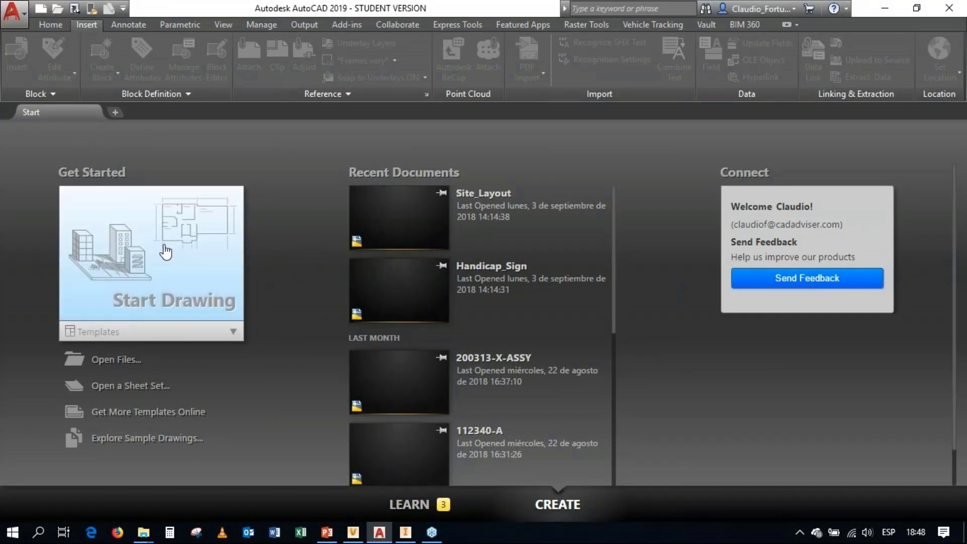
left_click(233, 332)
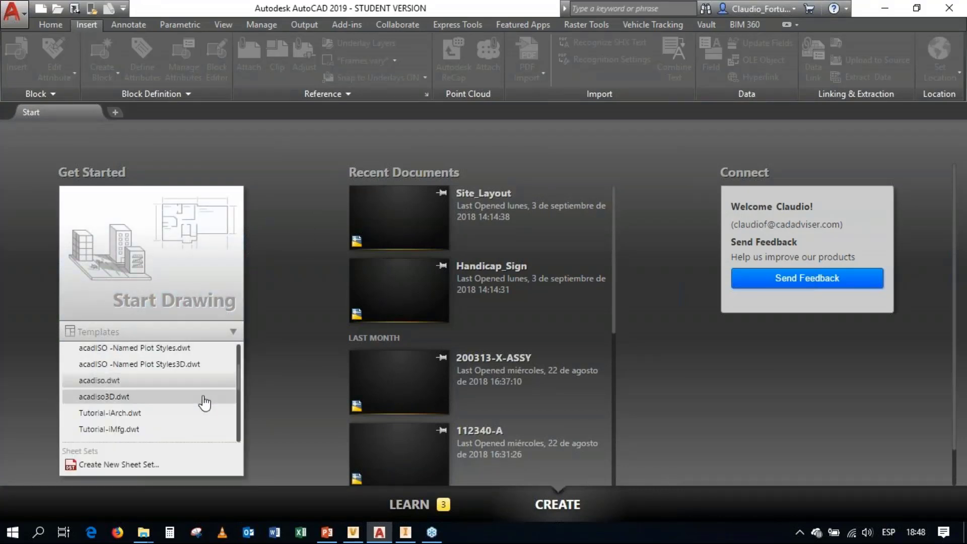
scroll(201, 398, "down", 5)
scroll(182, 371, "up", 2)
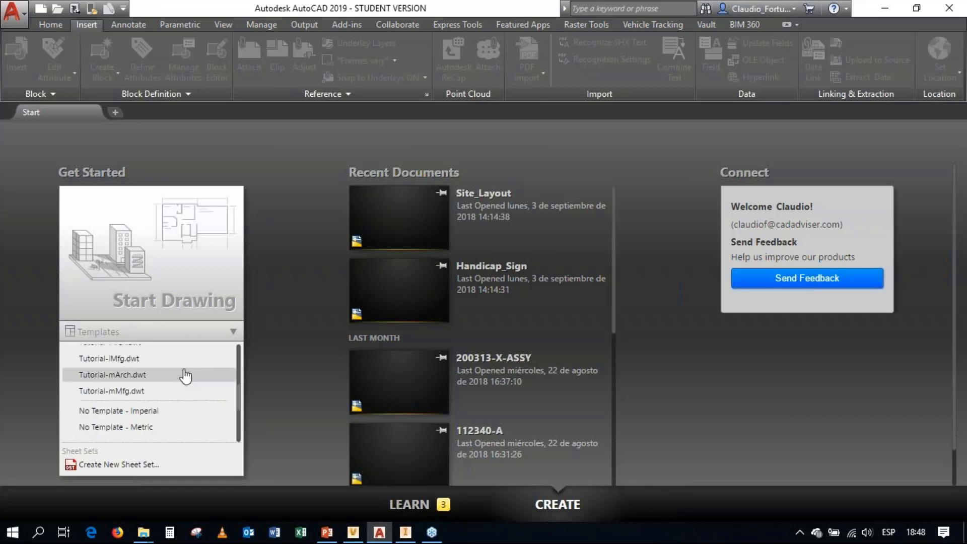
scroll(185, 373, "up", 2)
left_click(168, 384)
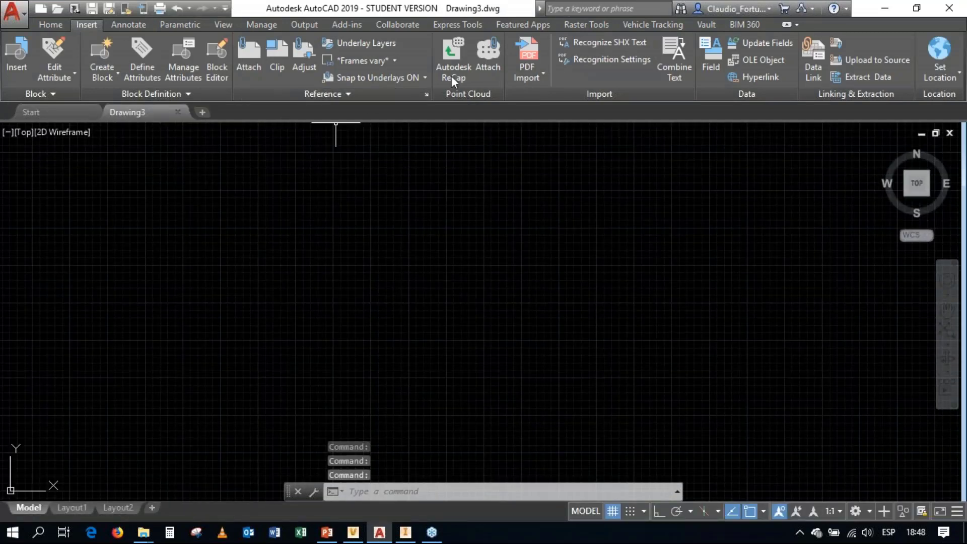
Step: Open Site_Layout.dwg from C:\Vault\Archivos DWG AutoCAD and save the drawing
left_click(57, 12)
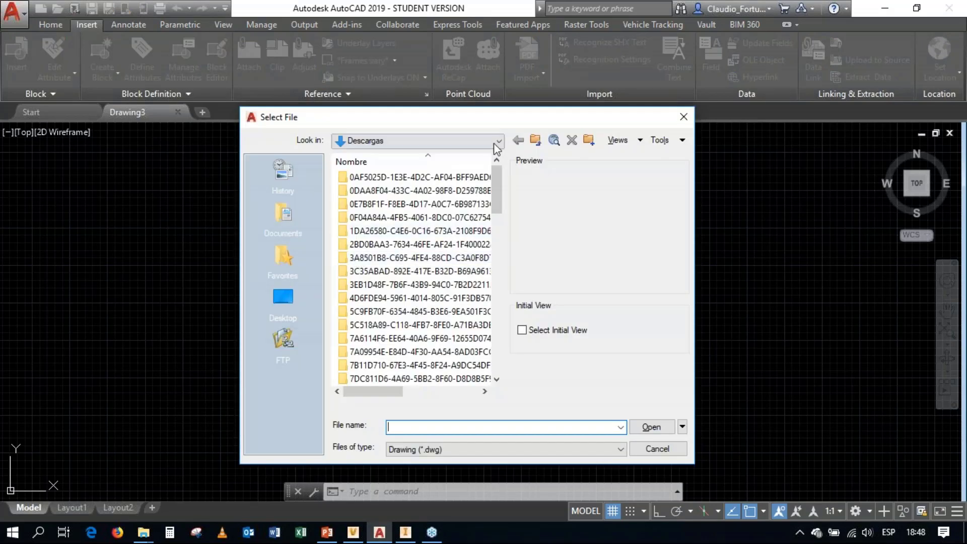
left_click(497, 142)
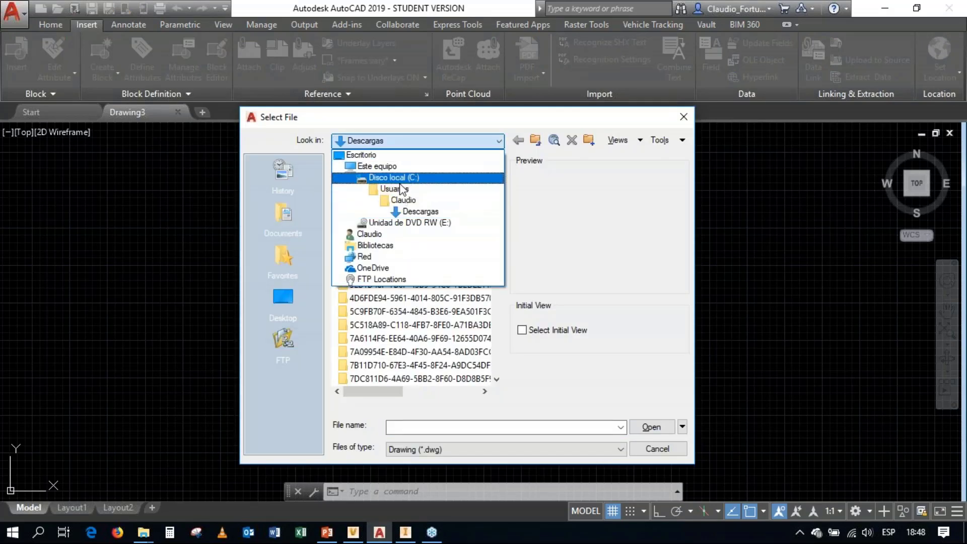
left_click(402, 179)
scroll(389, 325, "down", 7)
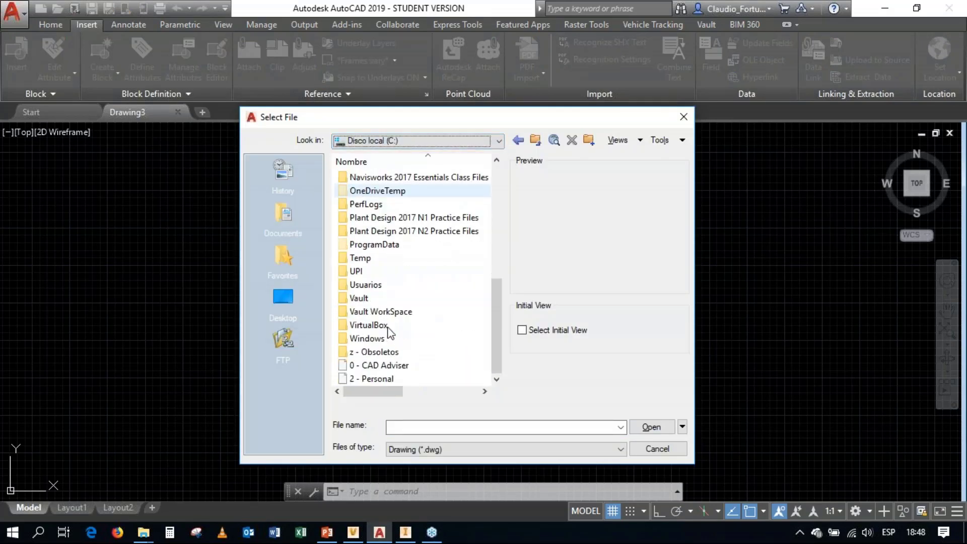
double_click(361, 299)
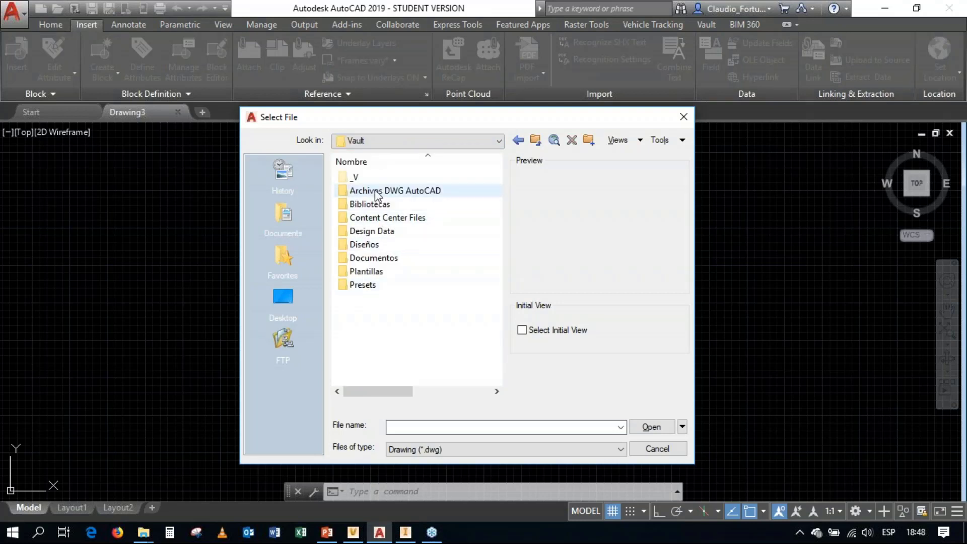
double_click(378, 193)
left_click(383, 197)
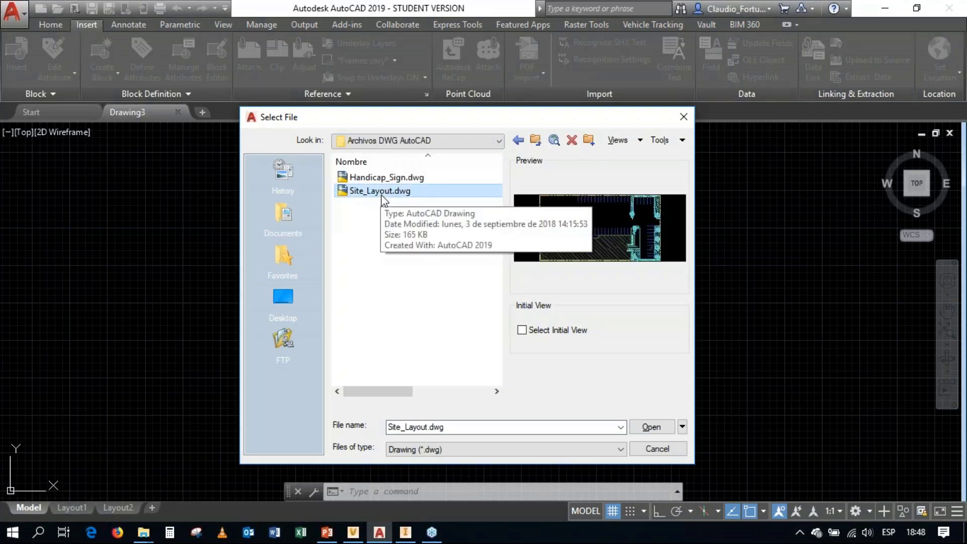
left_click(652, 427)
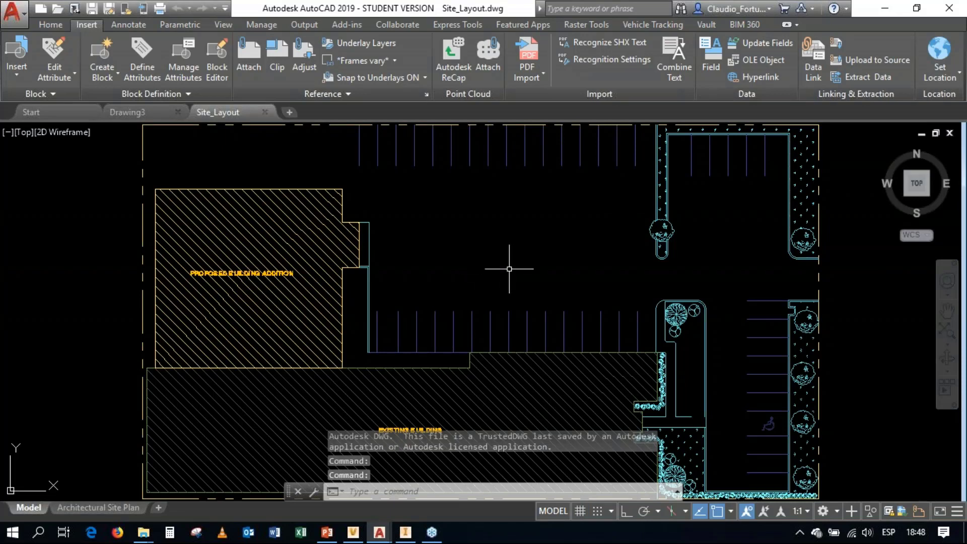
left_click(90, 9)
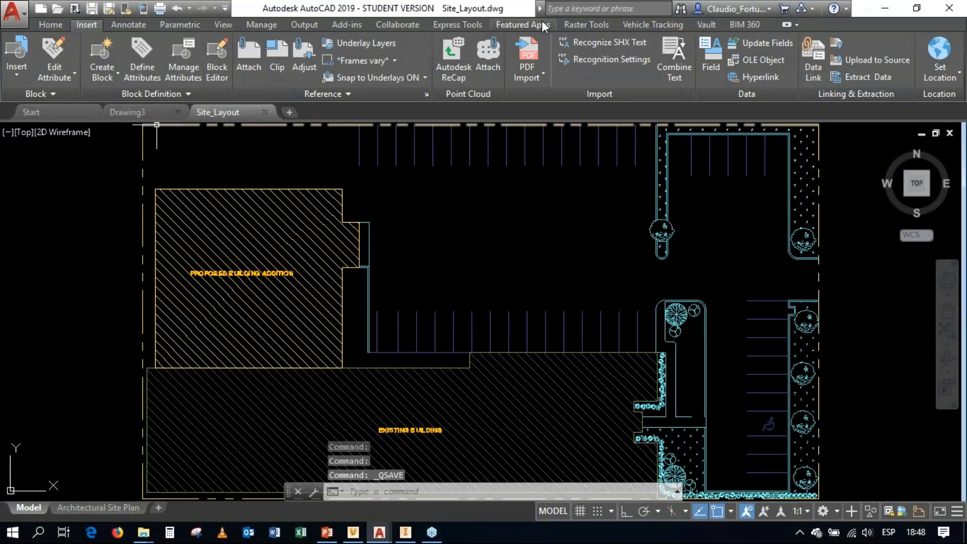
Step: Log in to Vault as administrator on localhost, choosing Demo Vault as the vault
left_click(706, 26)
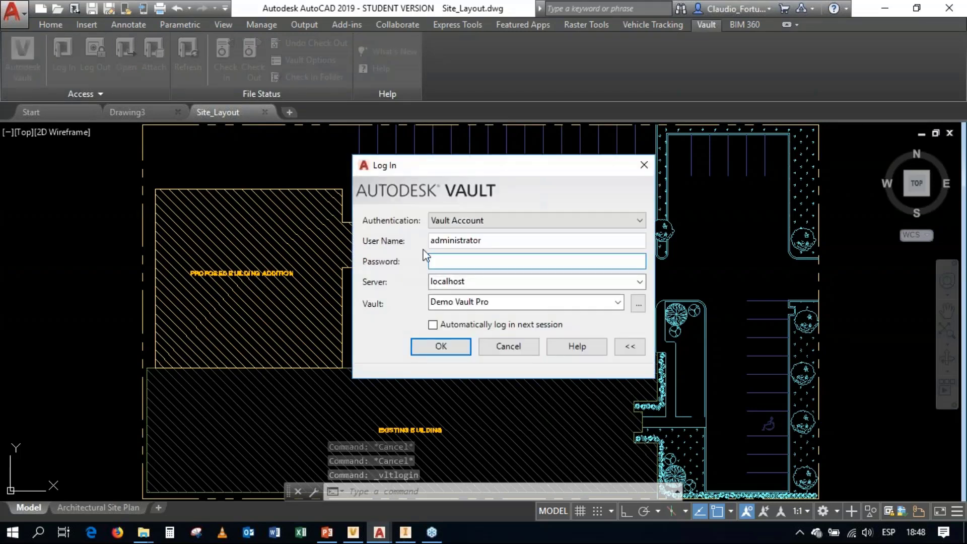
left_click(638, 304)
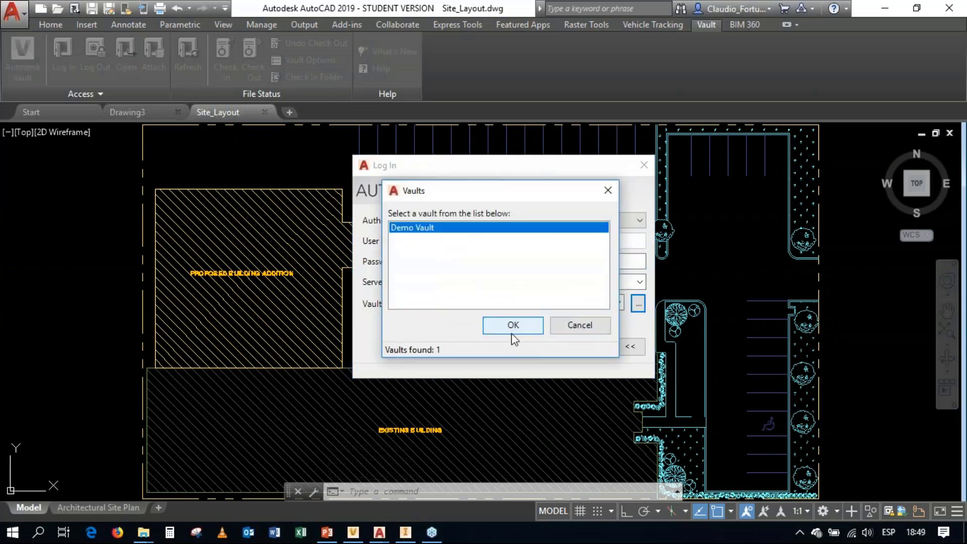
left_click(512, 326)
left_click(453, 347)
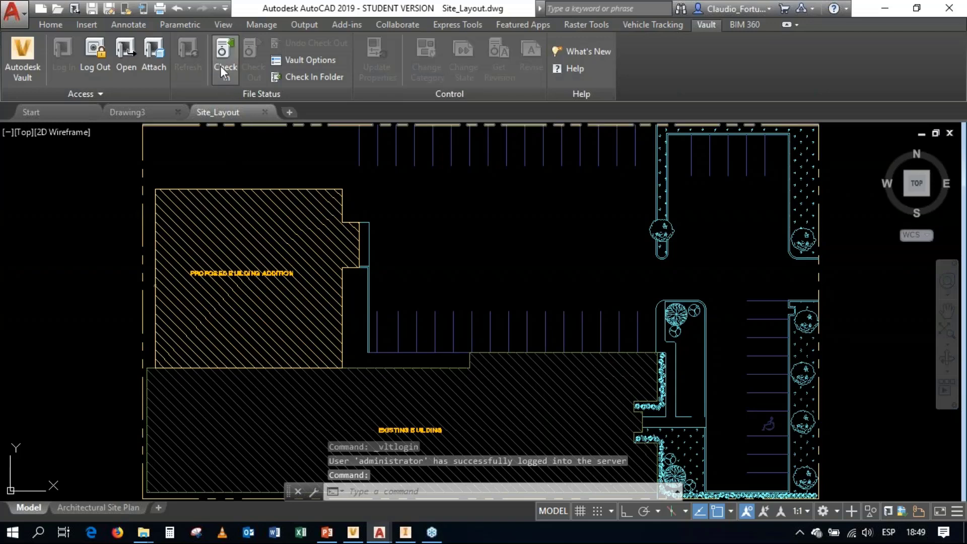
Step: Review which files a check-in of Site_Layout.dwg includes, leaving without checking anything in
left_click(224, 63)
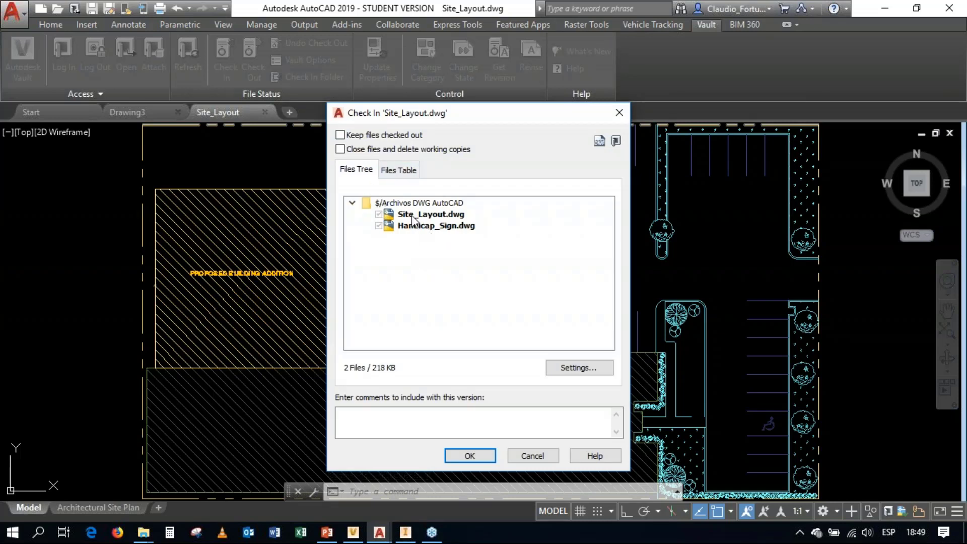
left_click(443, 230)
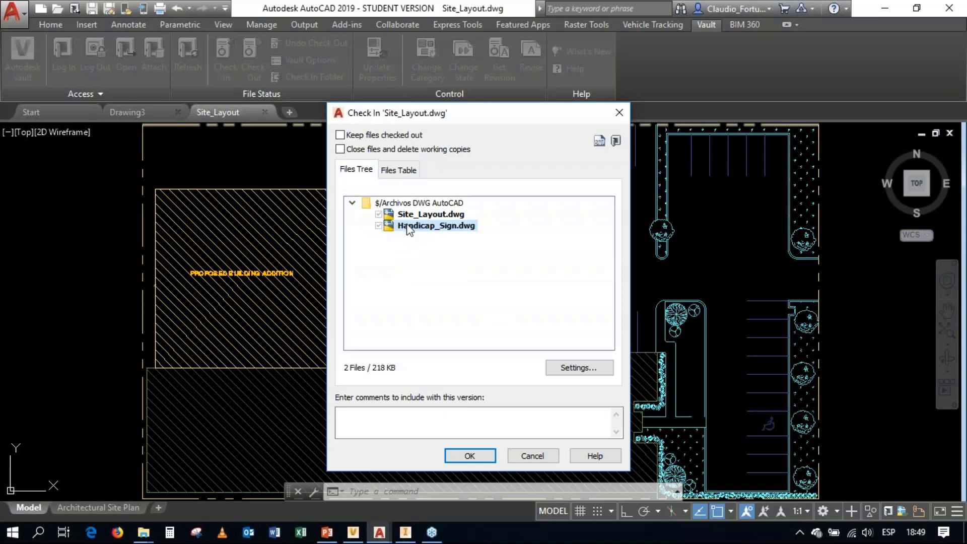
left_click(532, 456)
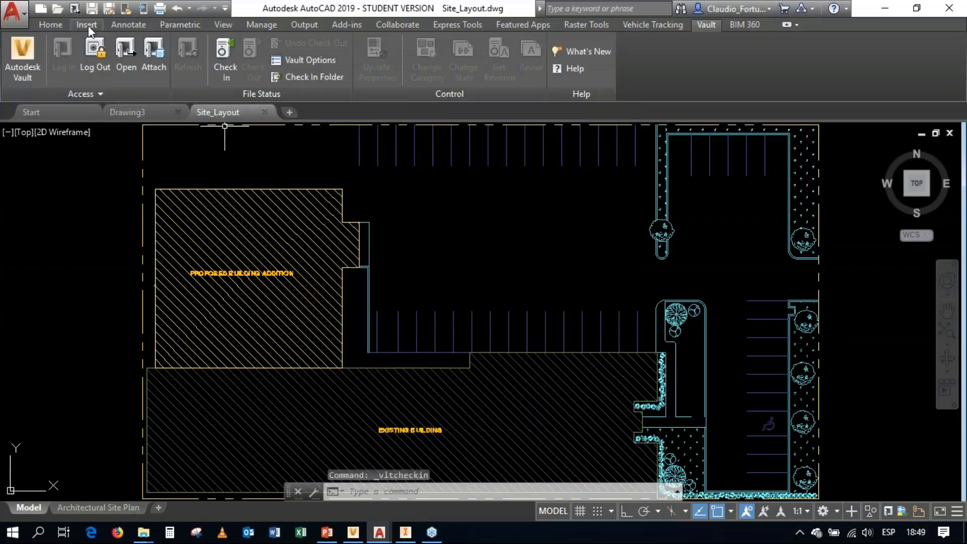
Step: Examine the external references of Site_Layout, including the attached Handicap_Sign drawing and its symbol in the parking area
left_click(88, 25)
left_click(426, 96)
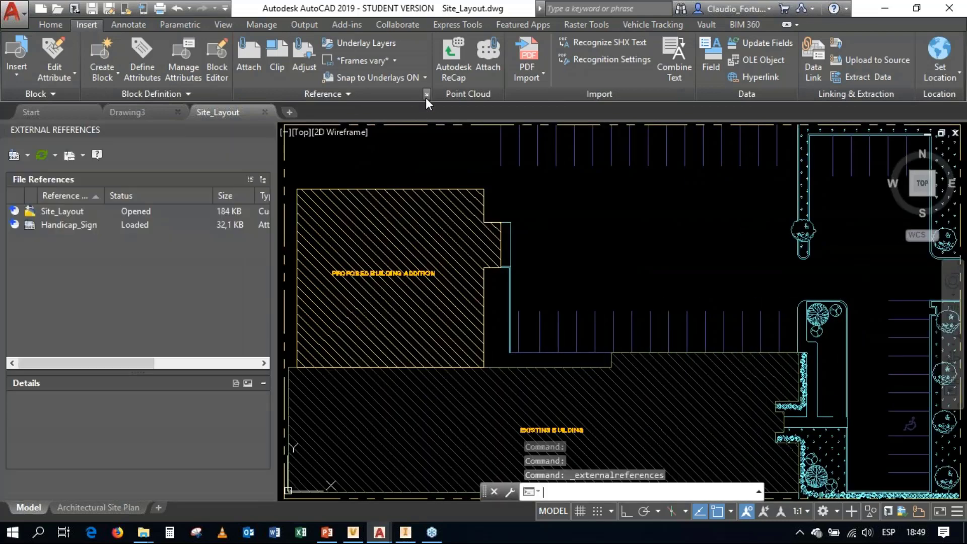
left_click(70, 211)
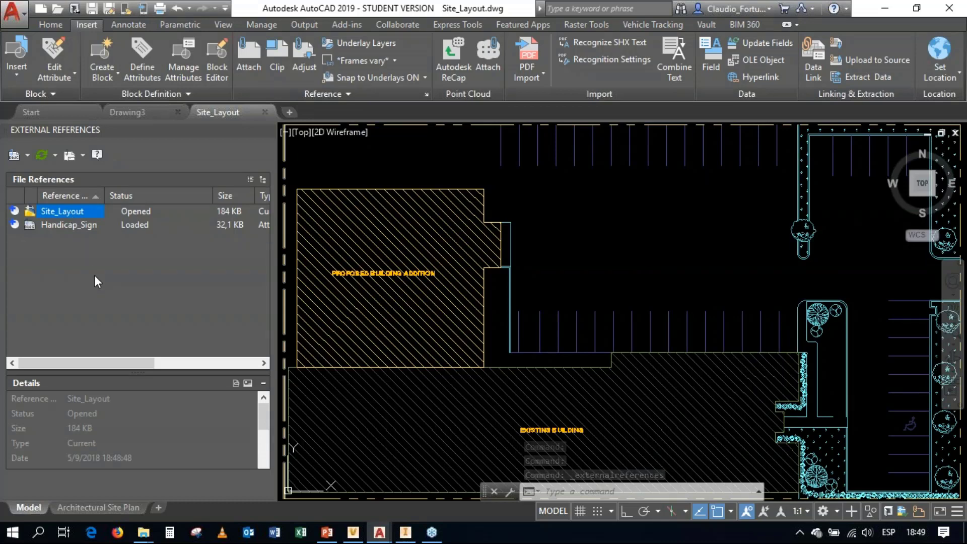
left_click(77, 227)
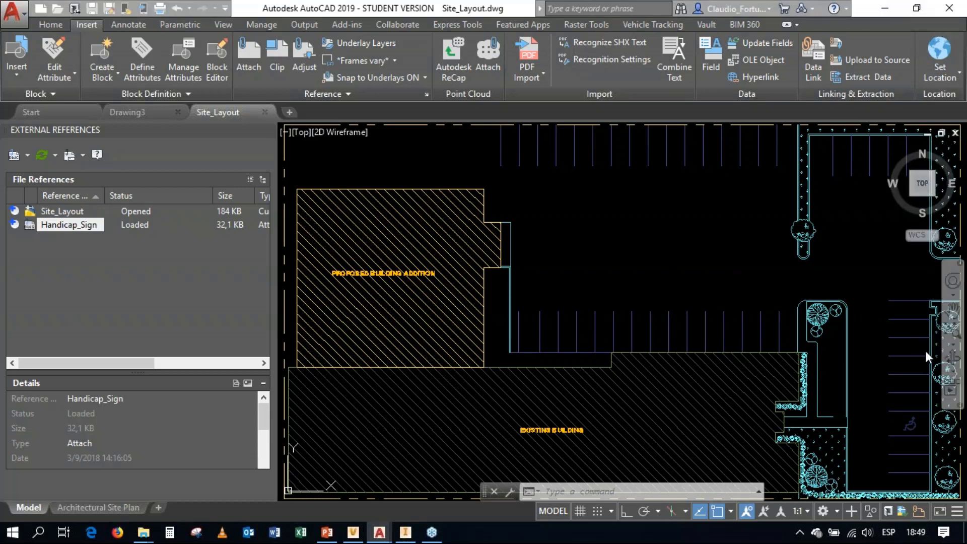
scroll(925, 431, "up", 5)
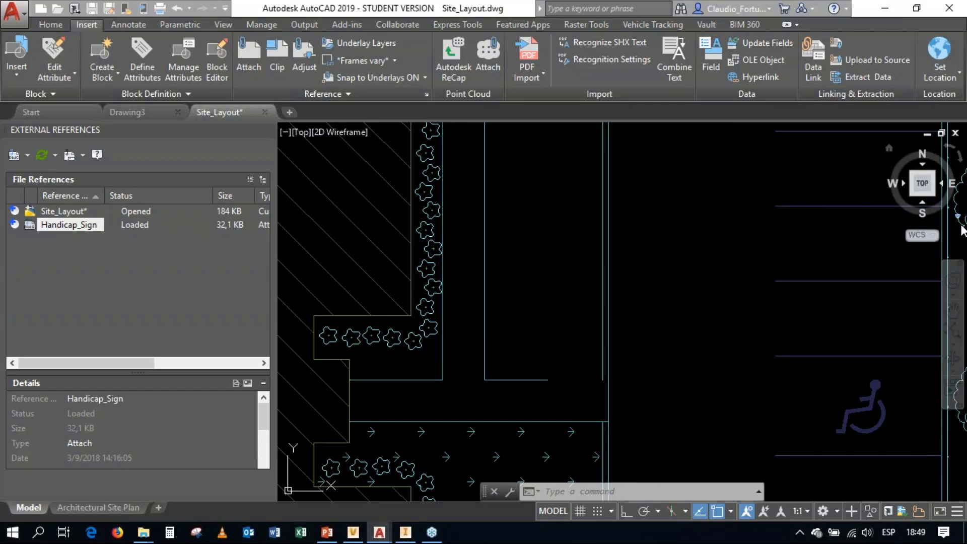
left_click(952, 334)
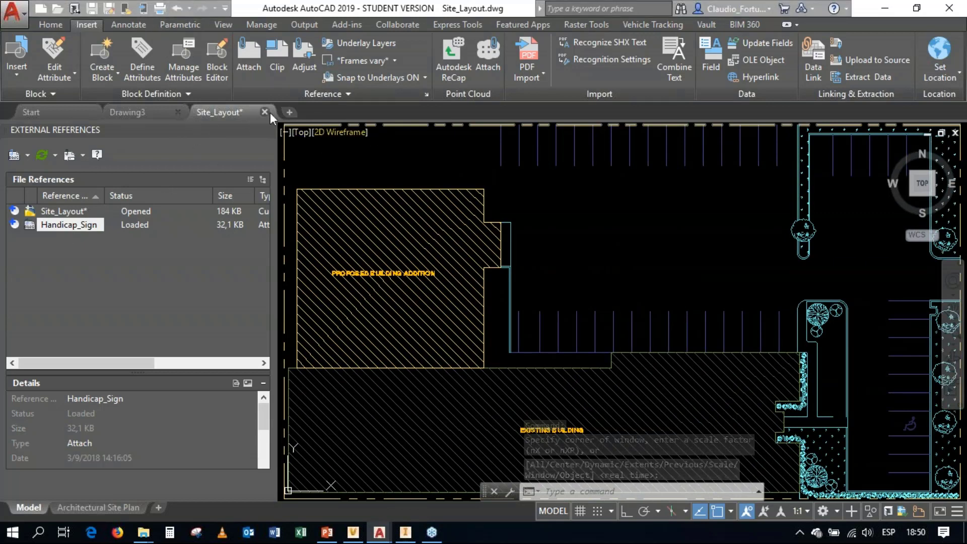
Step: Start a Vault check-in of Site_Layout from its external references entry, with the version comment "Agregado al almacén"
left_click(54, 213)
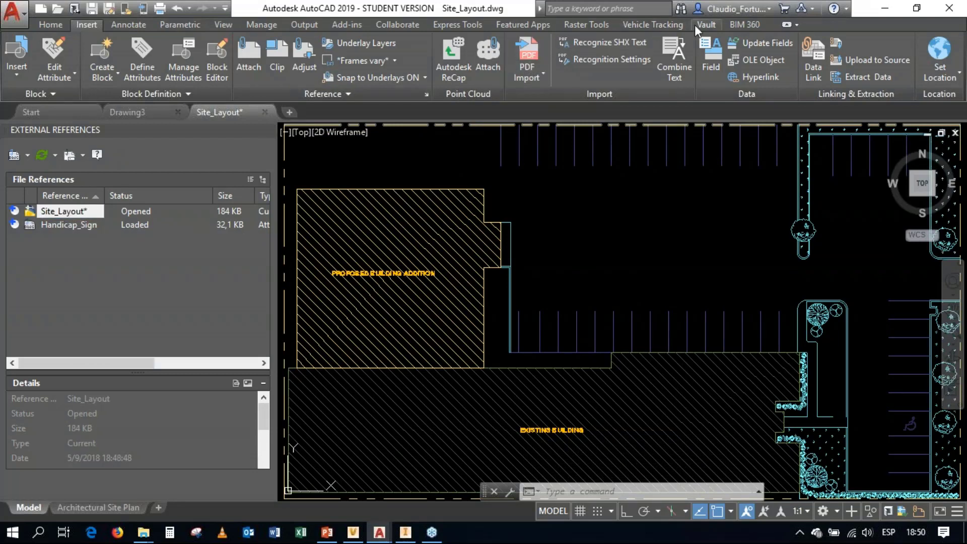
right_click(65, 209)
left_click(108, 253)
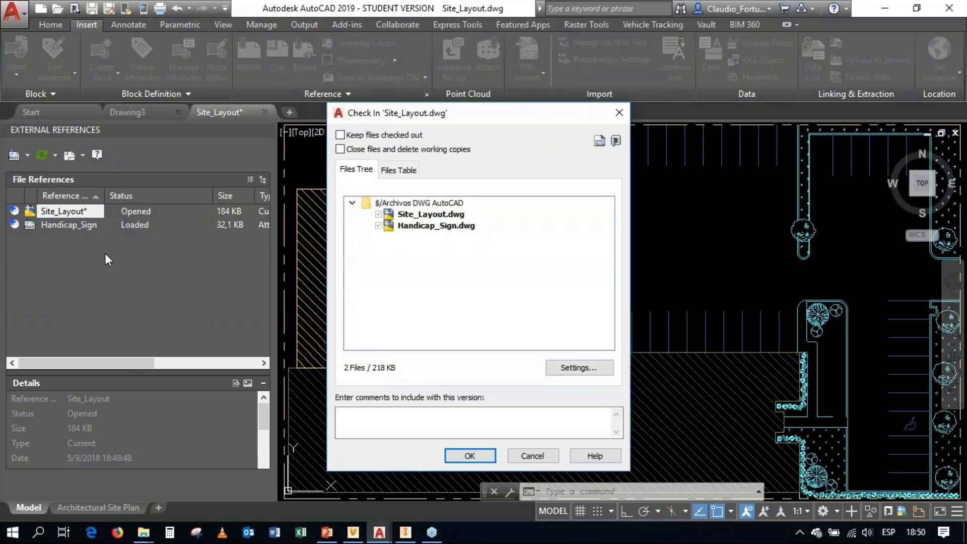
left_click(410, 415)
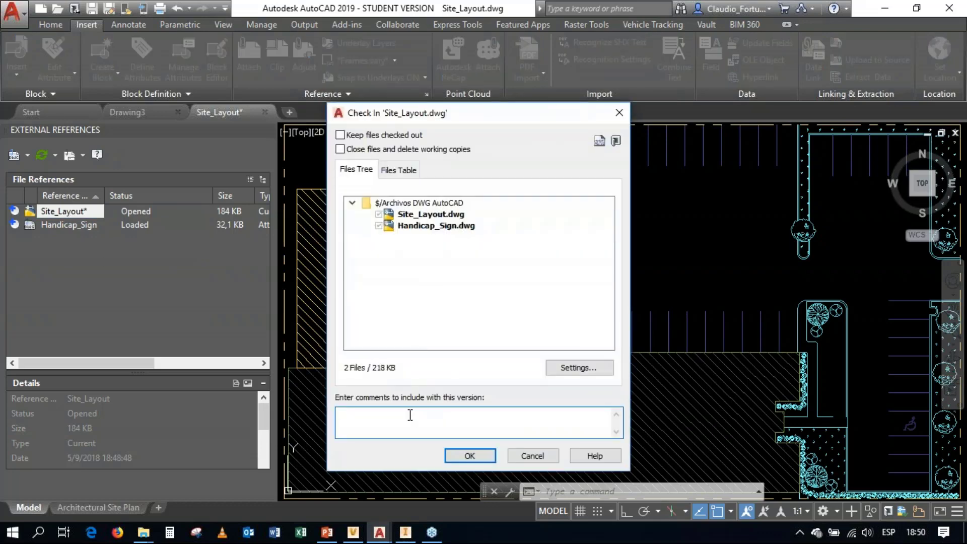
type("Agregado al almacén")
Step: Set the check-in's visualization attachment to include Model Tab Only
left_click(566, 369)
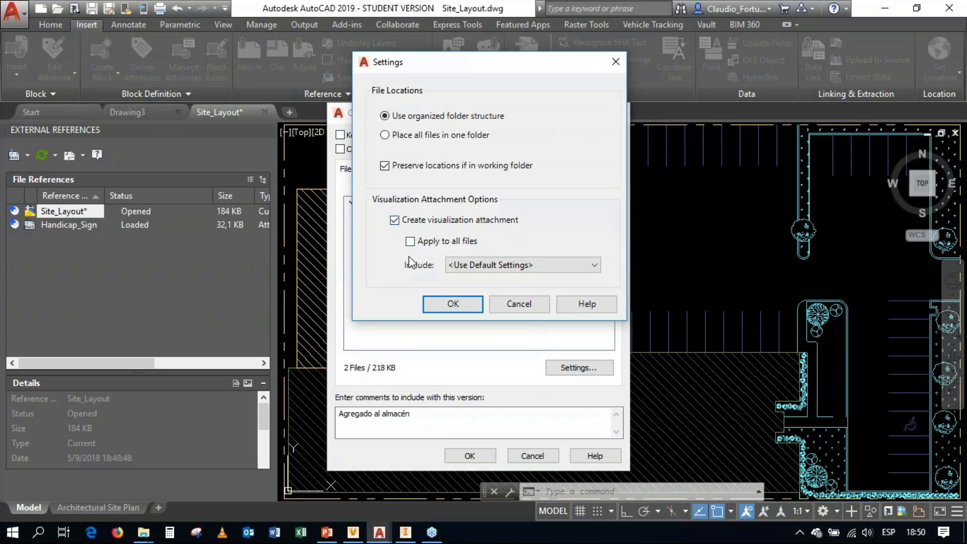
left_click(508, 267)
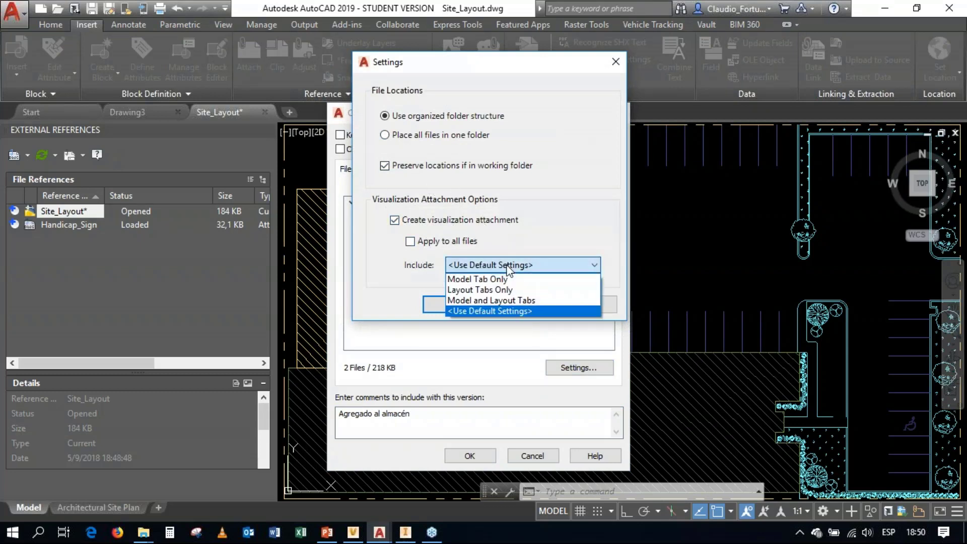
left_click(506, 279)
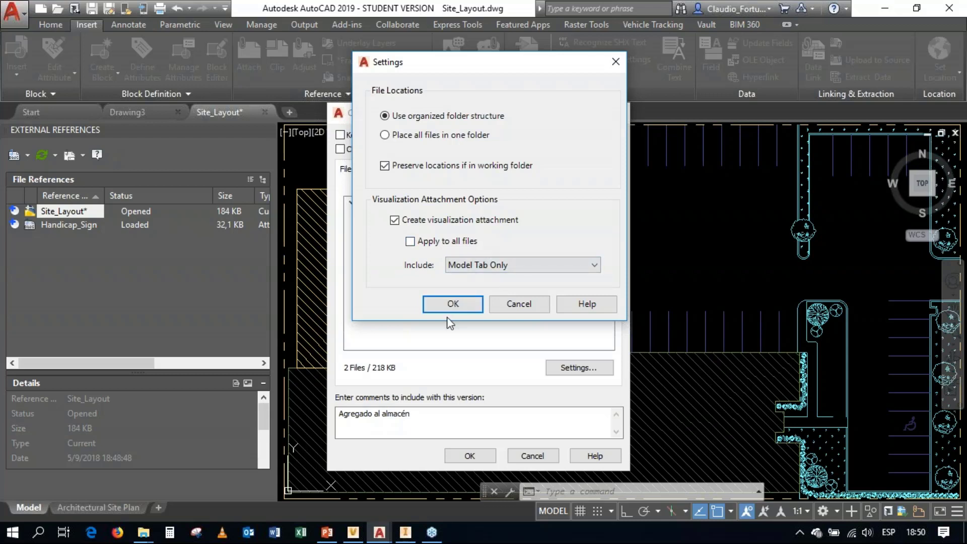
left_click(441, 303)
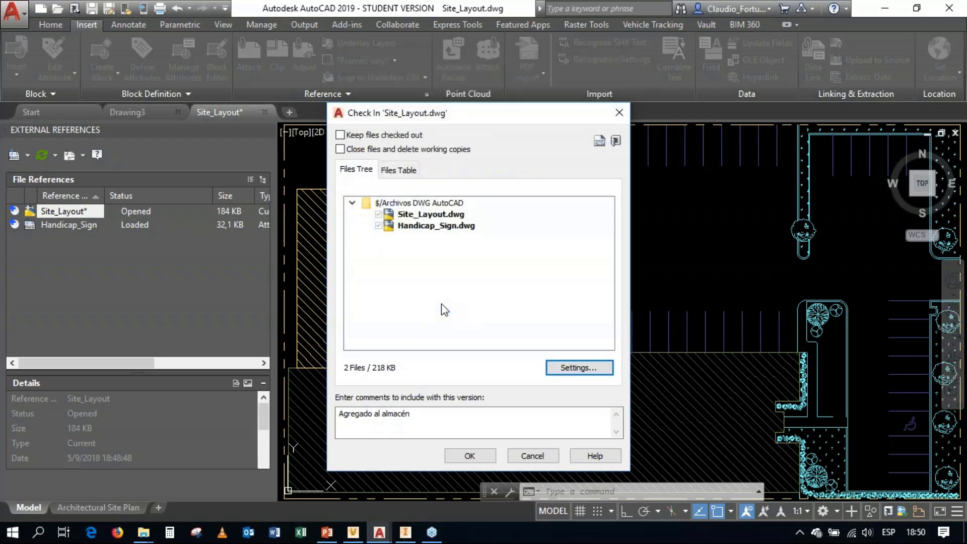
Step: Check in Site_Layout.dwg with its reference, saving it first and declining to check it out again, and look at its vault status
left_click(478, 455)
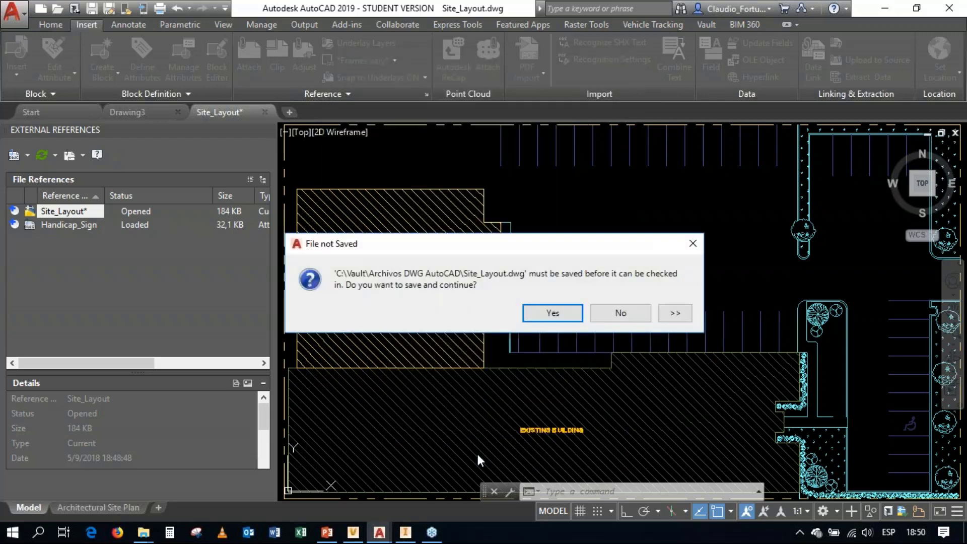
left_click(557, 309)
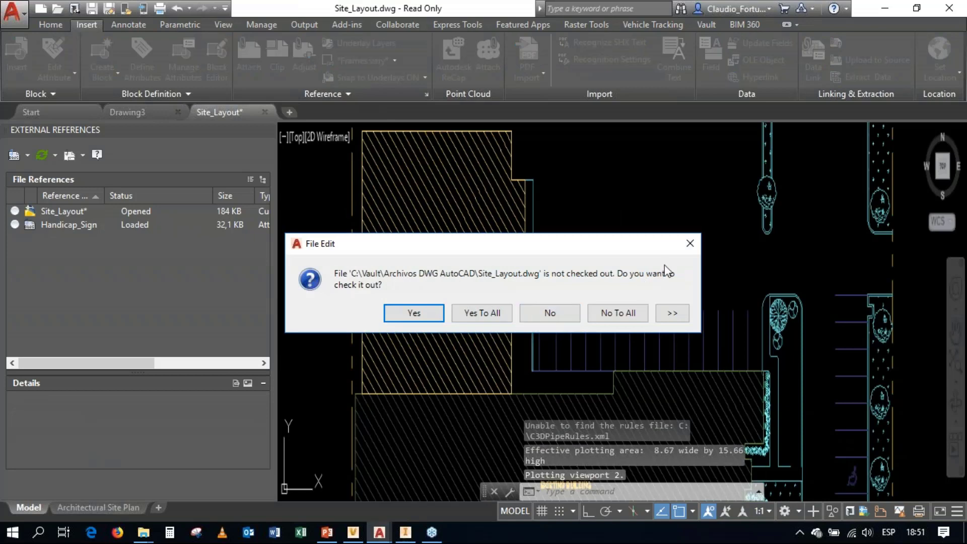
left_click(547, 313)
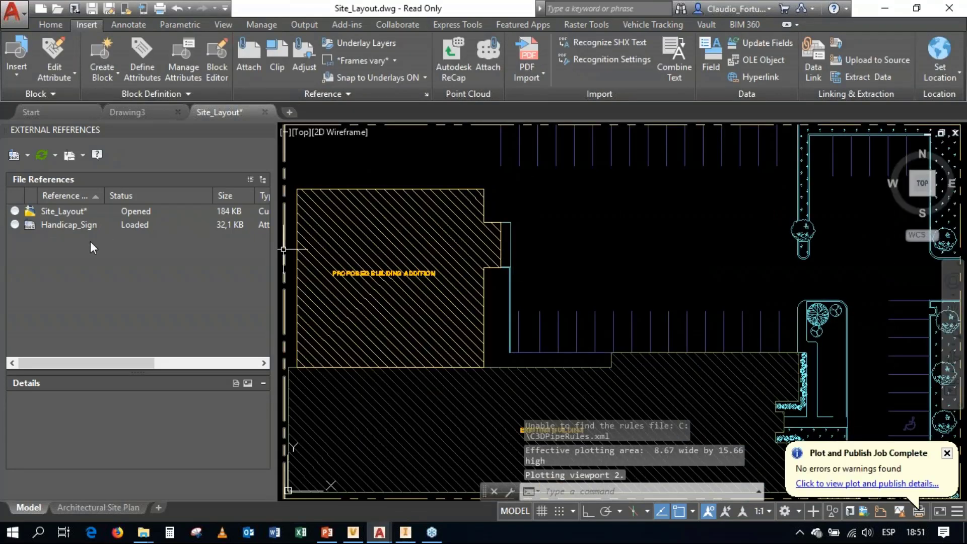
left_click(47, 214)
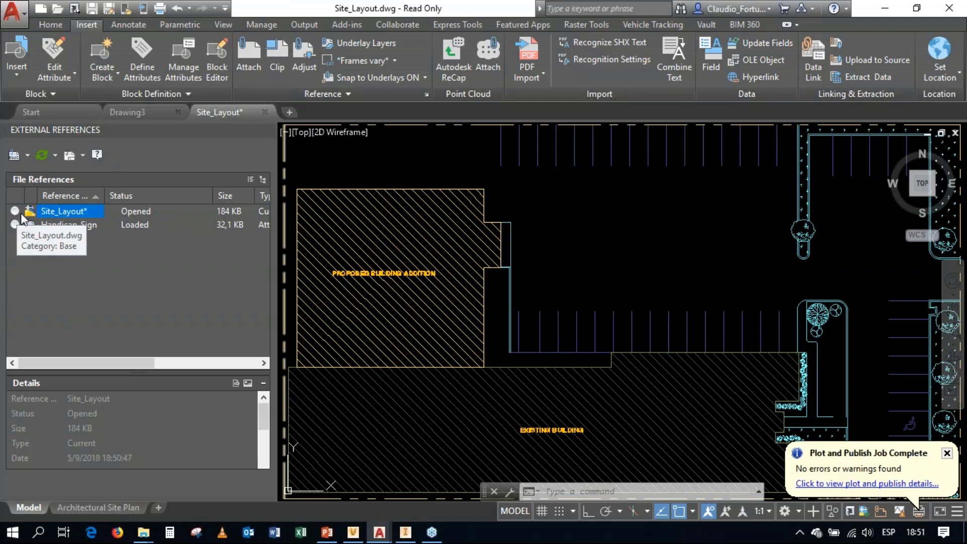
Step: Switch to Vault Professional, refresh the view and open the Archivos DWG AutoCAD folder
left_click(353, 532)
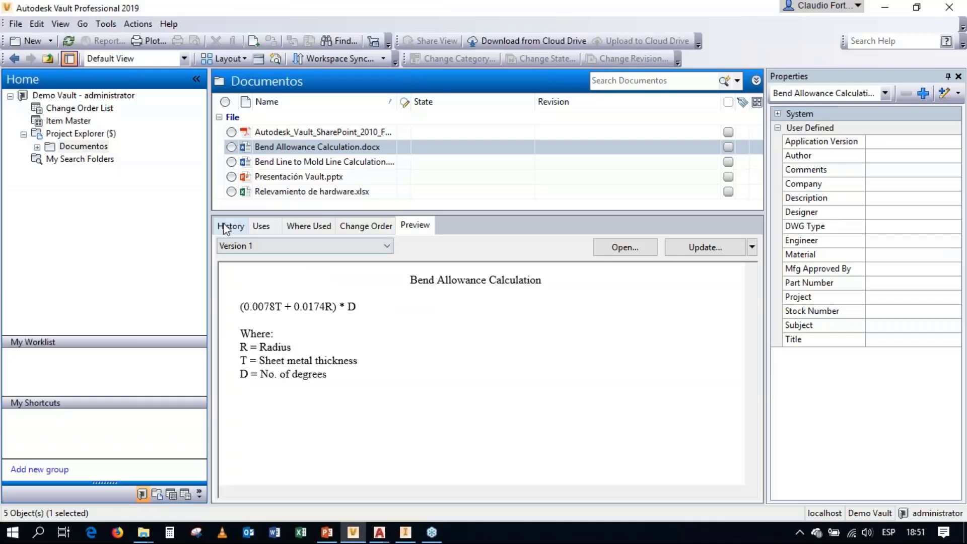
left_click(74, 41)
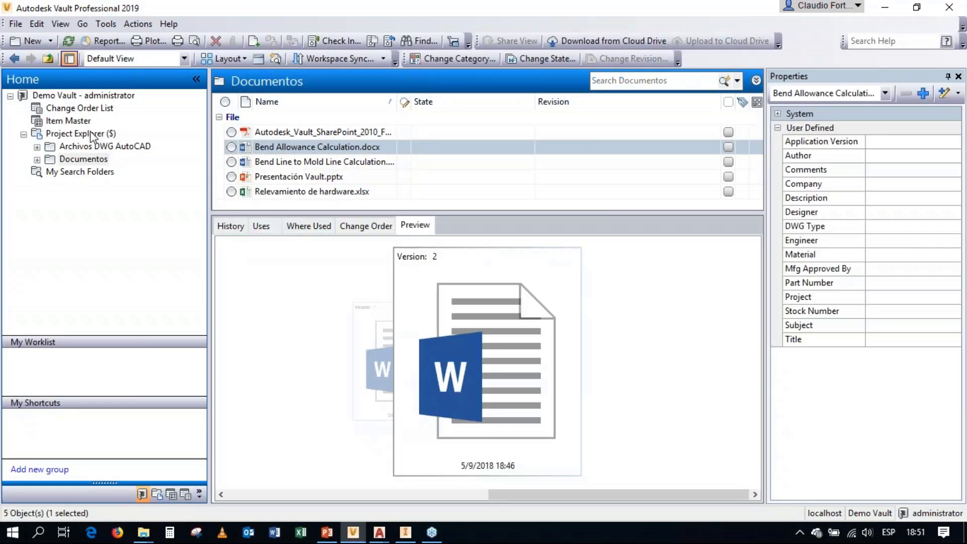
left_click(91, 134)
left_click(101, 146)
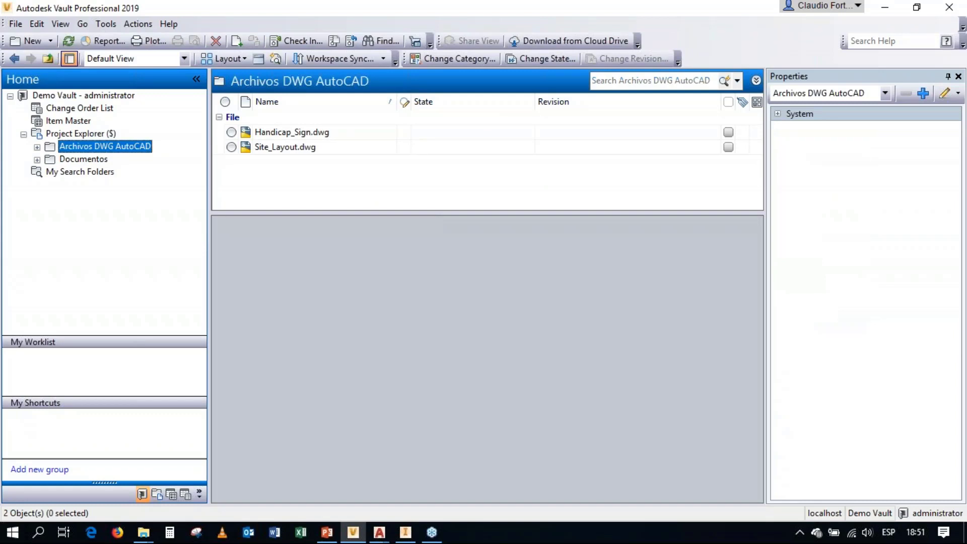
Step: Preview version 1 of Site_Layout.dwg and examine its version history, including the check-in comment
left_click(290, 150)
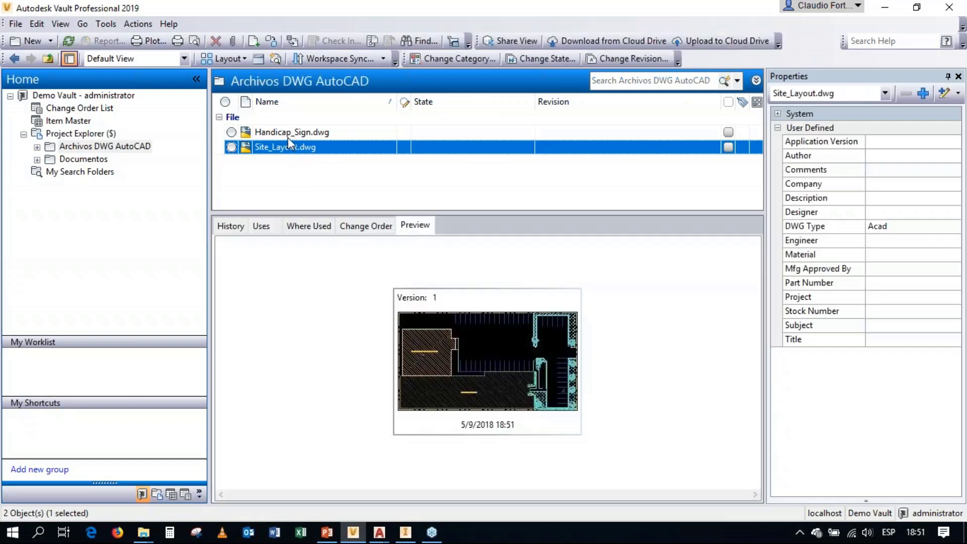
left_click(288, 135)
left_click(288, 147)
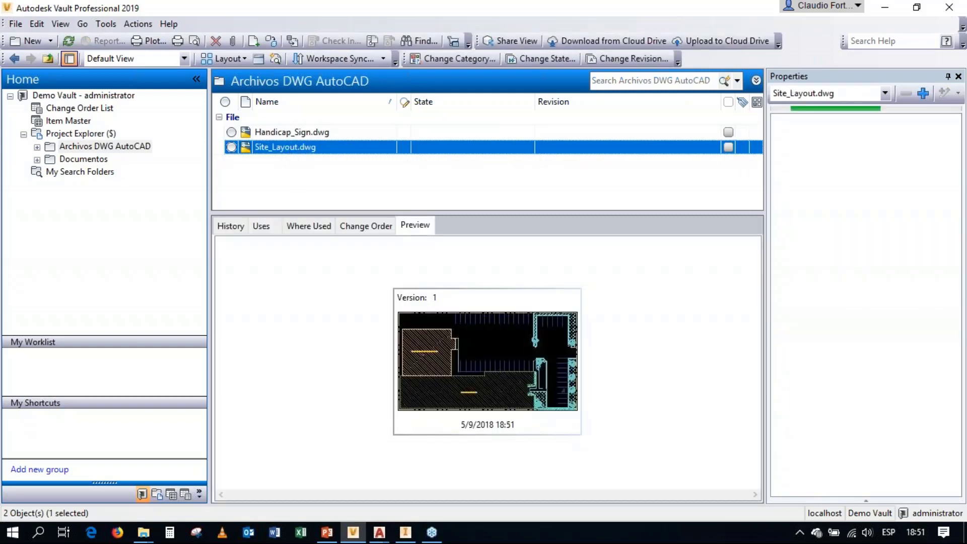
left_click(510, 392)
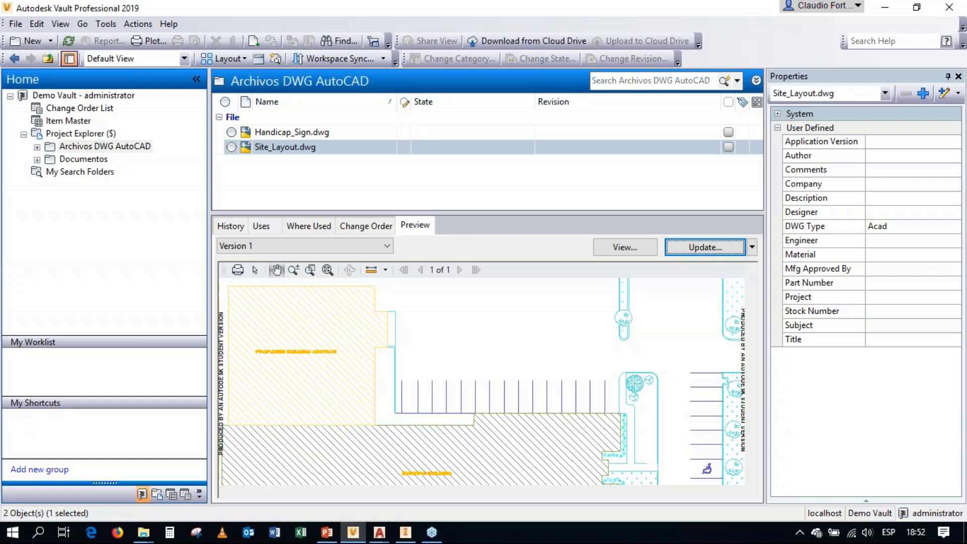
left_click(241, 229)
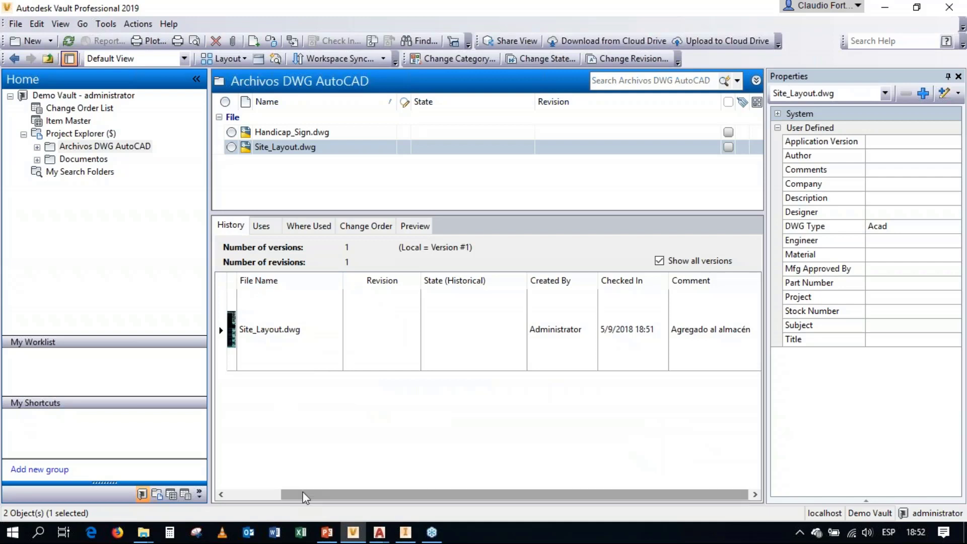
Step: Compare the version history and thumbnails of Site_Layout.dwg and Handicap_Sign.dwg
left_click_drag(304, 497, 250, 497)
left_click(259, 331)
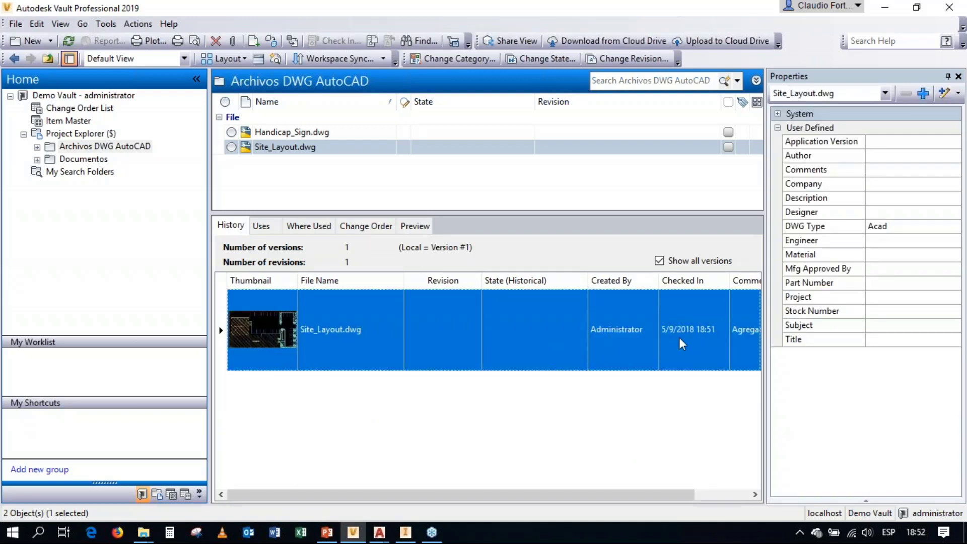
left_click_drag(537, 493, 492, 495)
left_click(299, 133)
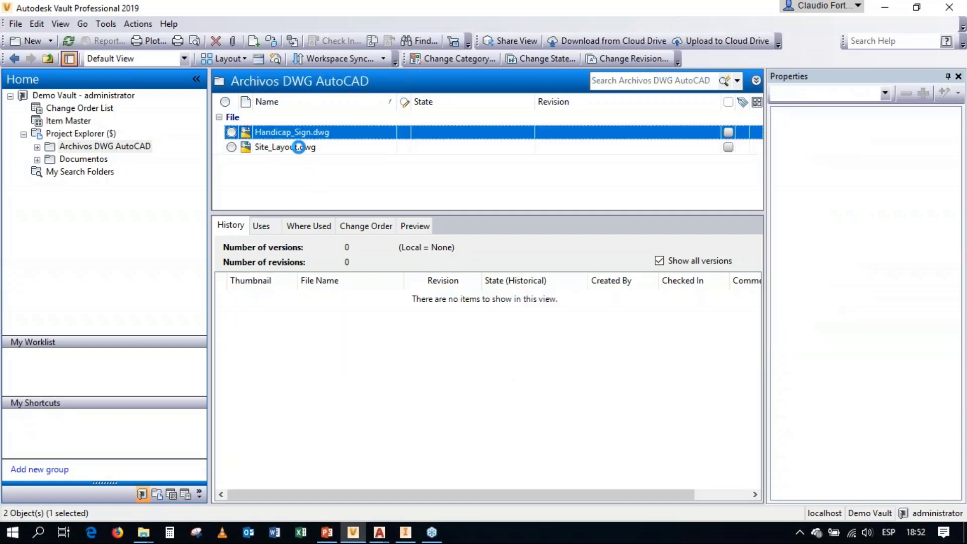
left_click(299, 147)
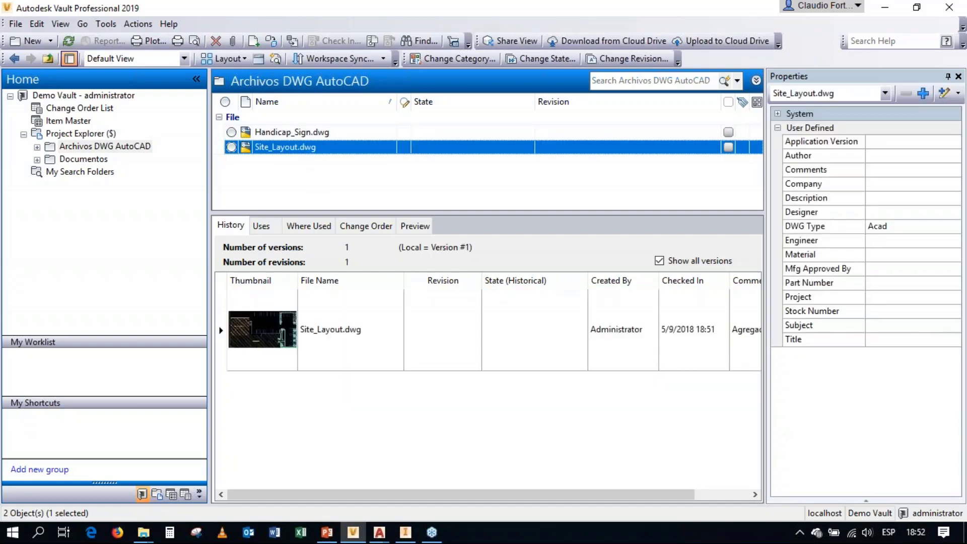
left_click(295, 135)
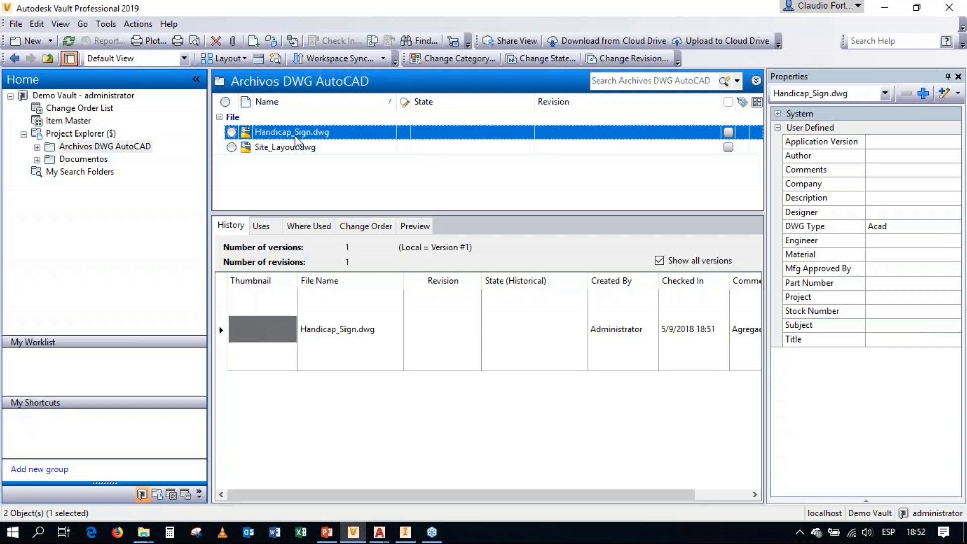
left_click(295, 147)
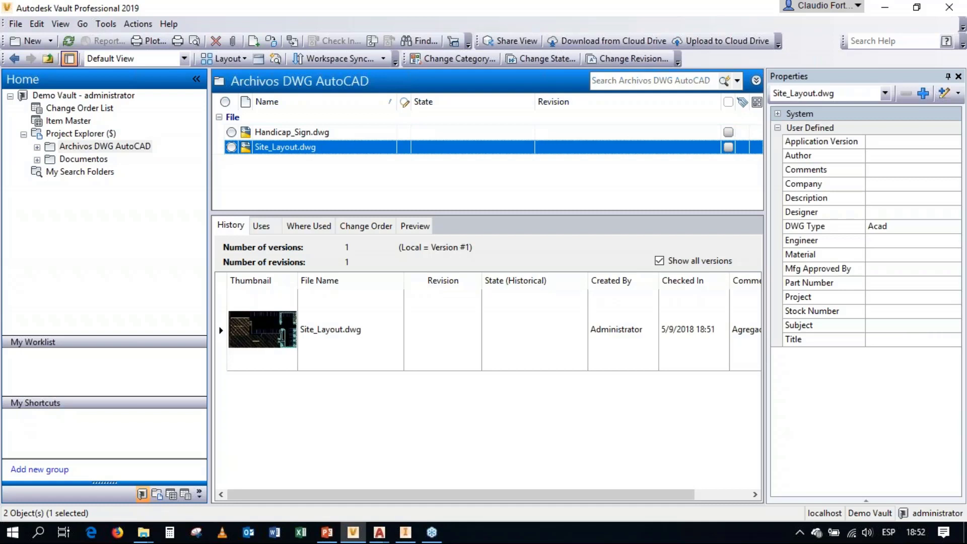
Step: Examine which files Site_Layout.dwg uses, expanding its reference tree and widening the file name column
left_click(262, 226)
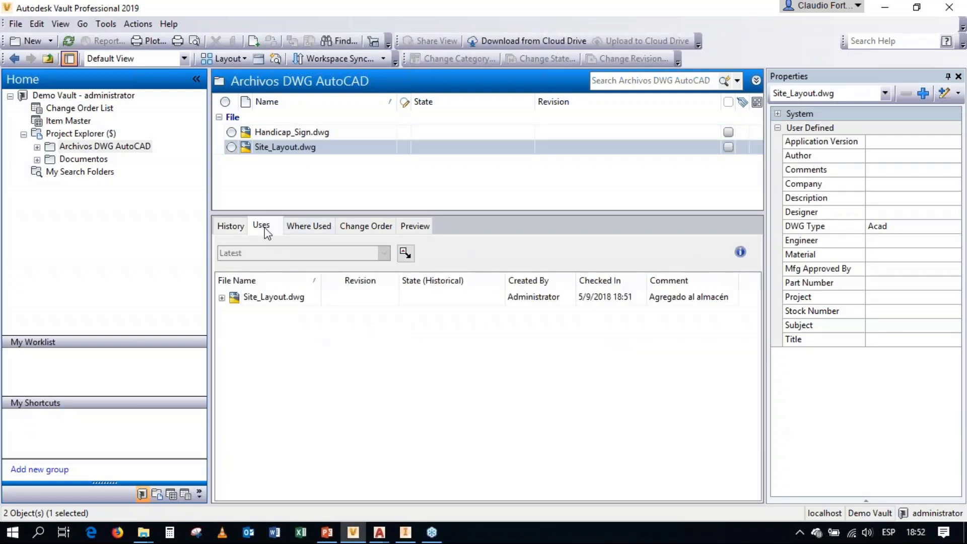
left_click(221, 298)
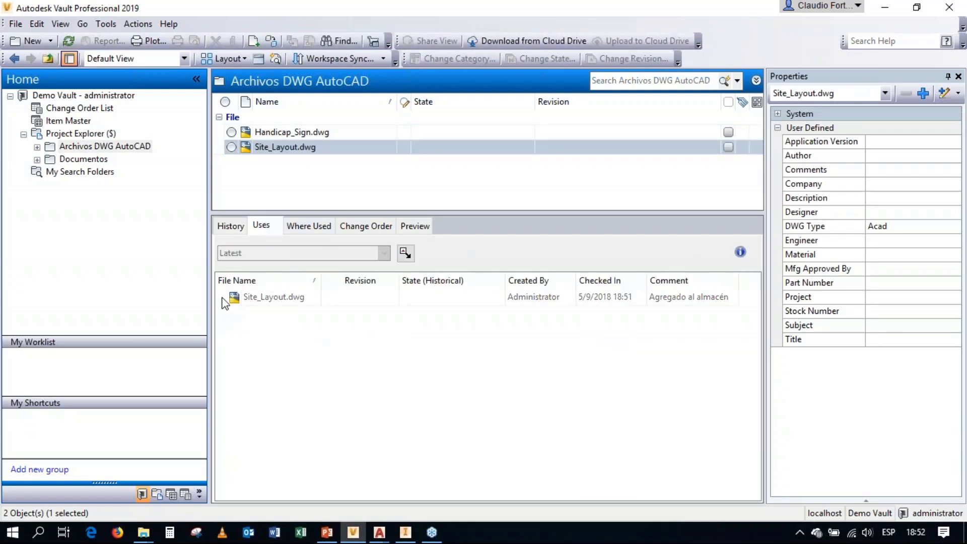
double_click(321, 280)
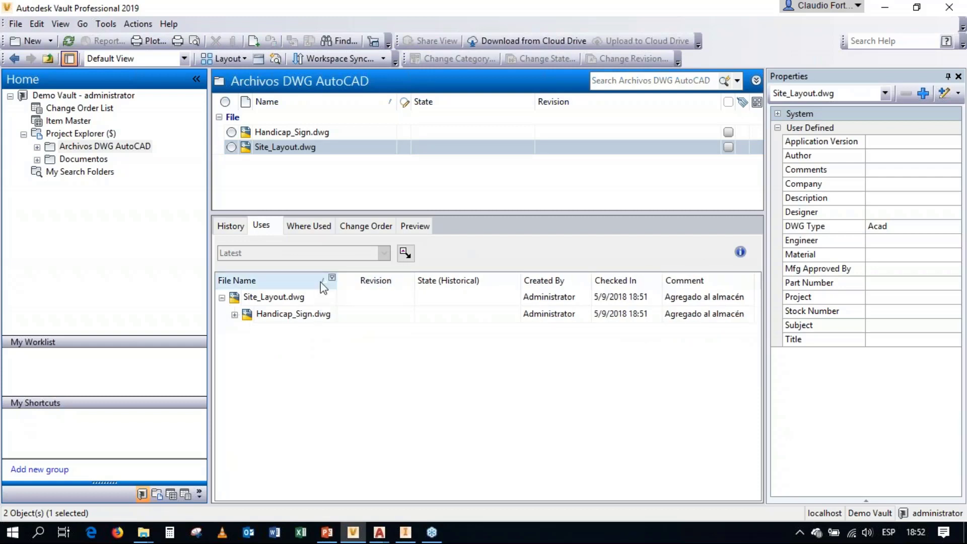
left_click(265, 296)
left_click(285, 314)
left_click(273, 301)
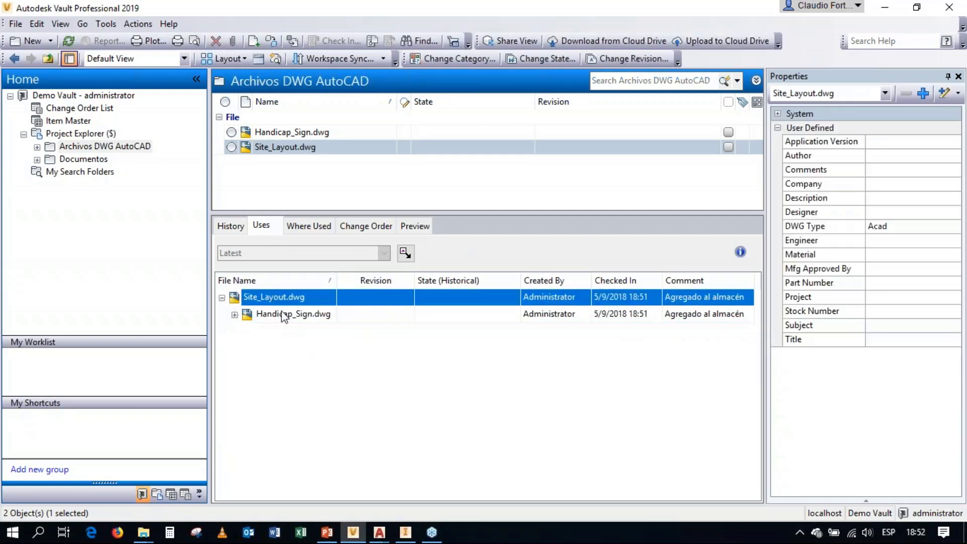
left_click(282, 315)
left_click(270, 297)
left_click(288, 311)
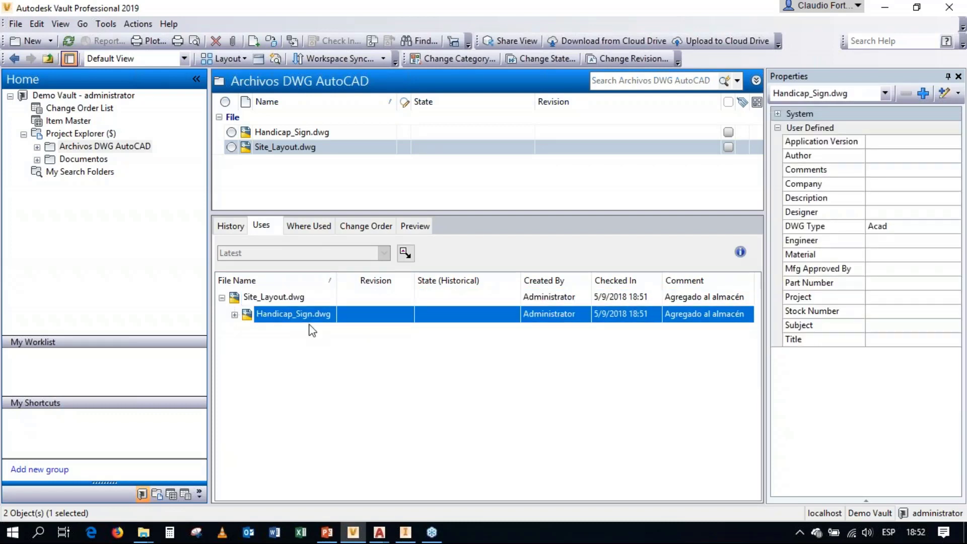
Step: Check where Handicap_Sign.dwg is used, expanding its parent files and widening the name column
left_click(271, 132)
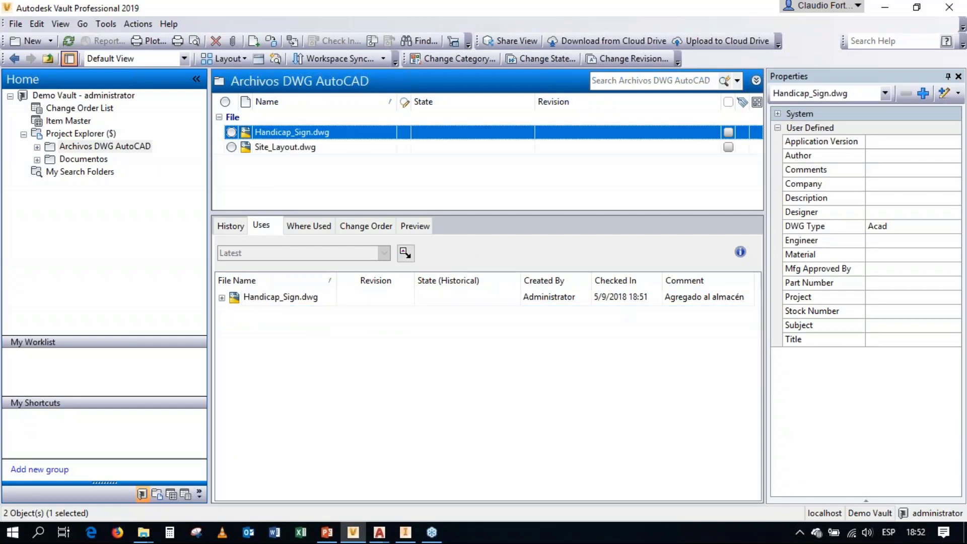
left_click(308, 227)
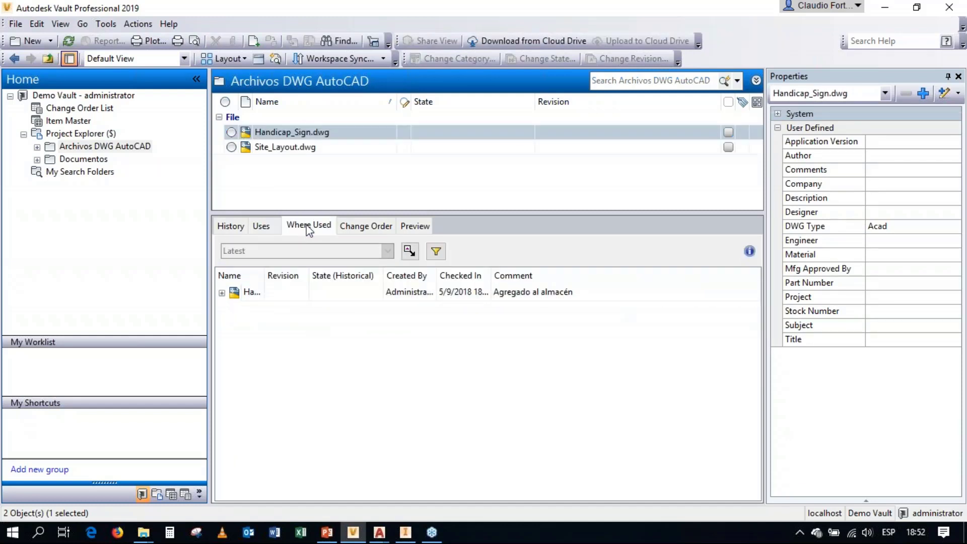
left_click(222, 293)
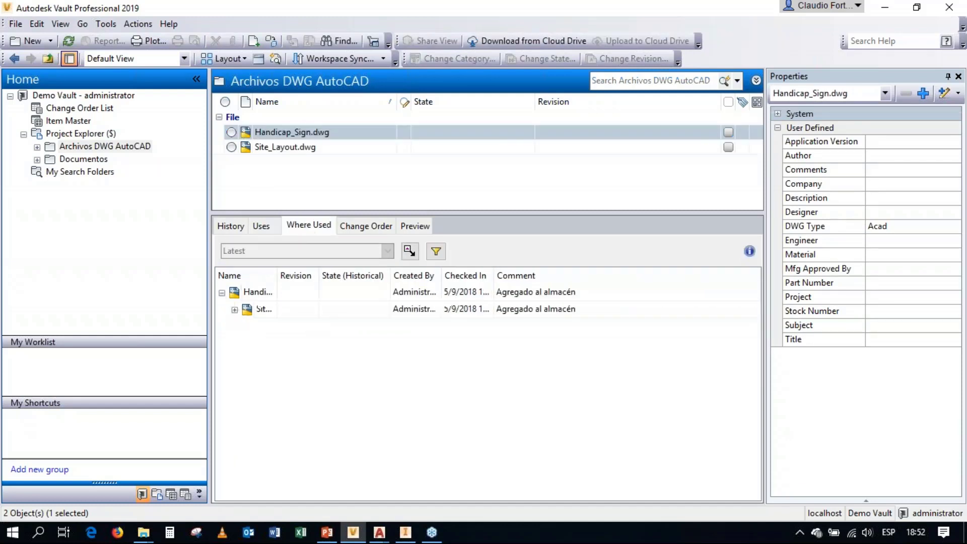
double_click(277, 276)
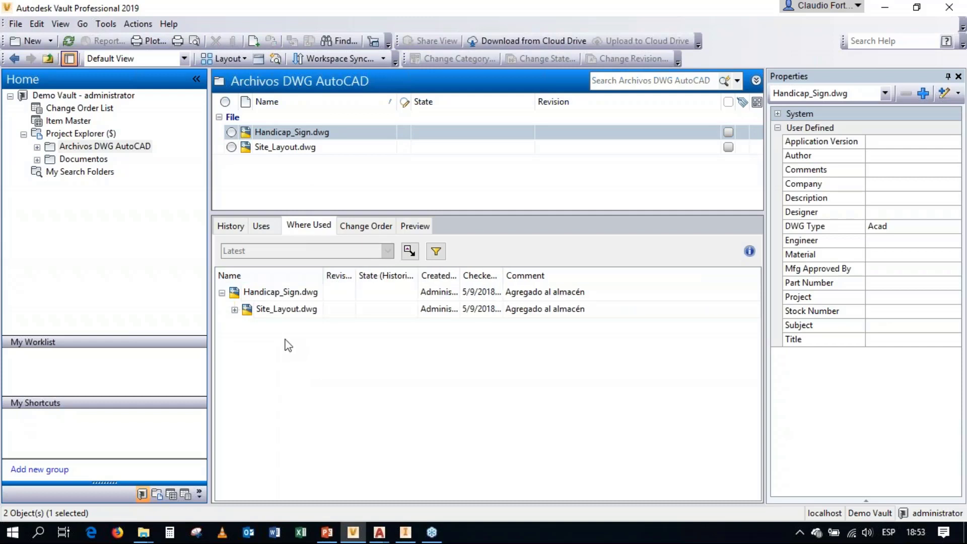
left_click(272, 294)
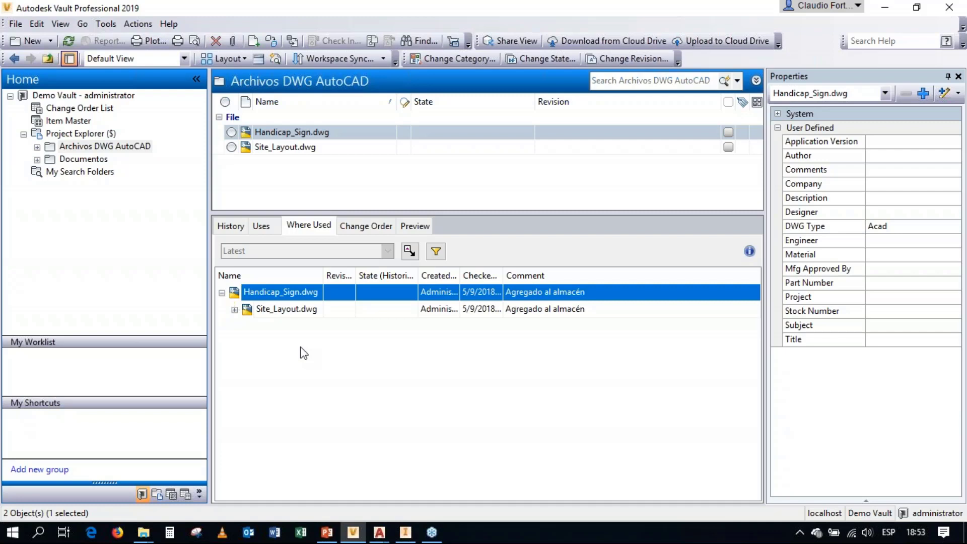
left_click(85, 134)
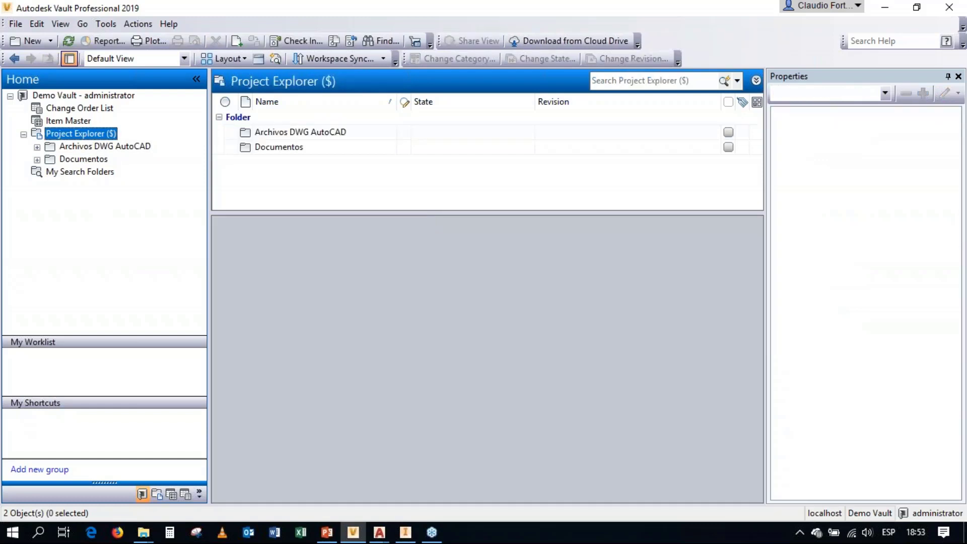
right_click(86, 135)
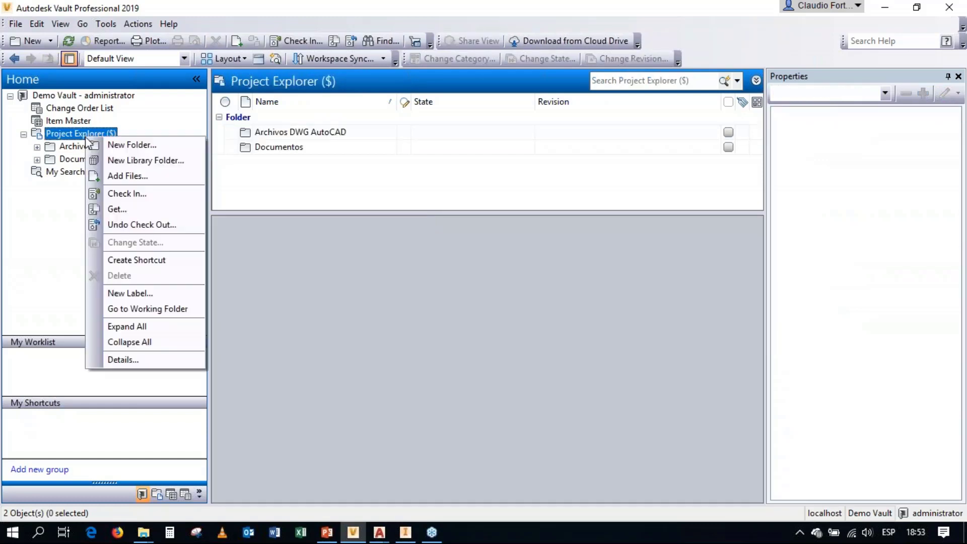
left_click(115, 145)
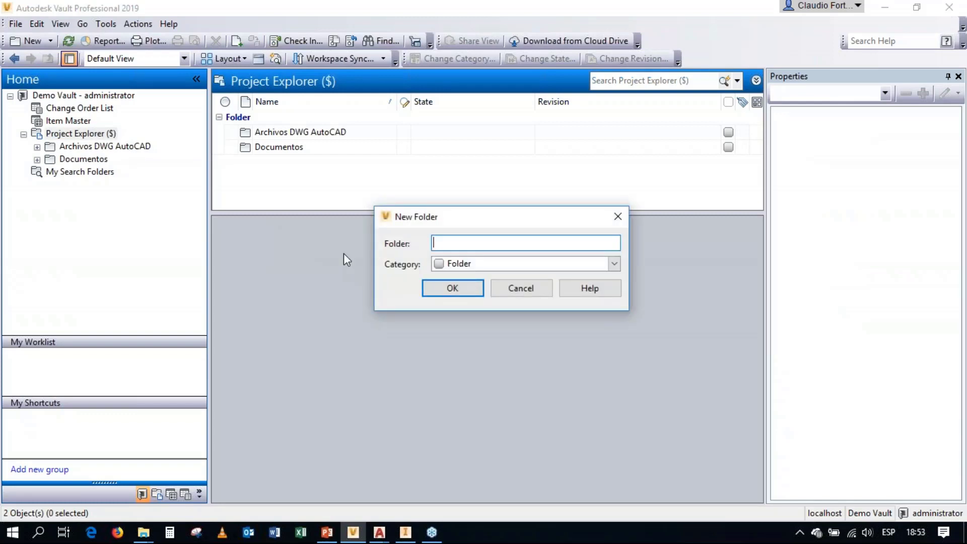
type("AutoCAD - Símbolos")
left_click(519, 287)
Step: Create a library folder named "AutoCAD - Símbolos" under Project Explorer, in the Folder category
right_click(81, 133)
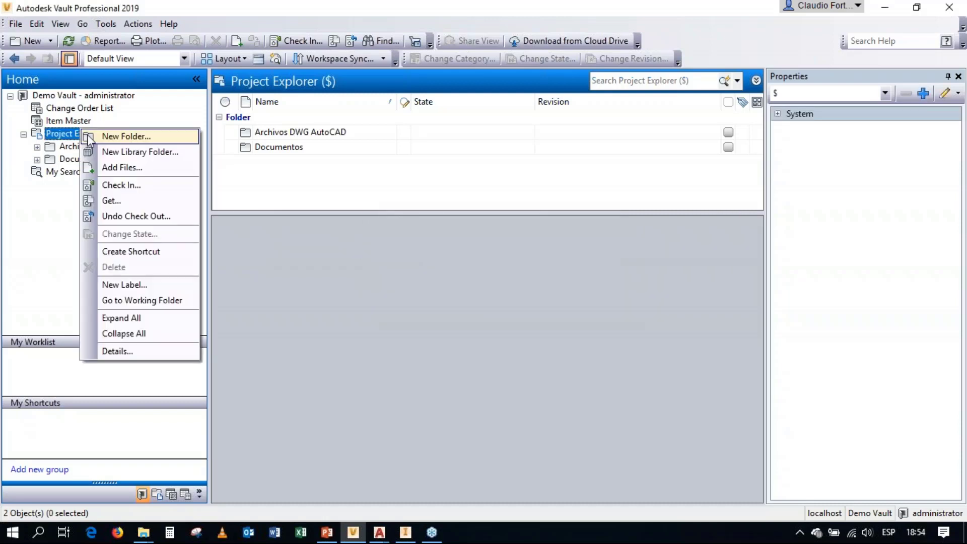
left_click(94, 151)
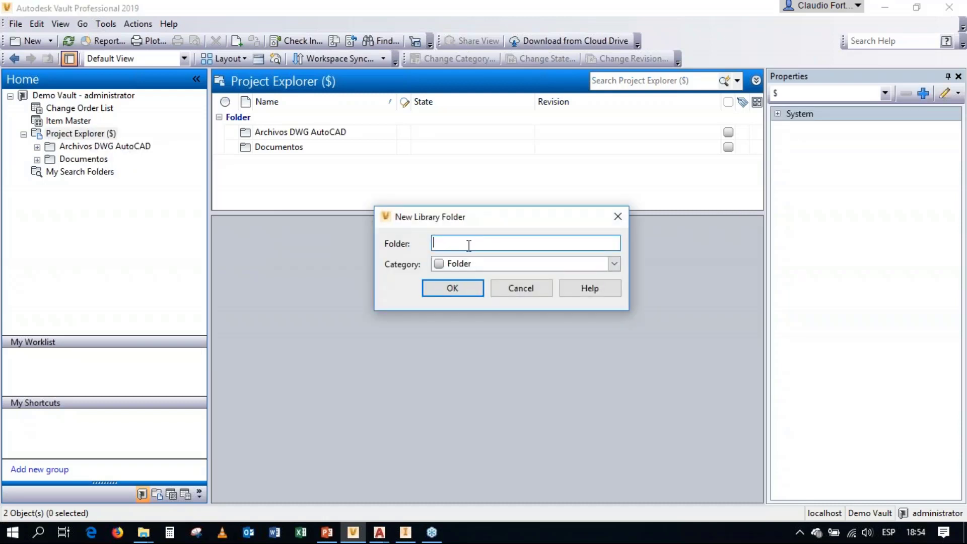
type("AutoCAD")
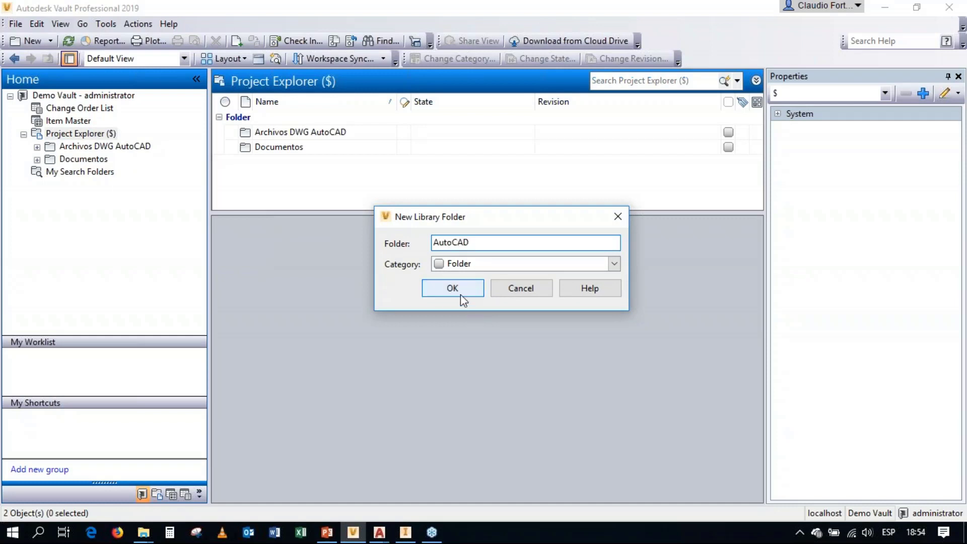
type(" .")
key("BackSpace")
type("- Sp")
key("BackSpace")
type("ómb")
key("BackSpace")
key("BackSpace")
key("BackSpace")
key("BackSpace")
type("Sp")
key("BackSpace")
type("ímbolos")
left_click(456, 291)
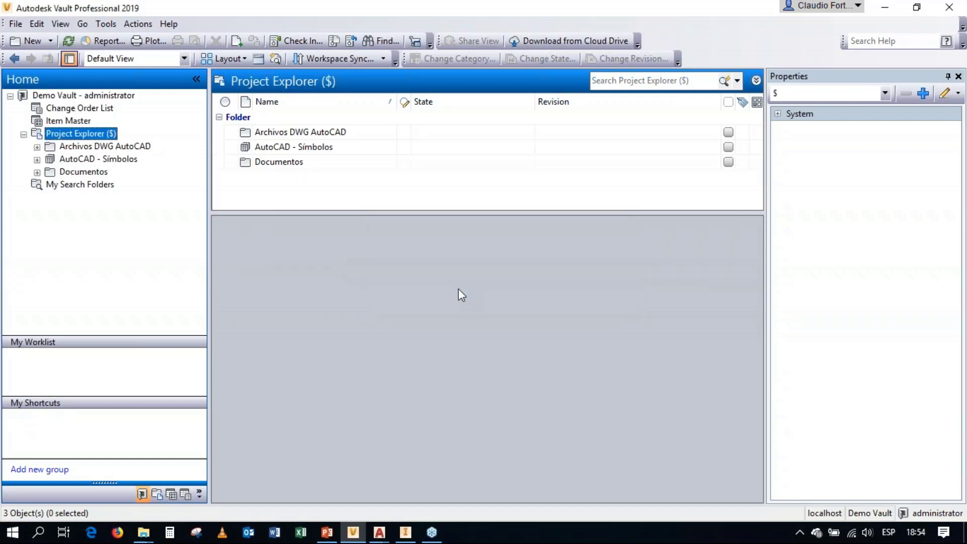
Step: Move Handicap_Sign.dwg from the Archivos DWG AutoCAD folder into the AutoCAD - Símbolos library folder
left_click(113, 160)
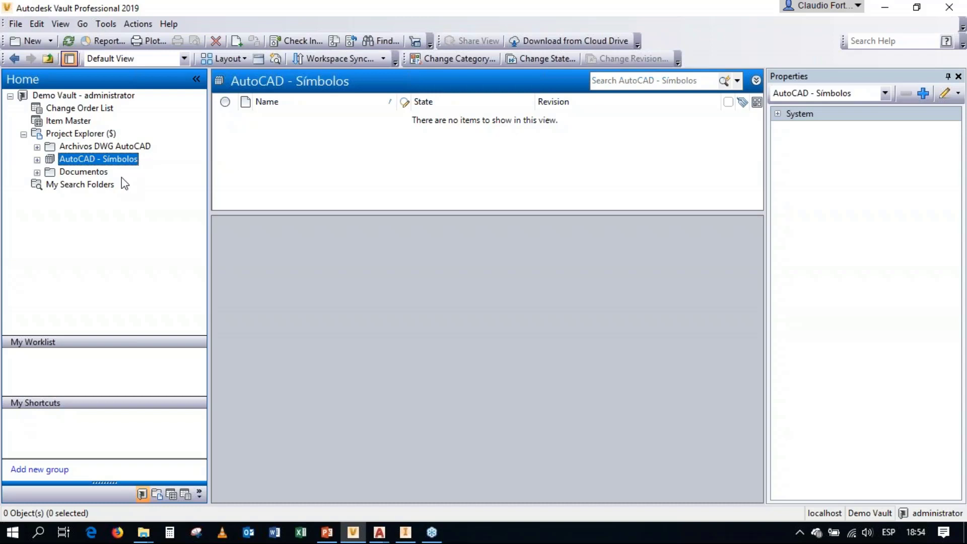
left_click(117, 149)
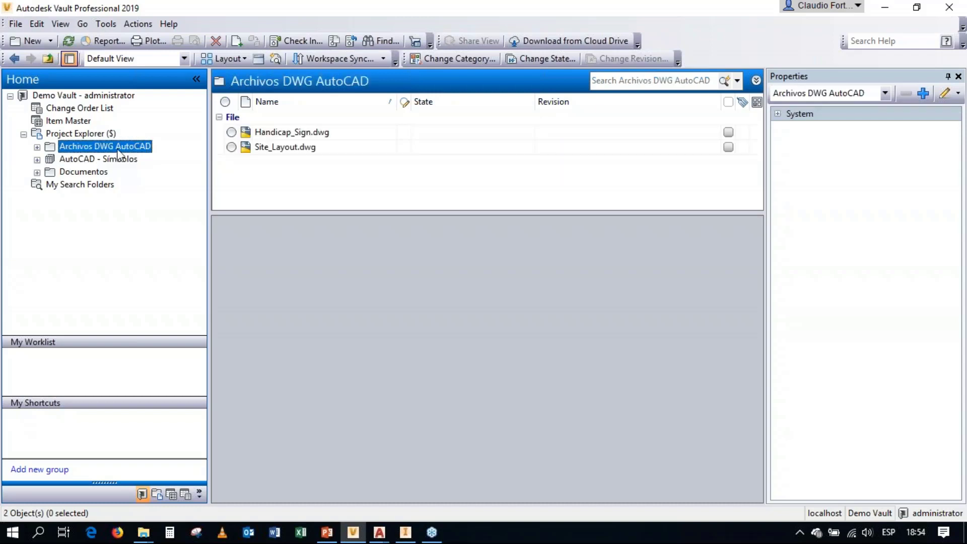
left_click(277, 131)
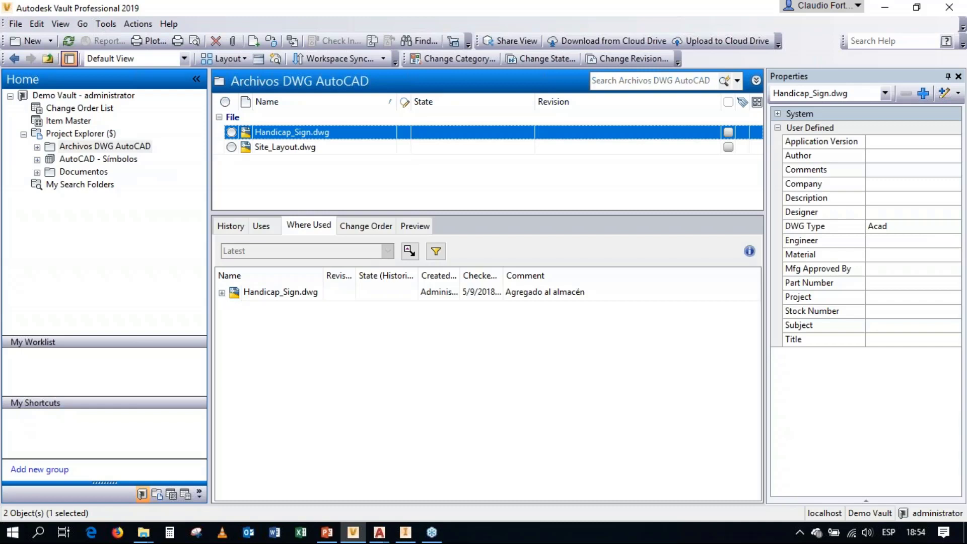
left_click_drag(278, 132, 111, 159)
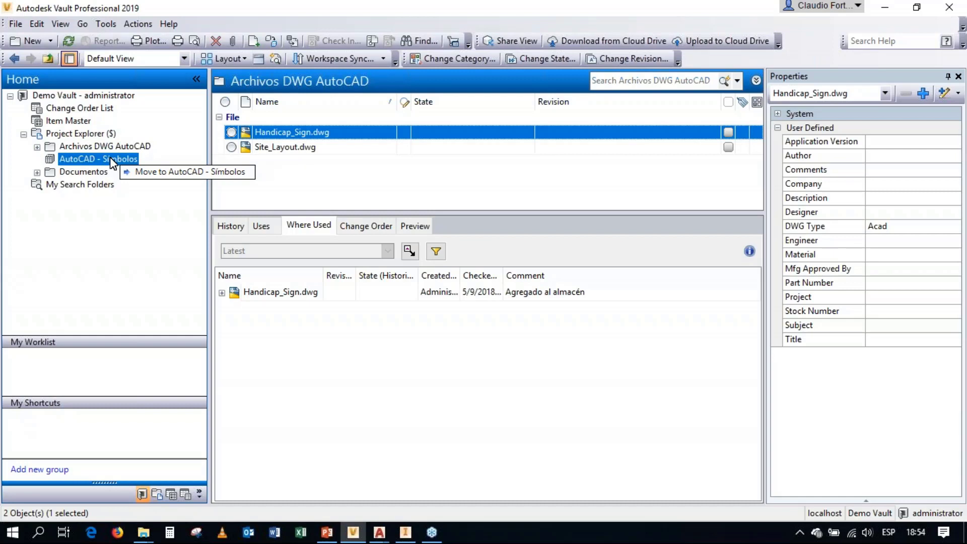
left_click_drag(112, 160, 112, 160)
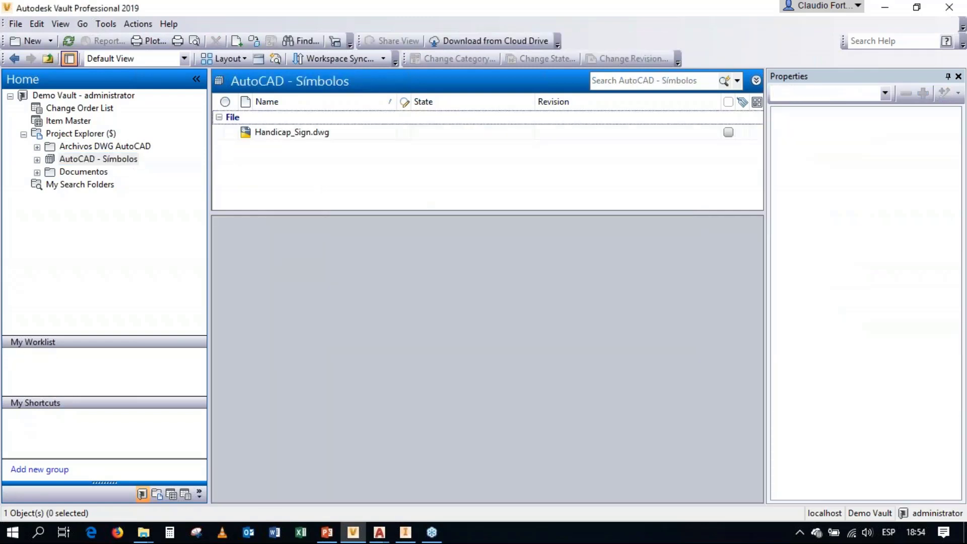
Step: Check where Handicap_Sign.dwg is used from within the AutoCAD - Símbolos library folder
left_click(135, 160)
left_click(292, 134)
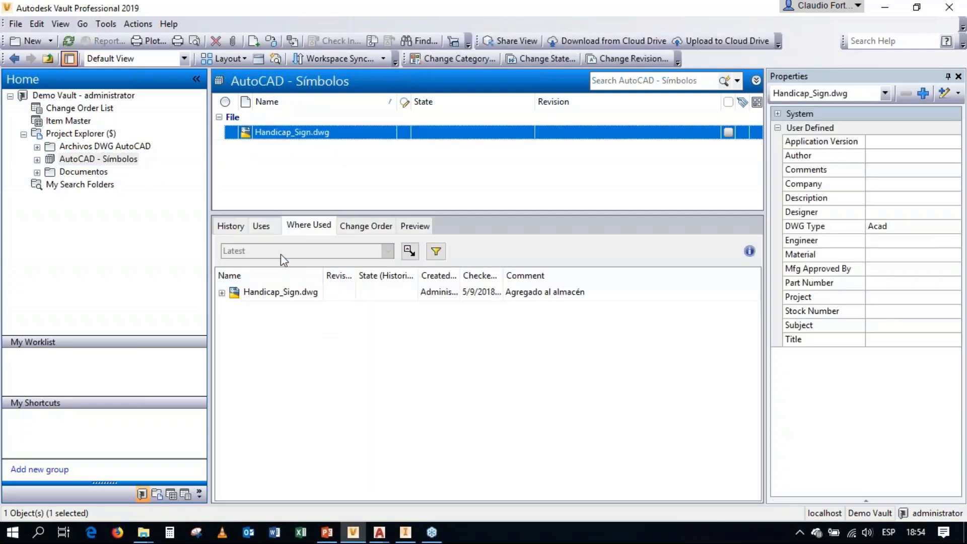
left_click(221, 293)
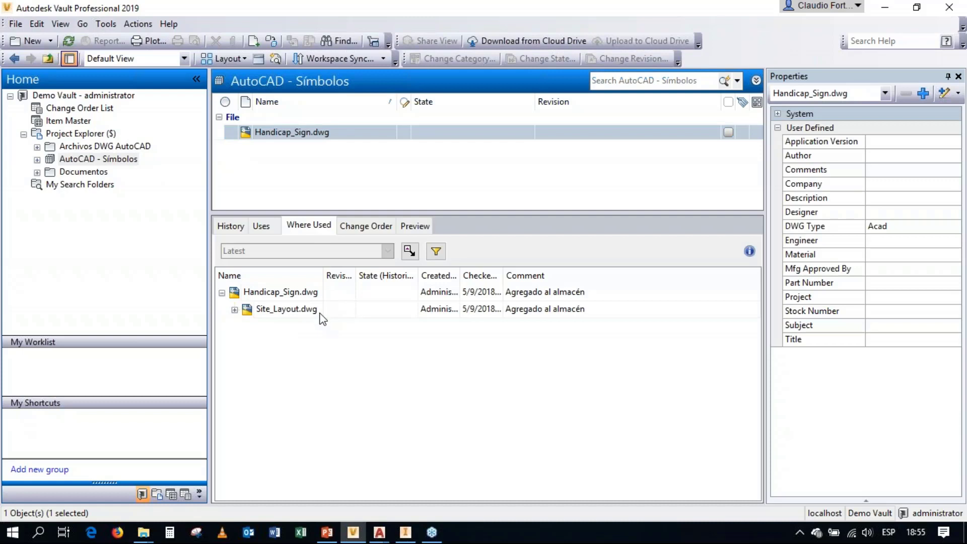
Step: Return to the Archivos DWG AutoCAD folder and inspect the files that Site_Layout.dwg uses
left_click(83, 146)
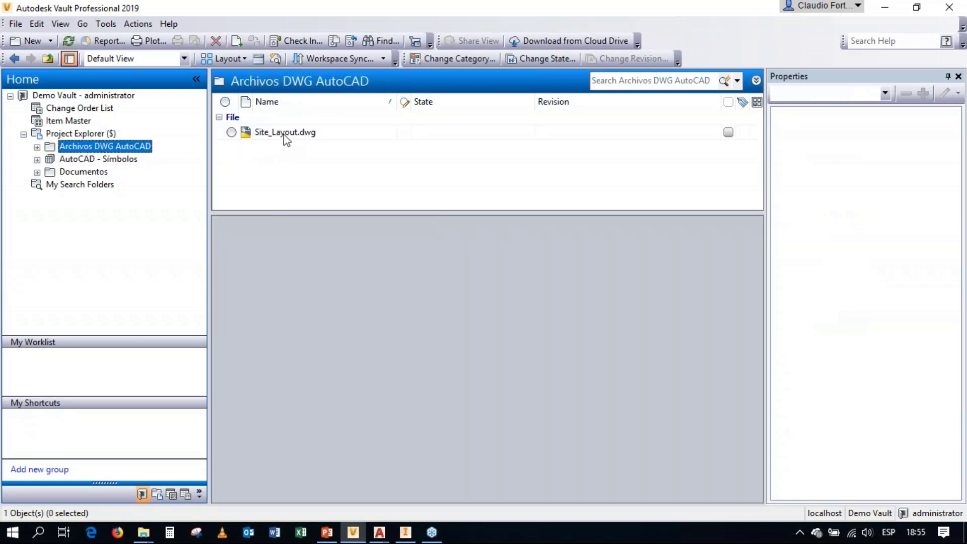
left_click(283, 134)
left_click(260, 227)
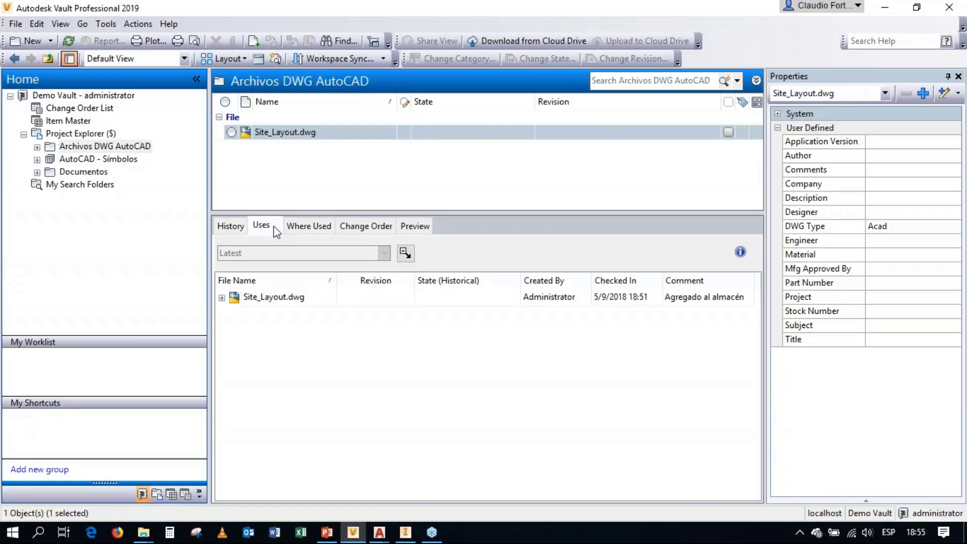
left_click(222, 297)
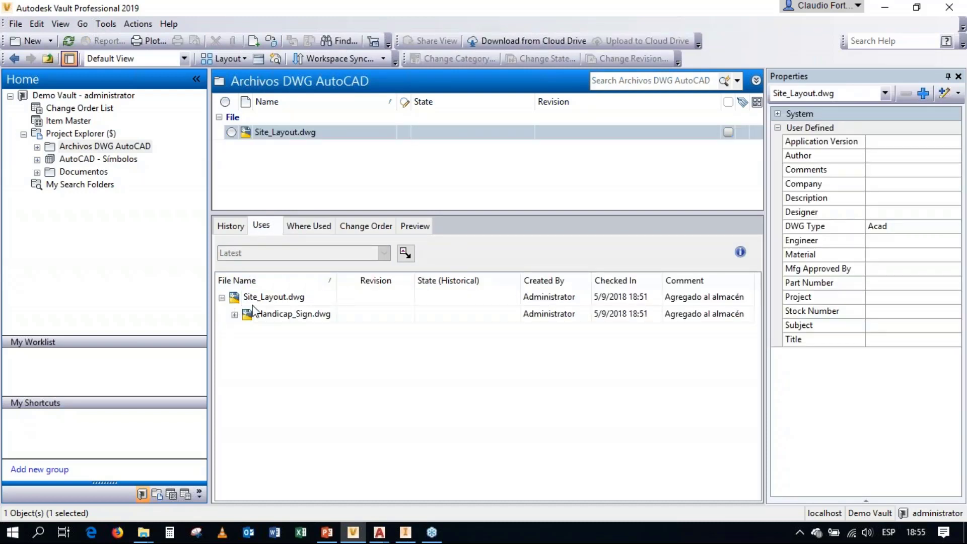
left_click(279, 321)
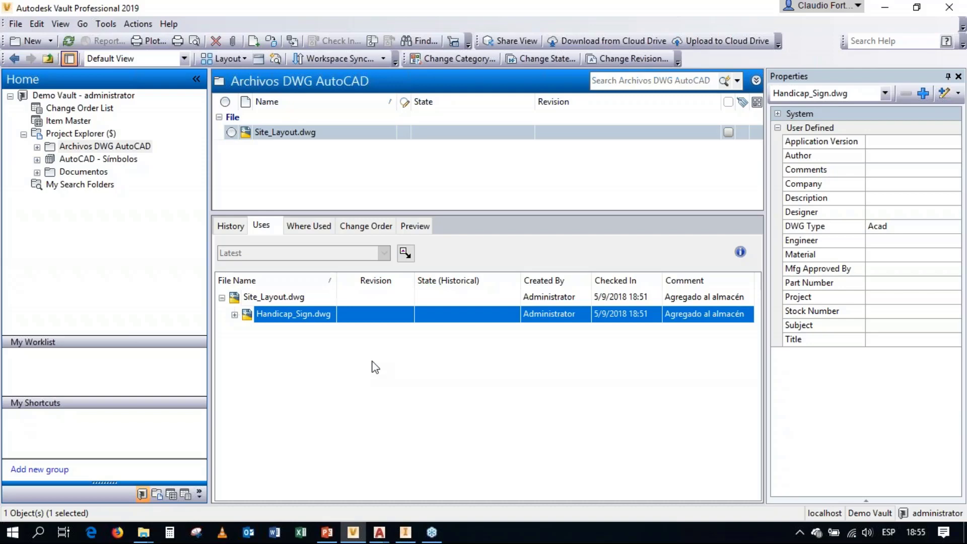
Step: Switch to Autodesk Inventor and review the settings of the Demo Vault PRO project
left_click(406, 533)
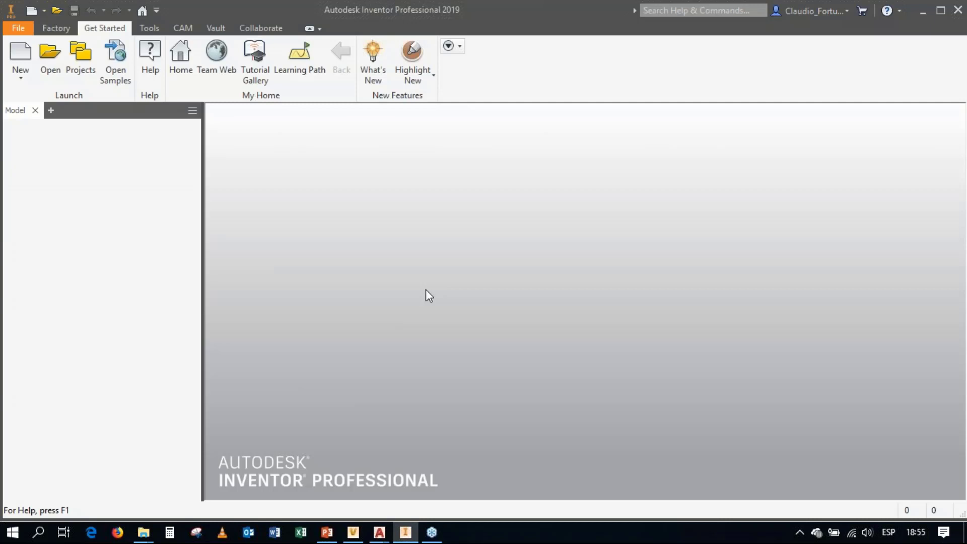
left_click(94, 70)
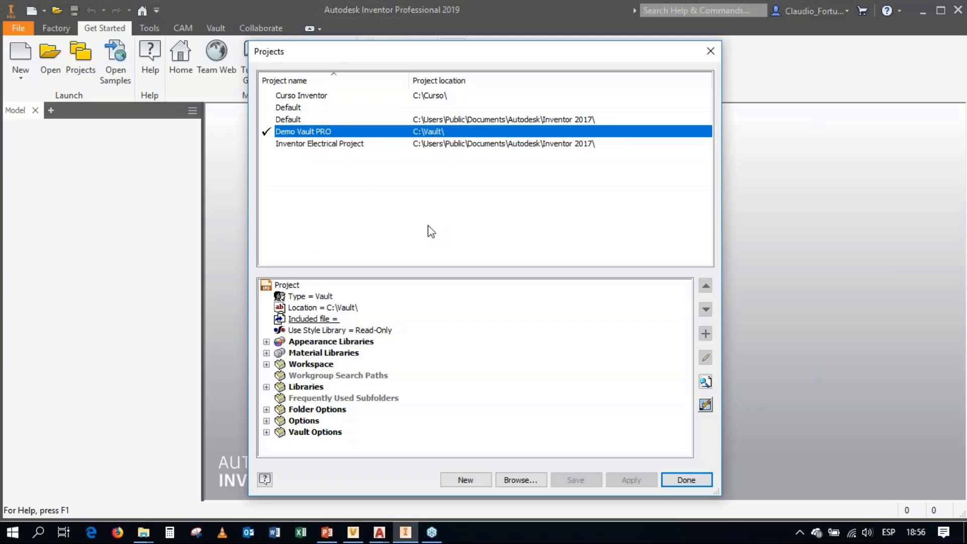
left_click(687, 483)
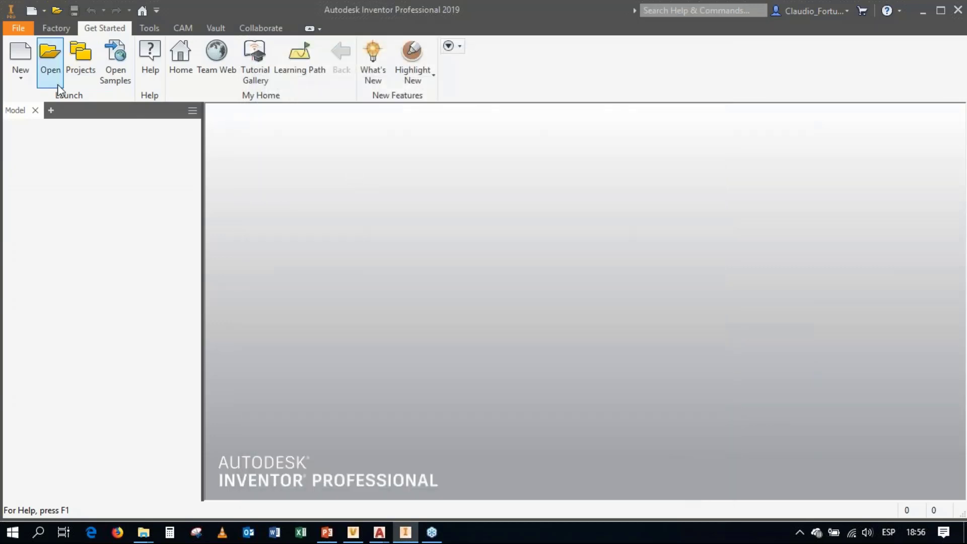
Step: Open the Clamp.iam assembly from the Clamp folder inside Diseños
left_click(44, 73)
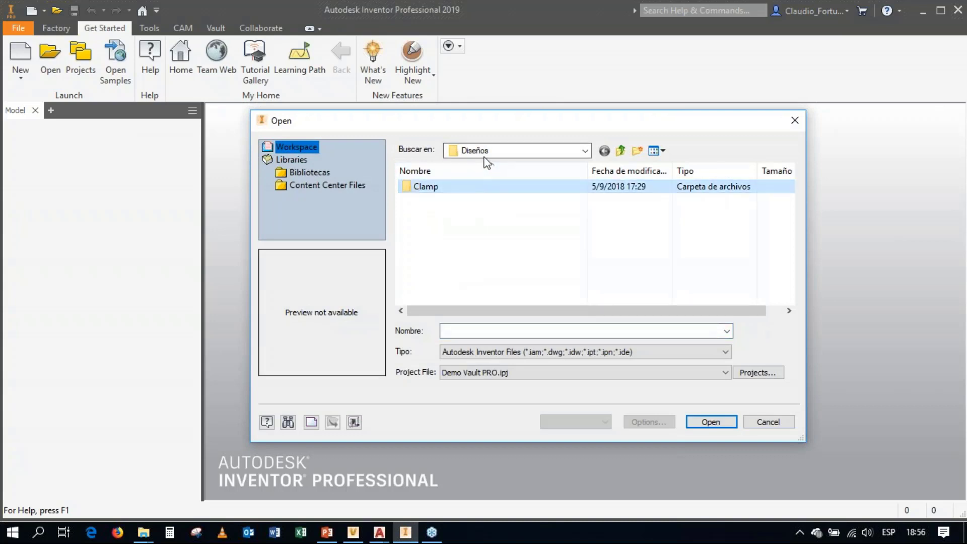
double_click(424, 190)
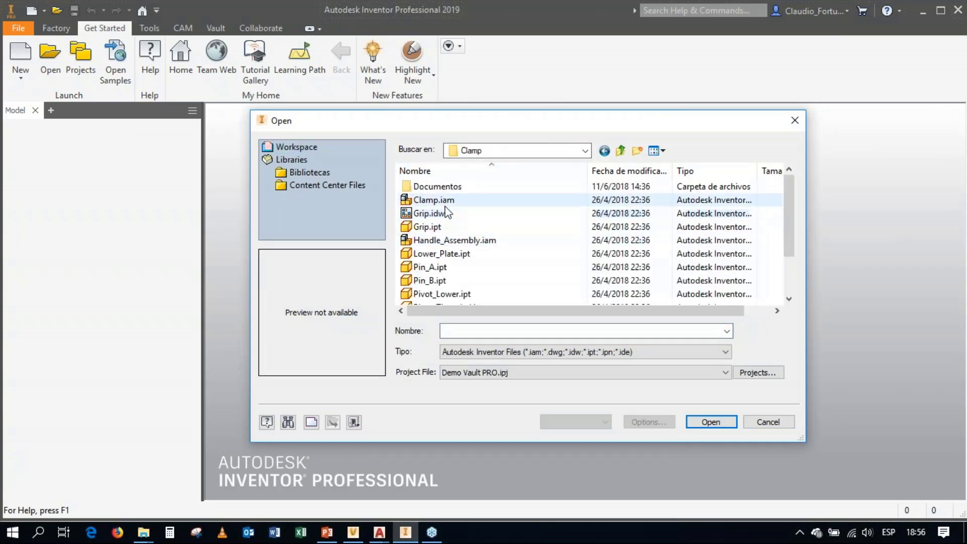
left_click(441, 200)
left_click(710, 422)
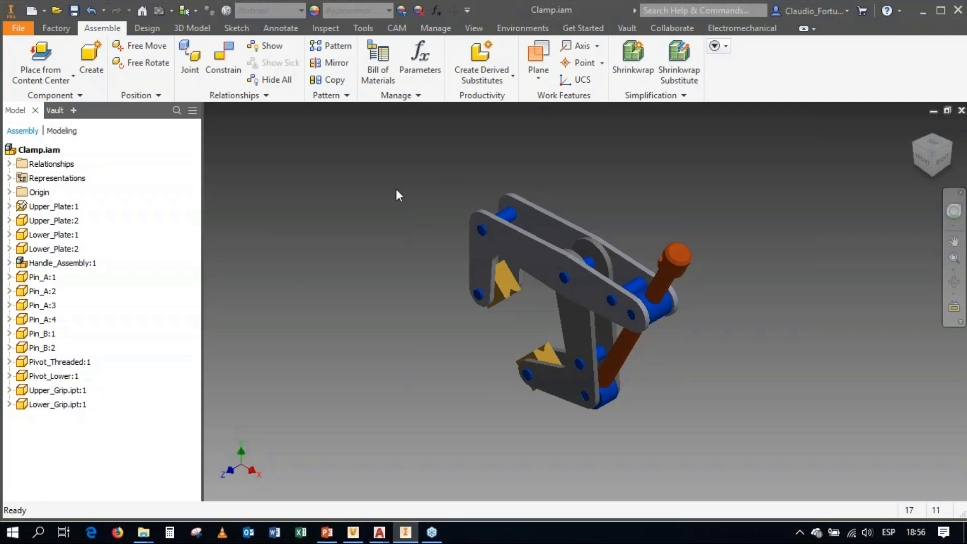
Step: Show the Vault file tree for Clamp.iam, expand Handle_Assembly.iam, and check the vault status of the listed files
left_click(55, 110)
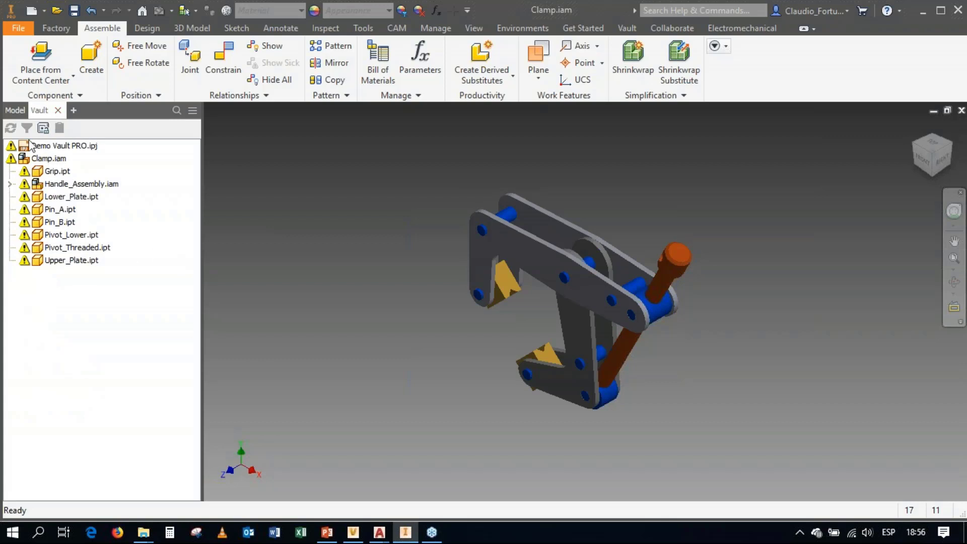
left_click(9, 184)
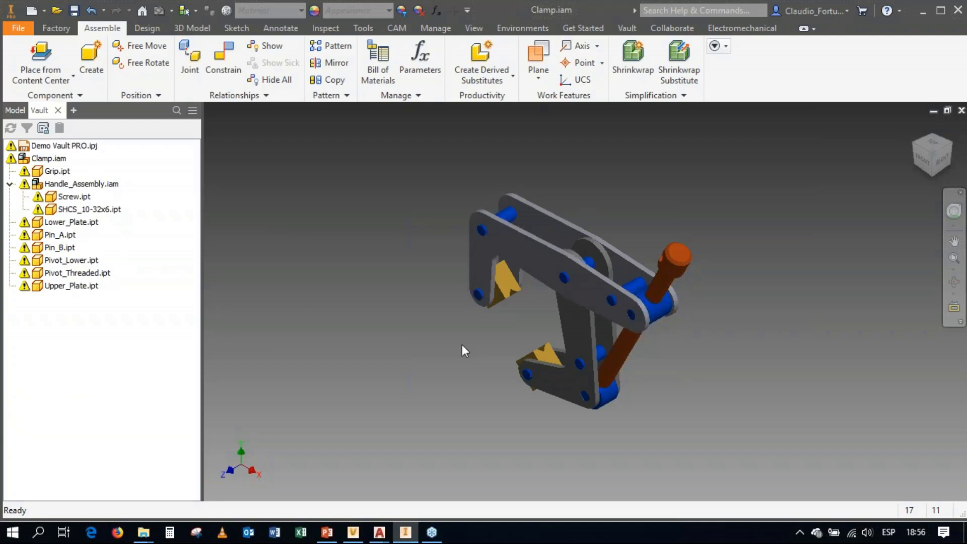
mouse_move(10, 150)
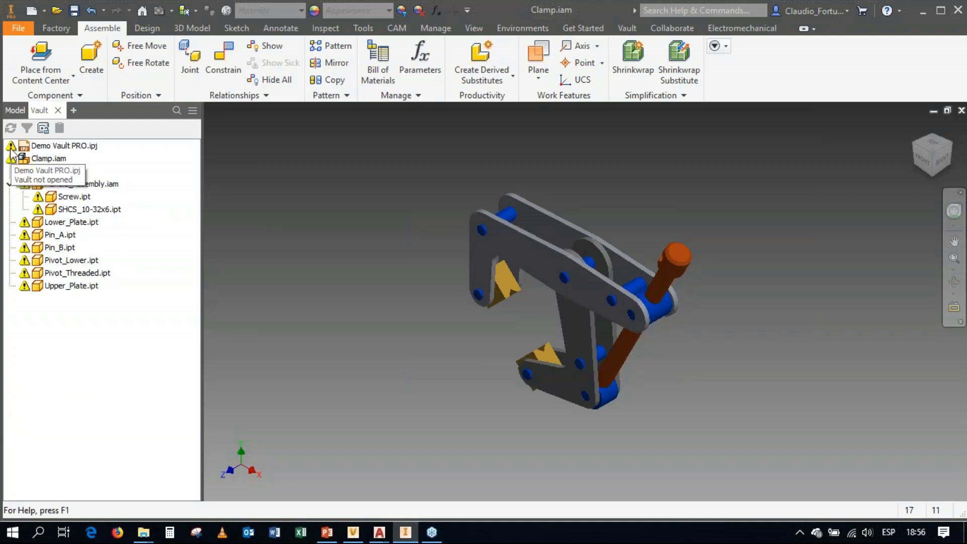
mouse_move(25, 188)
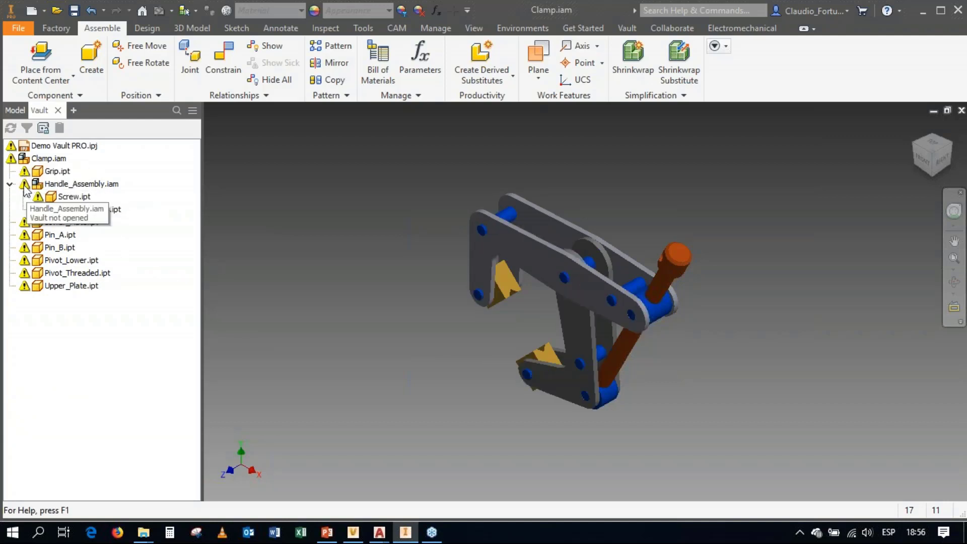
mouse_move(39, 205)
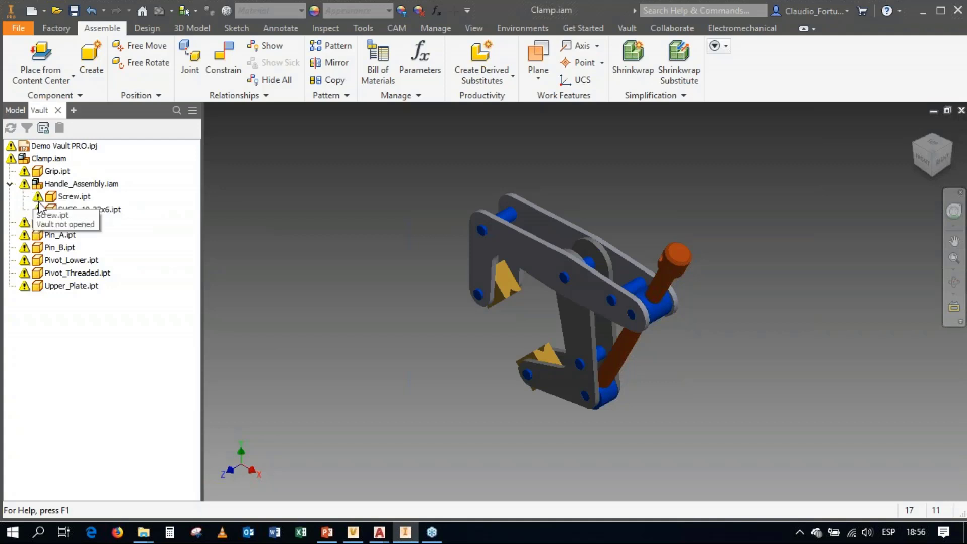
Step: Log in to Demo Vault on the localhost server with the user name administrator
left_click(627, 29)
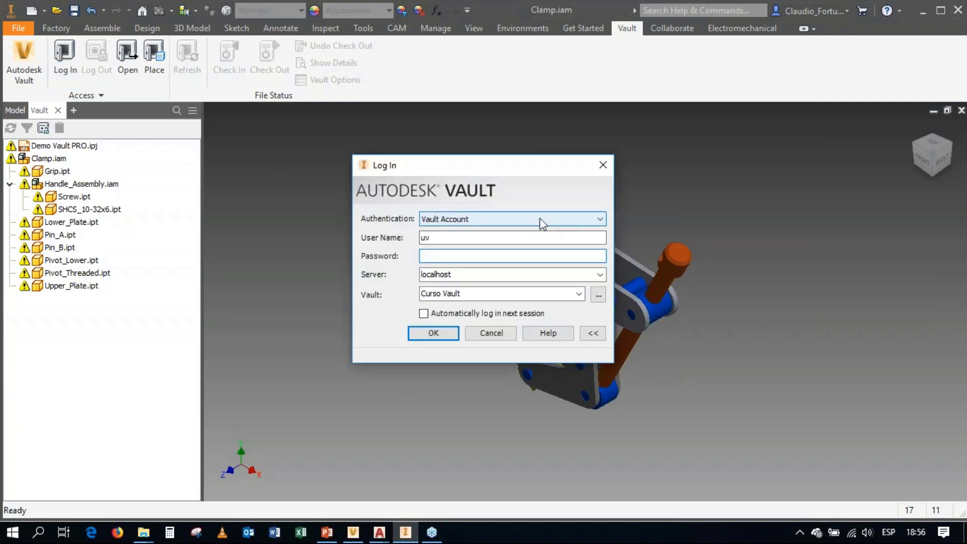
double_click(474, 238)
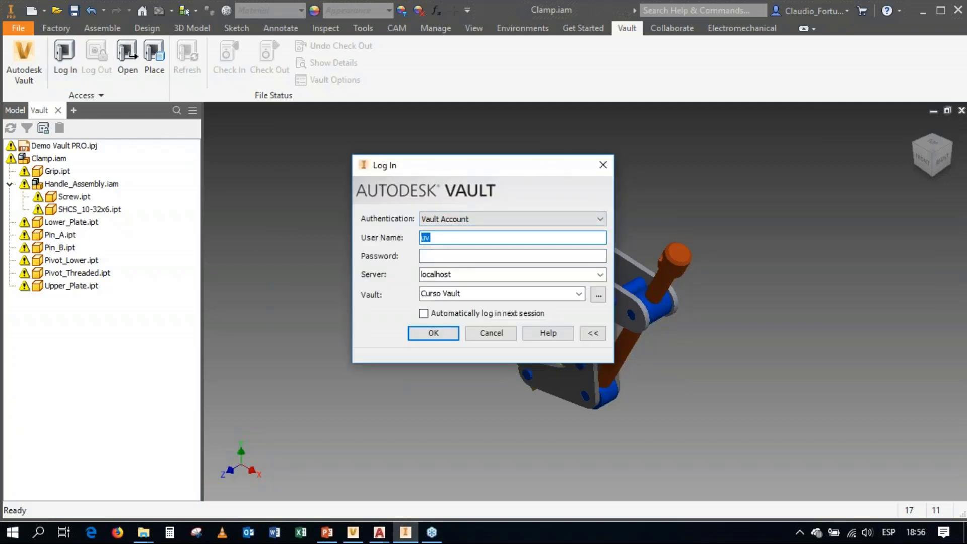
type("administrator")
left_click(598, 294)
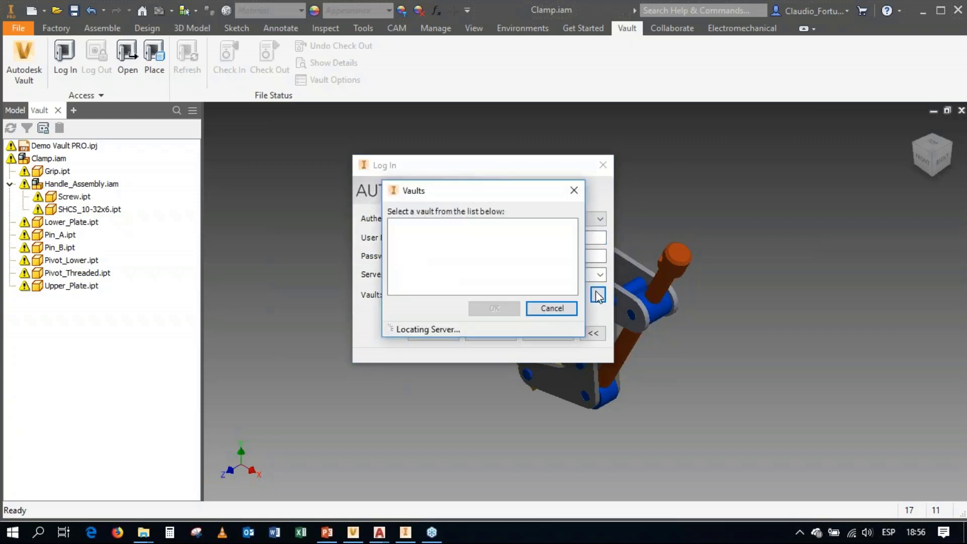
left_click(494, 308)
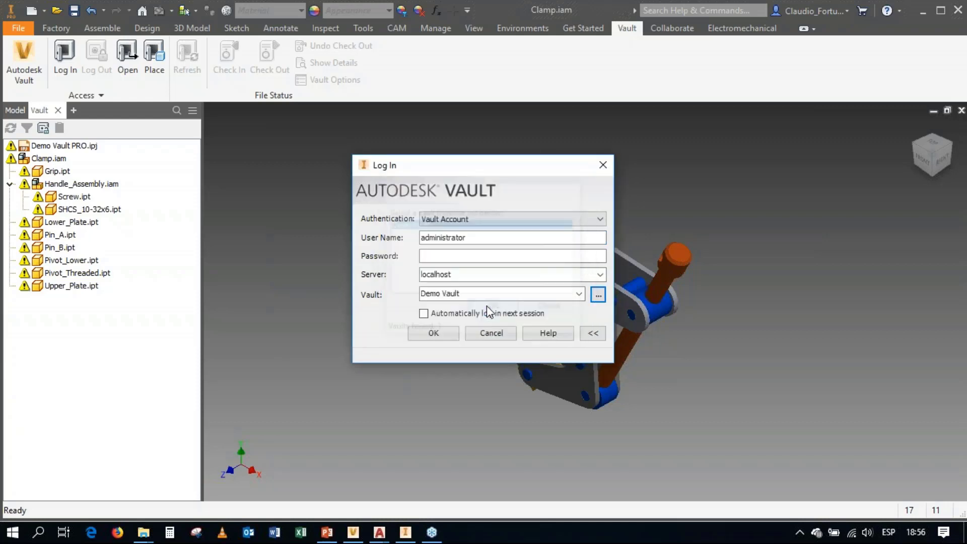
left_click(433, 334)
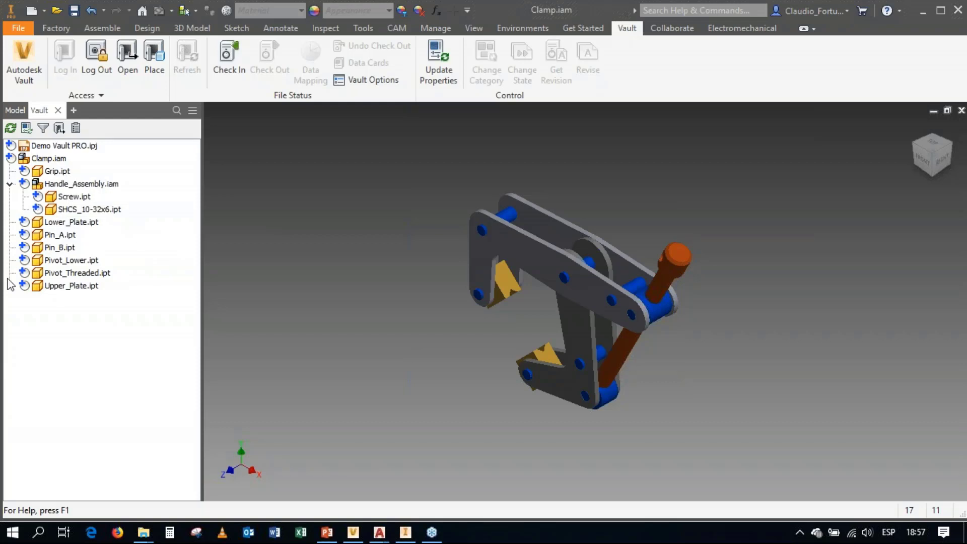
Step: Check in Clamp.iam with the comment "Carga inicial", including children and creating visualization attachments for all files
left_click(44, 159)
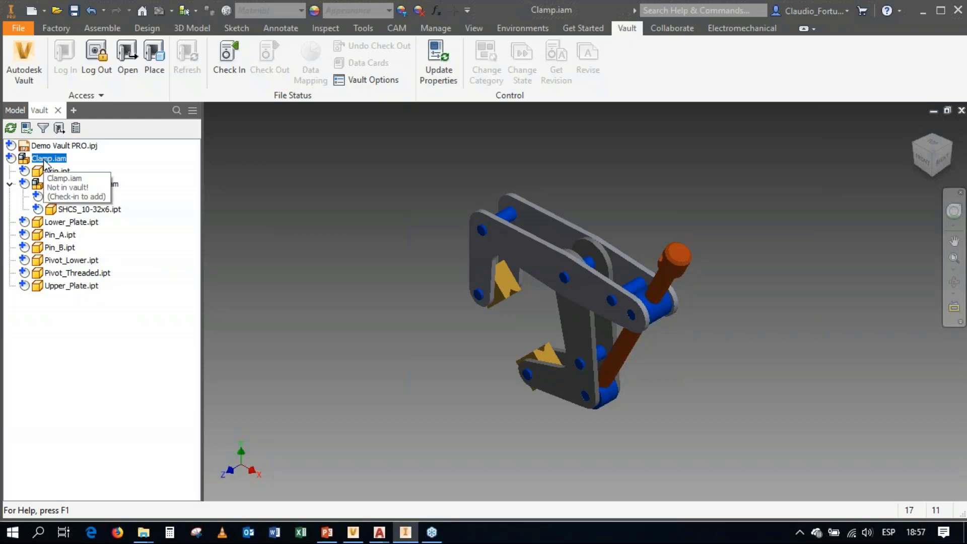
right_click(44, 162)
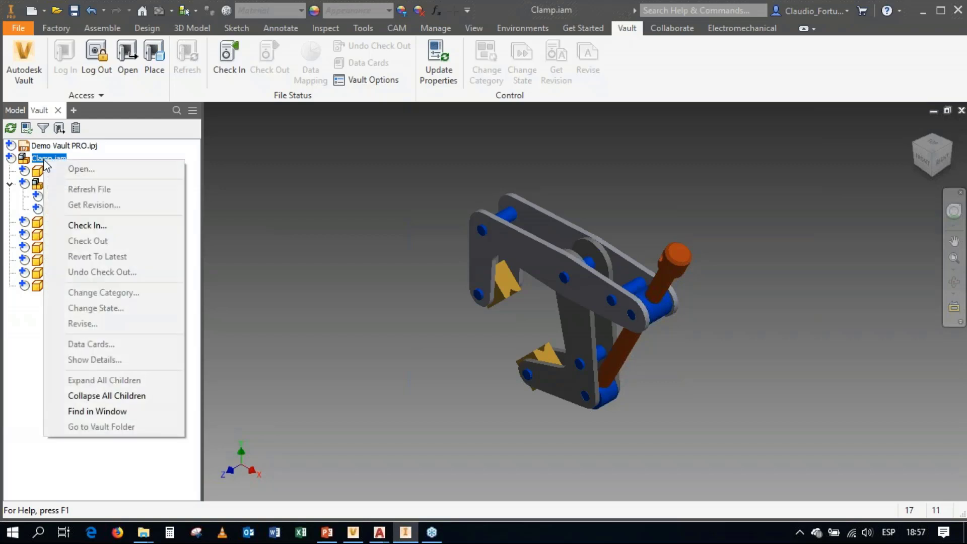
left_click(90, 225)
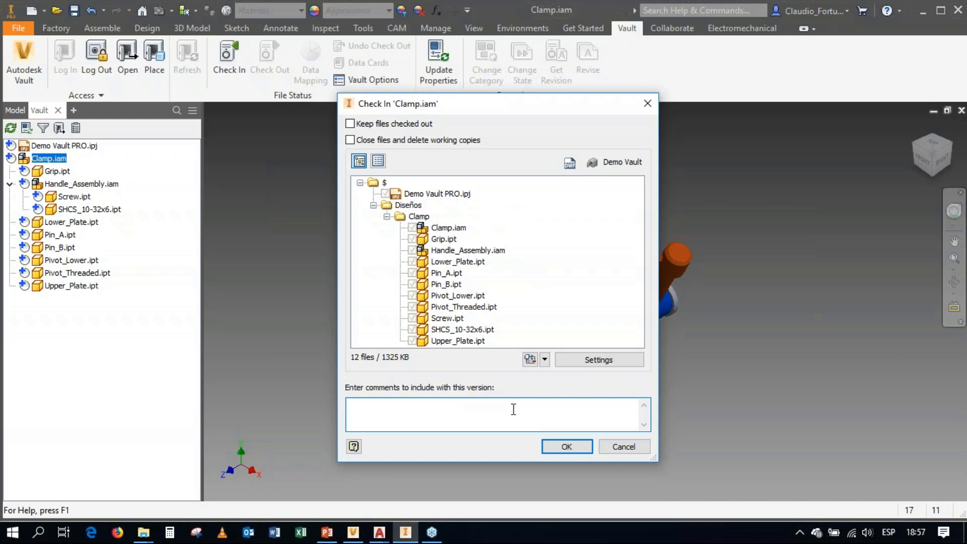
type("Carga inicial")
left_click(590, 361)
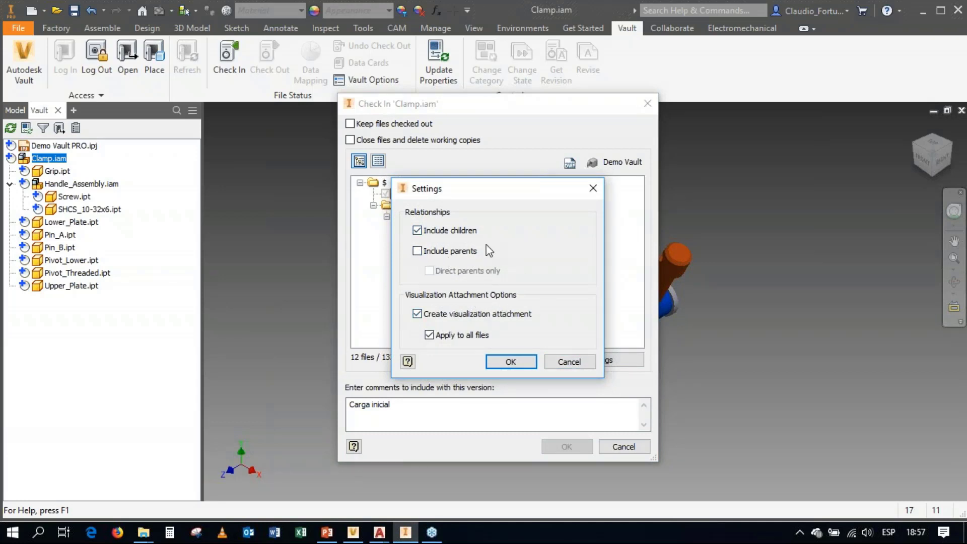
left_click(510, 362)
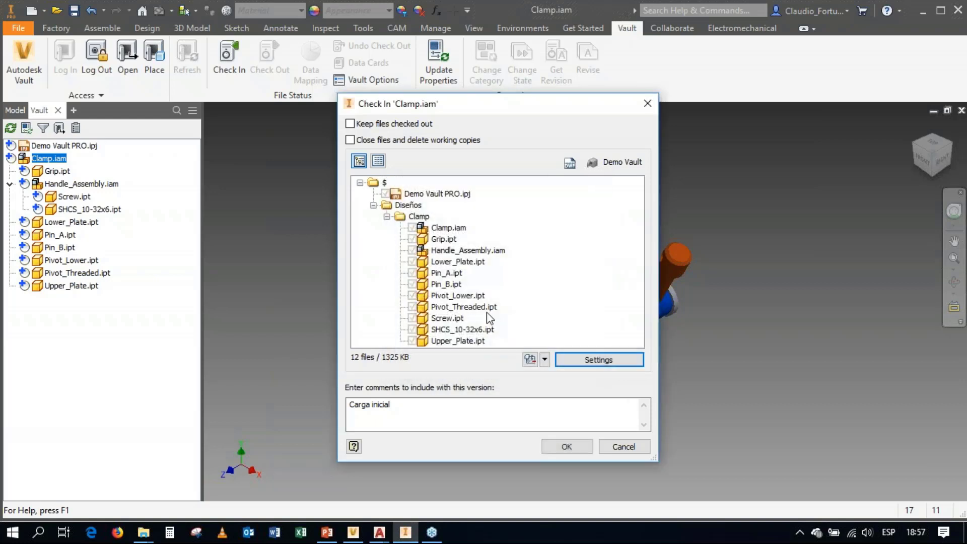
left_click(567, 446)
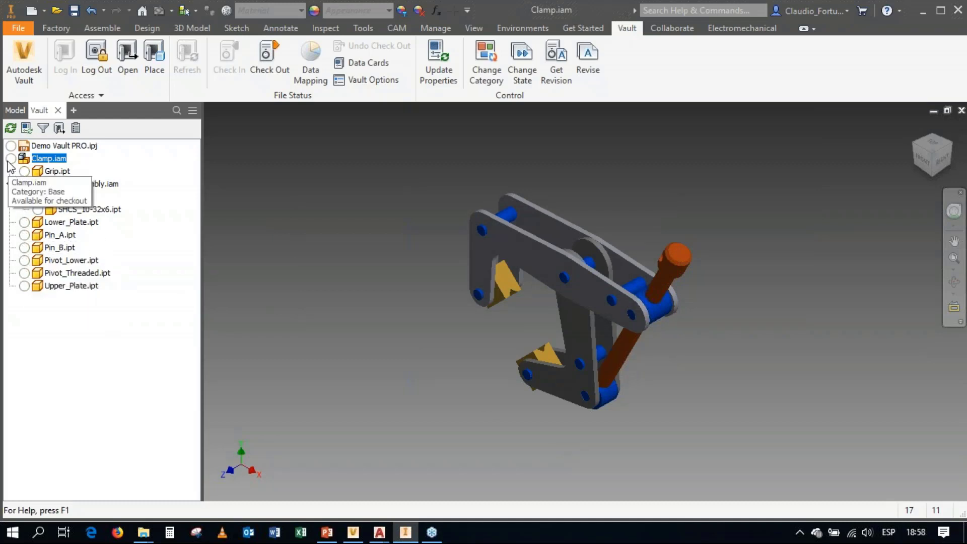
Step: Switch to Autodesk Vault, refresh it, and display the full file list of the Clamp folder under Diseños
left_click(354, 532)
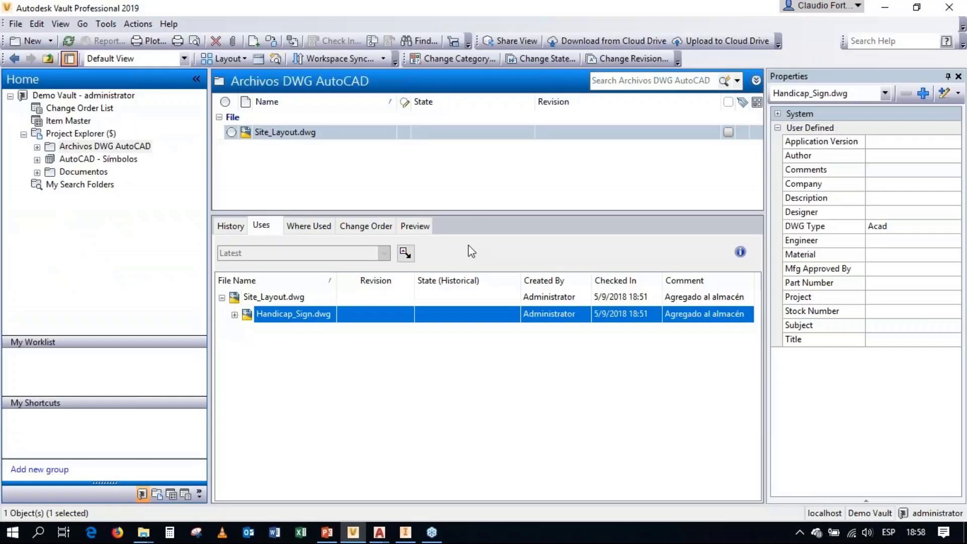
left_click(67, 41)
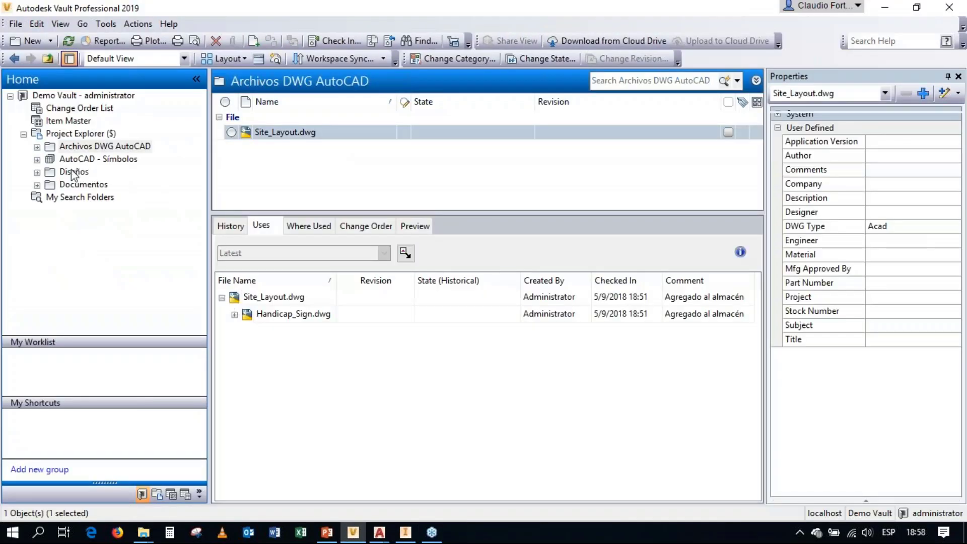
left_click(74, 172)
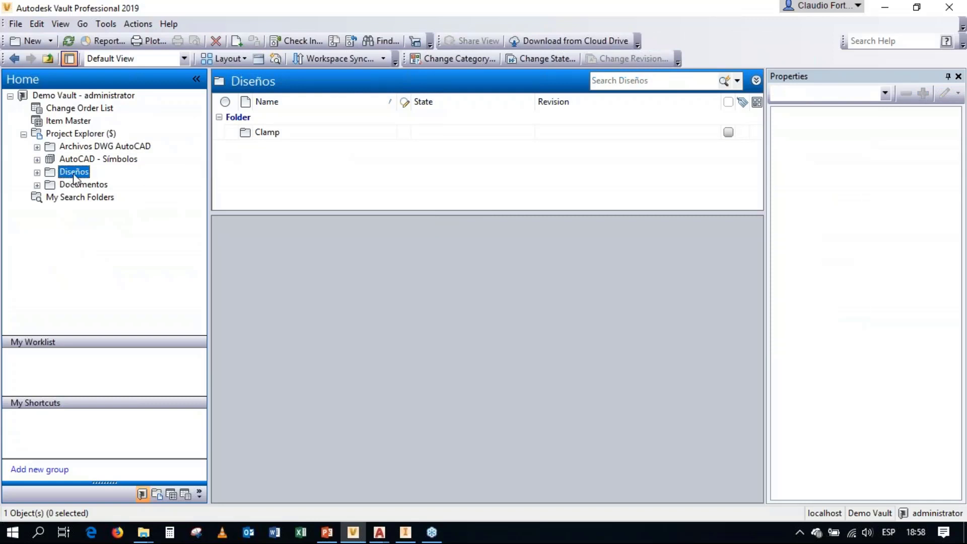
left_click(37, 172)
left_click(85, 184)
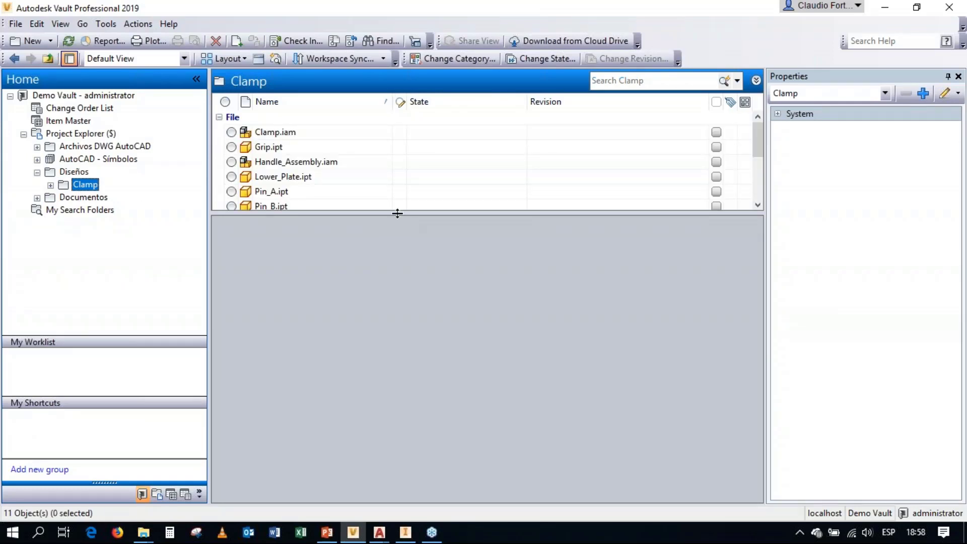
left_click_drag(396, 214, 423, 314)
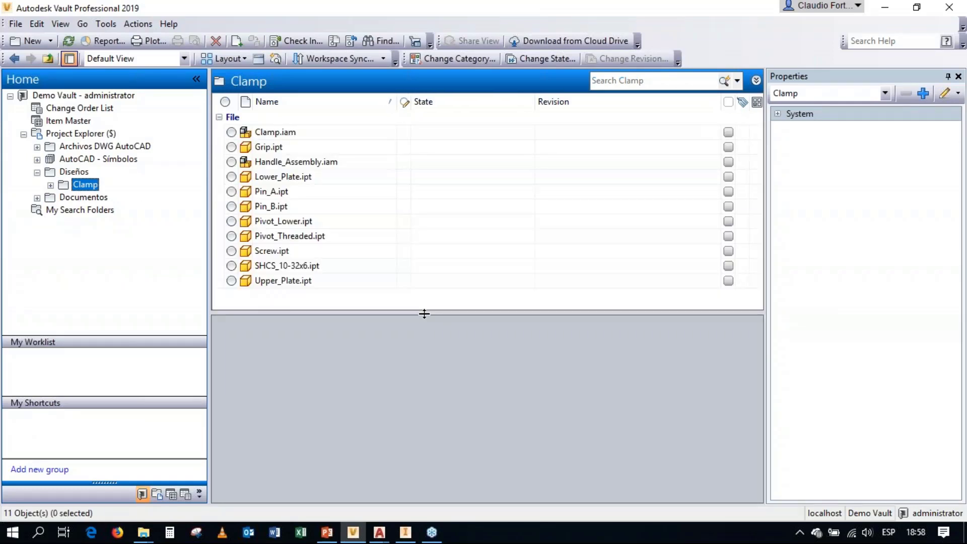
Step: Review the version history of Clamp.iam and examine its 3D preview from another angle
left_click(296, 134)
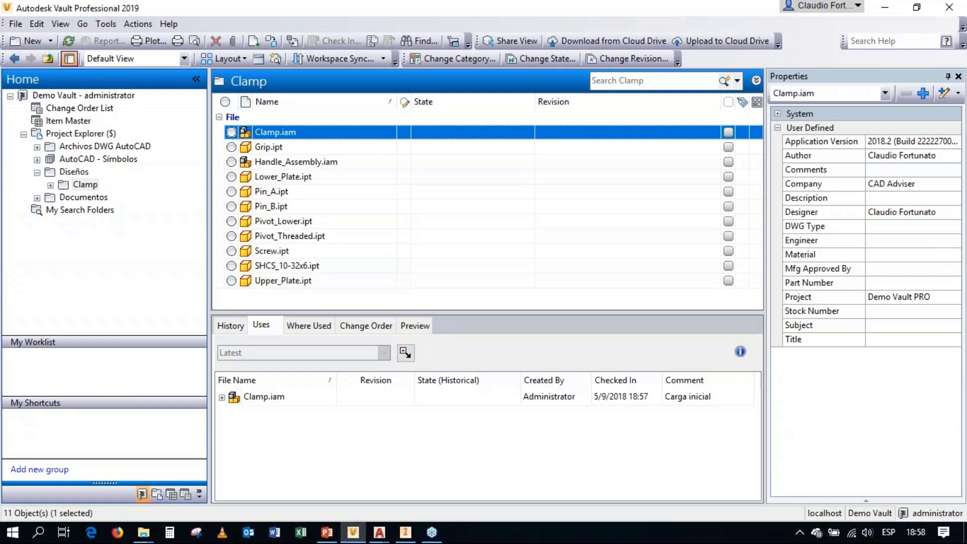
left_click(233, 326)
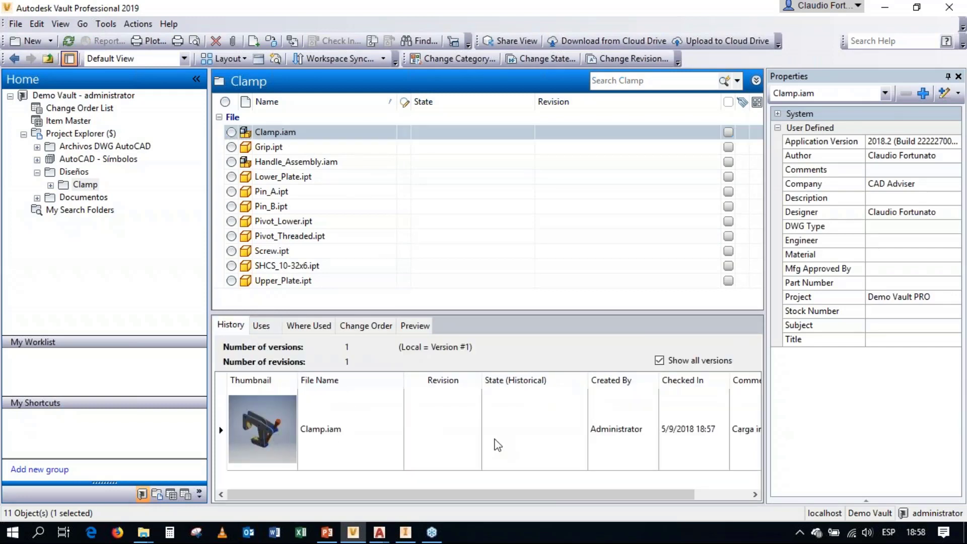
left_click(407, 326)
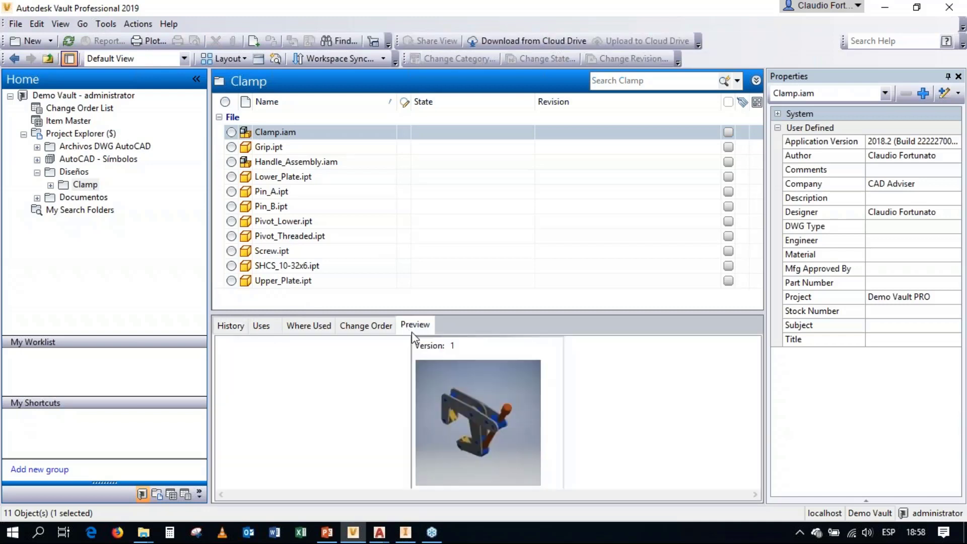
left_click(477, 382)
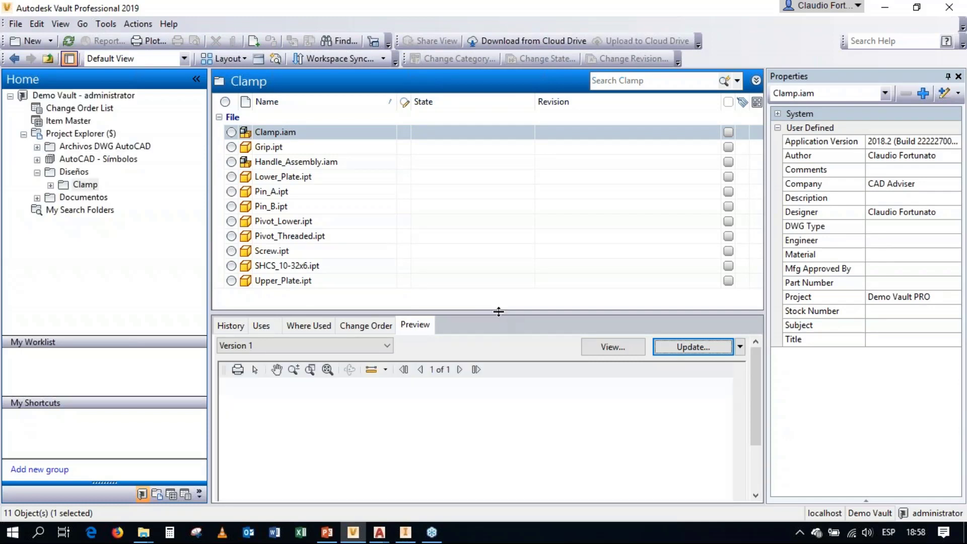
left_click_drag(499, 312, 494, 244)
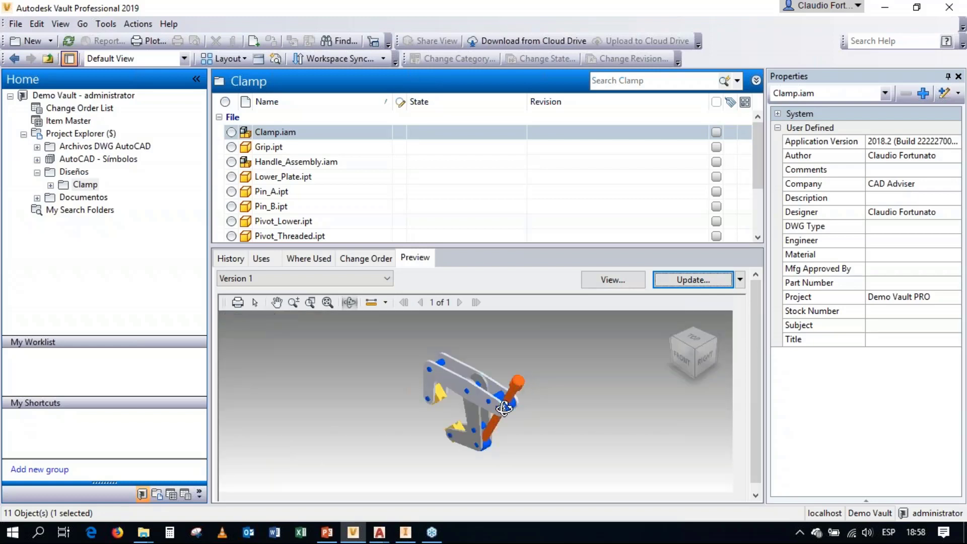
left_click_drag(426, 425, 443, 400)
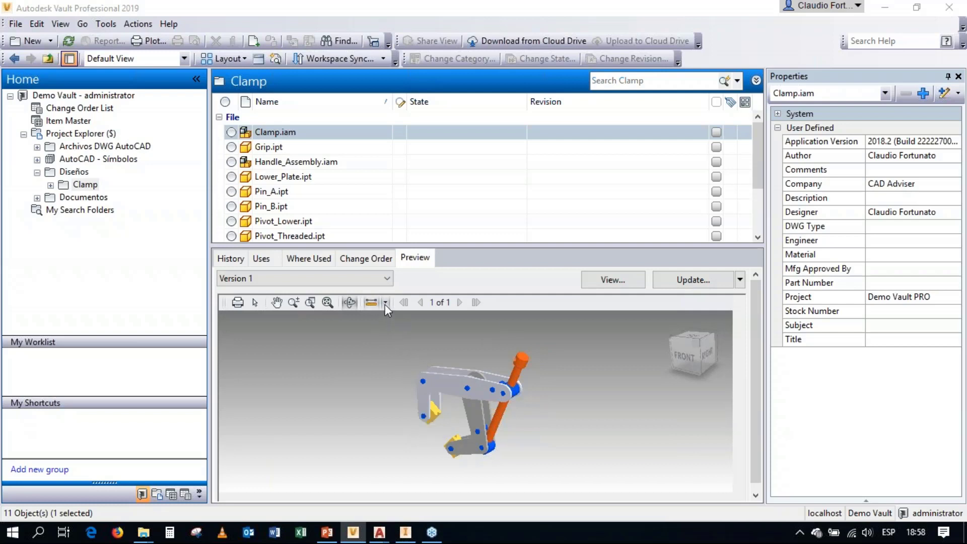
Step: Measure the length between the upper and lower grips in the 3D preview of Clamp.iam
left_click(370, 304)
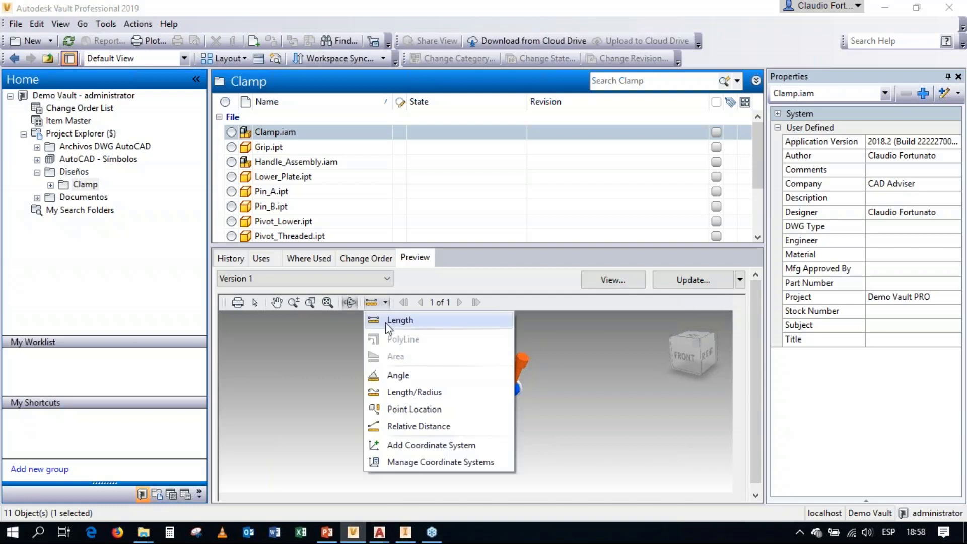
left_click(389, 322)
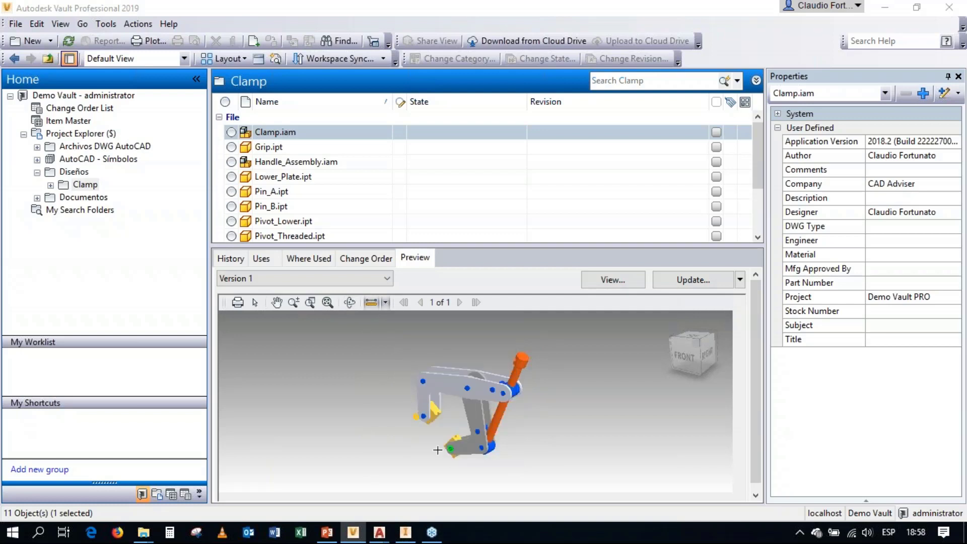
left_click(406, 442)
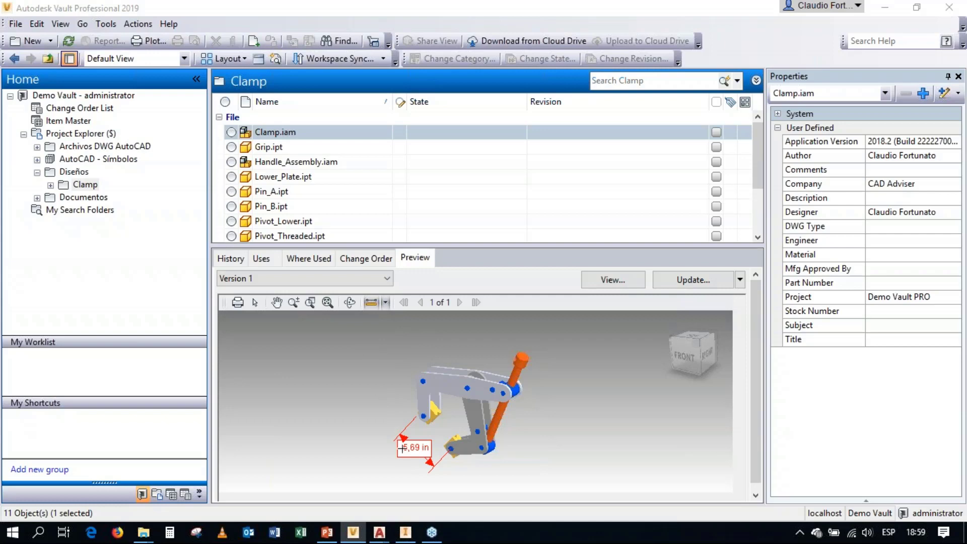
Step: Switch to Inventor and activate Handle_Assembly:1 for in-place editing from the assembly's model tree
left_click(406, 532)
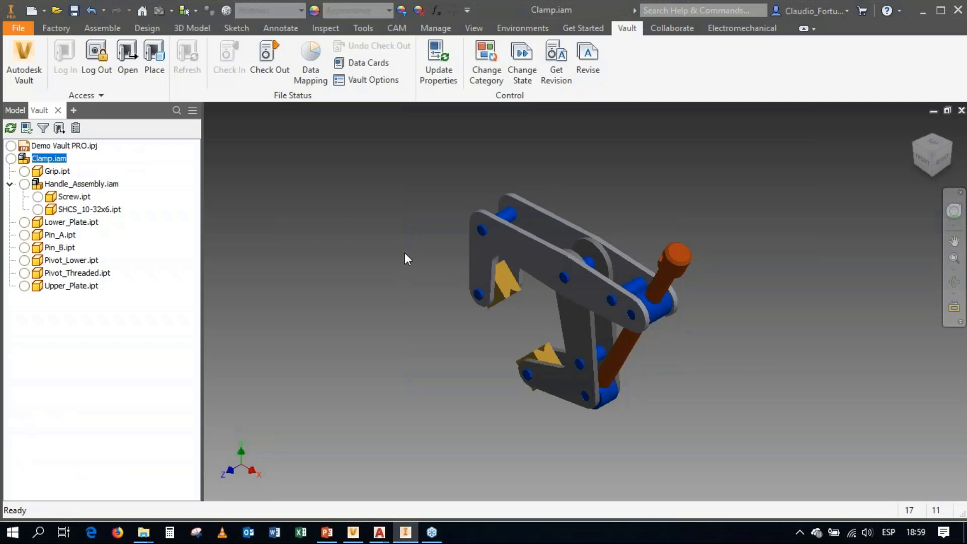
left_click(15, 110)
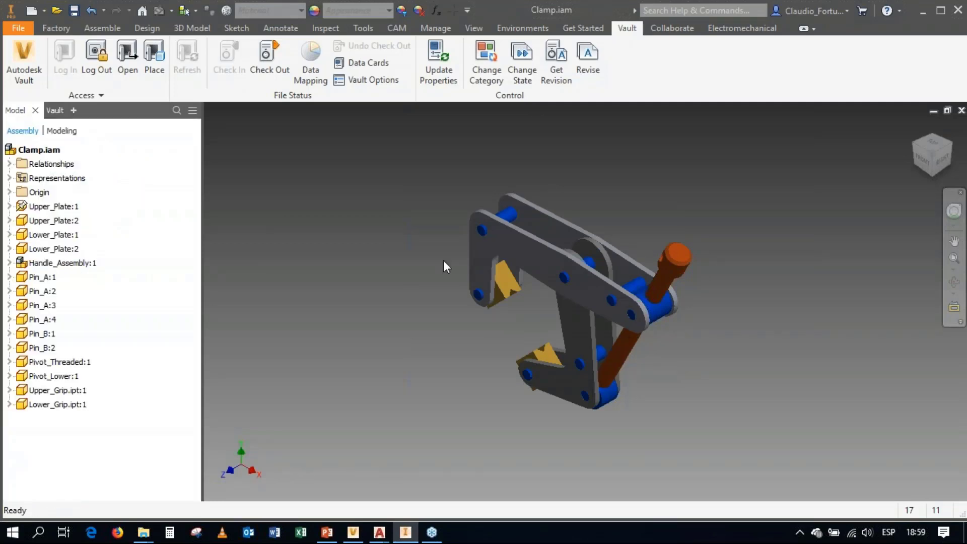
left_click(88, 265)
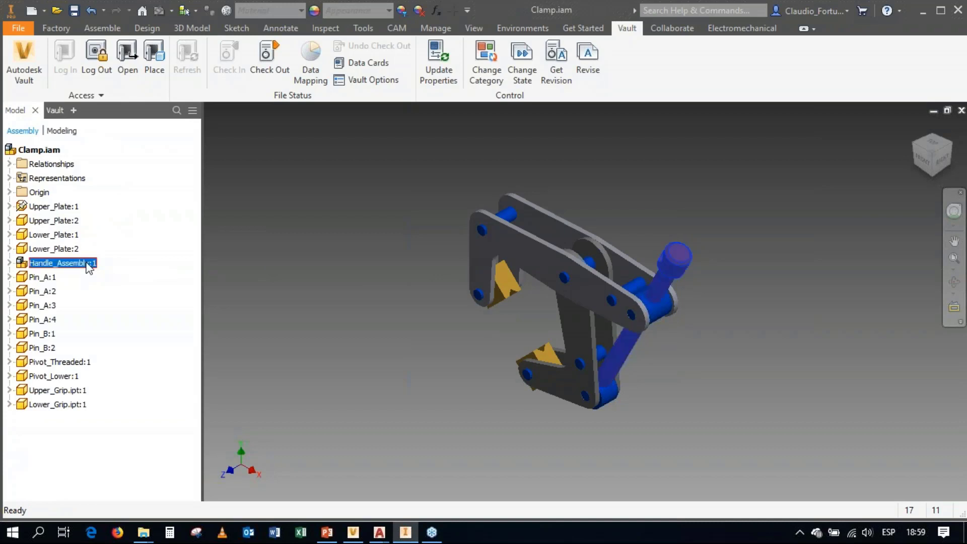
double_click(21, 266)
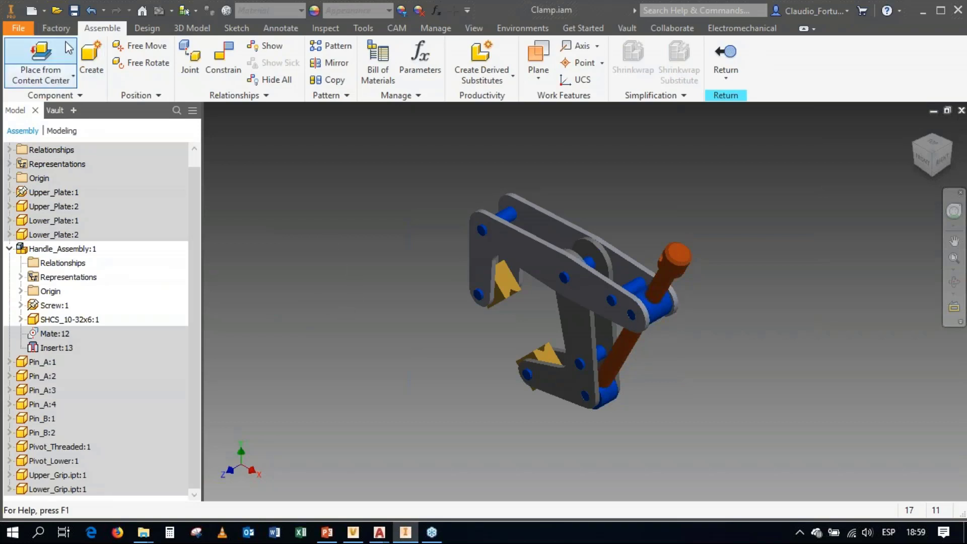
left_click(60, 81)
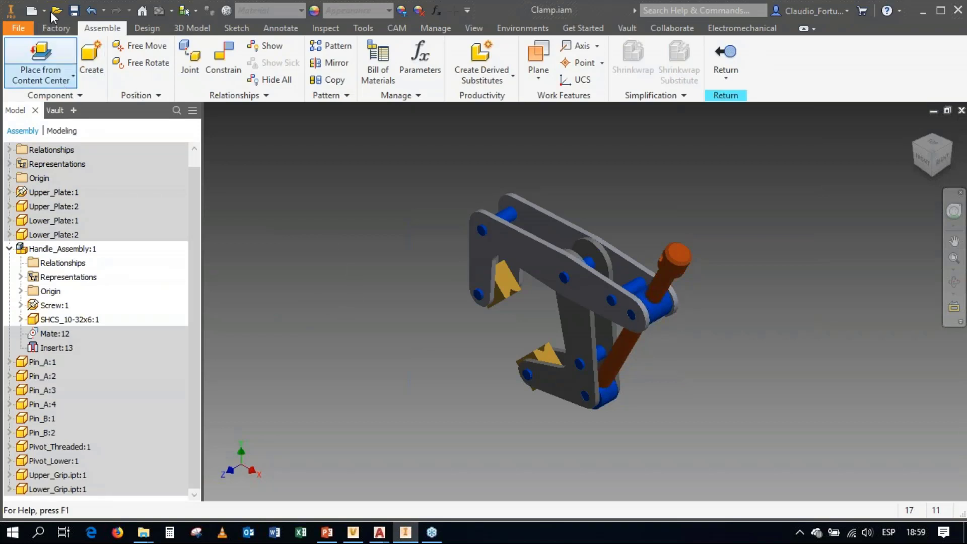
Step: Create a new part file from the Standard.ipt template
left_click(36, 10)
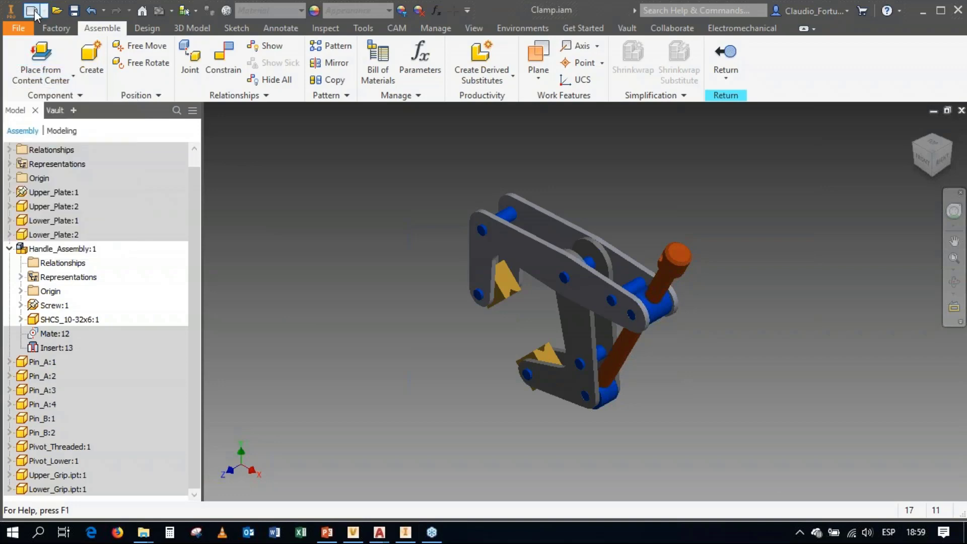
left_click(492, 152)
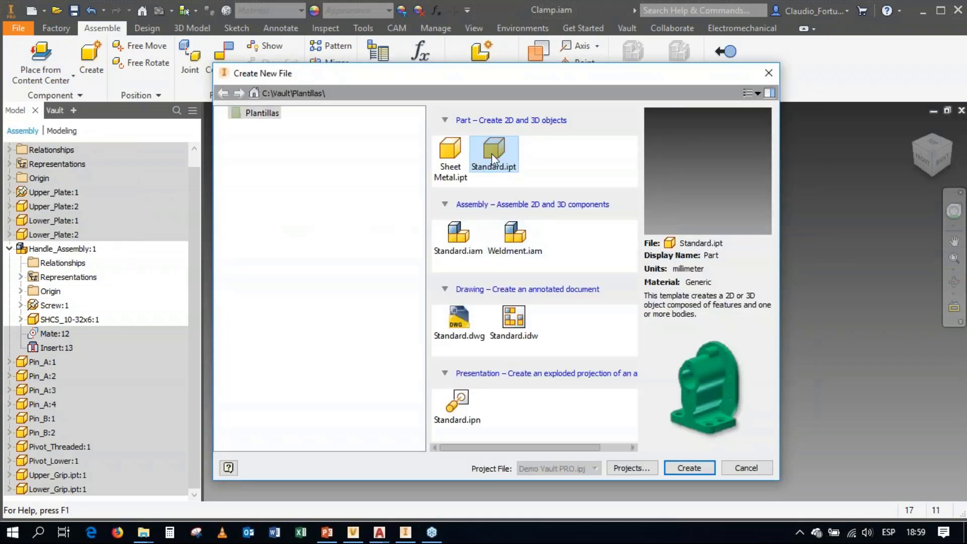
left_click(687, 467)
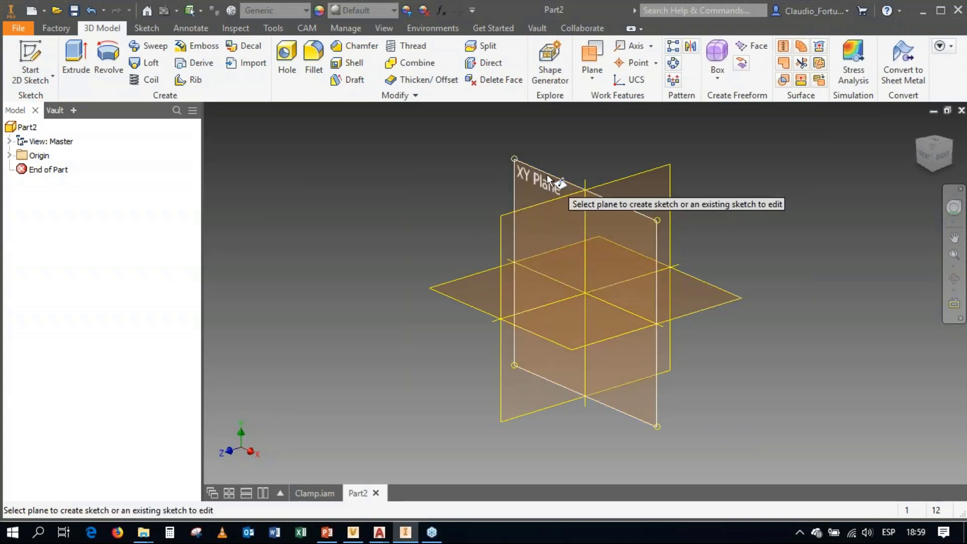
Step: Sketch a circle 6 mm in diameter centred on the origin of the XY plane and finish the sketch
left_click(546, 175)
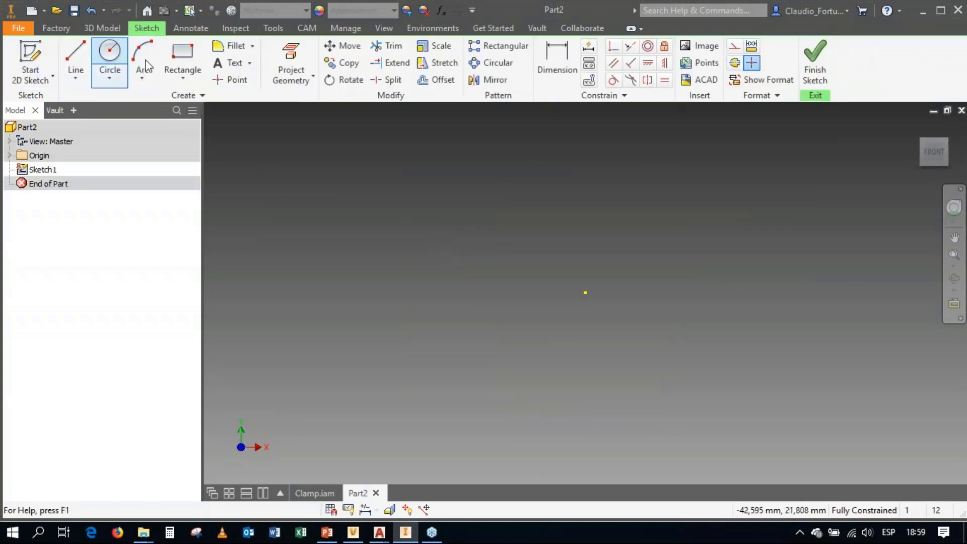
left_click(585, 292)
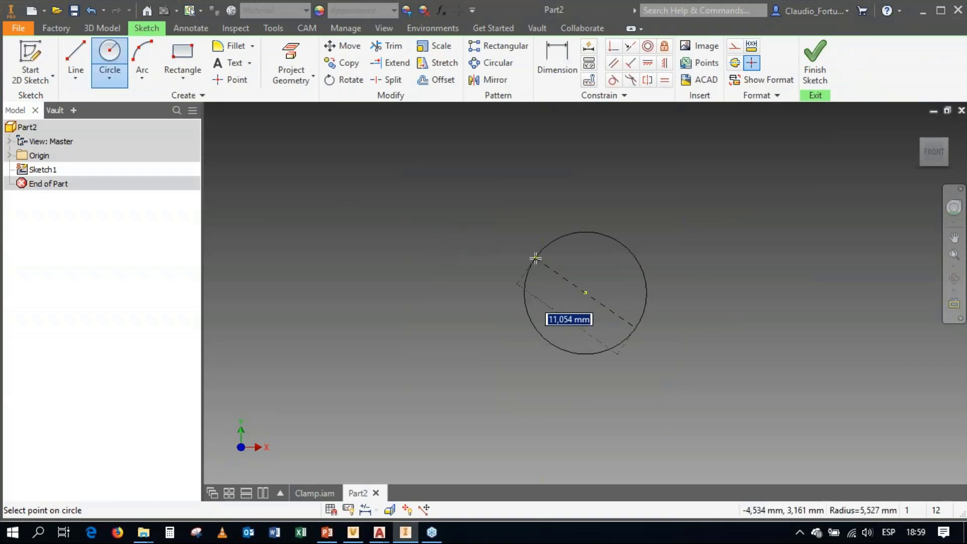
type("6")
key("Tab")
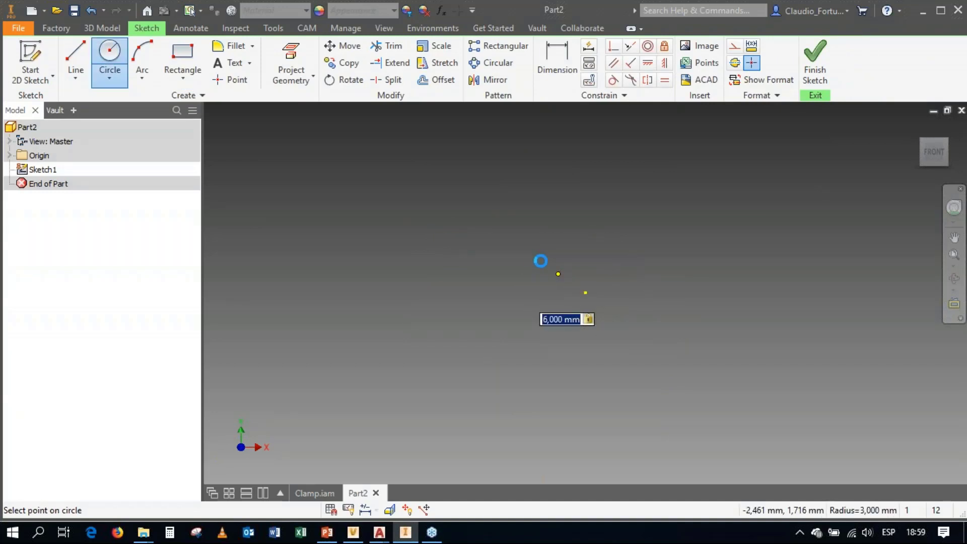
key("Return")
left_click(924, 11)
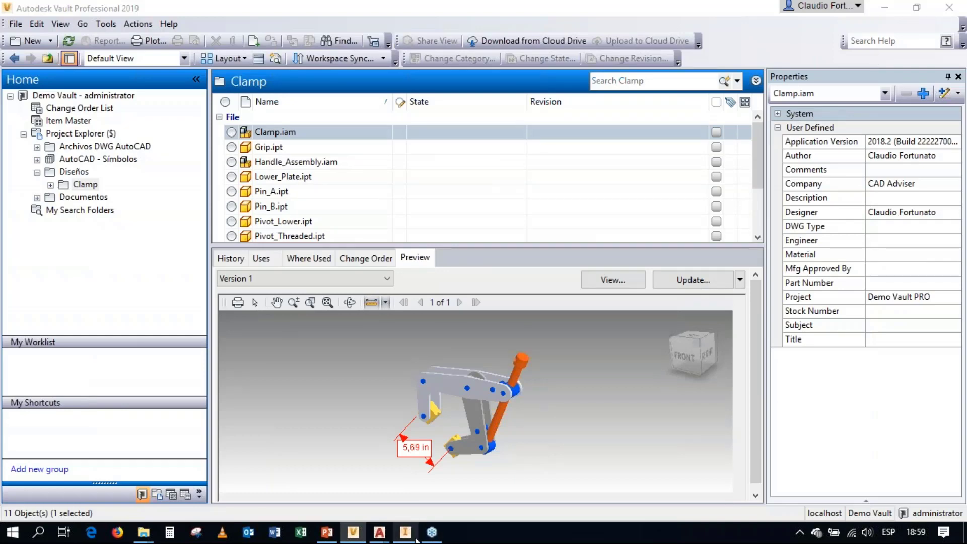
left_click(405, 532)
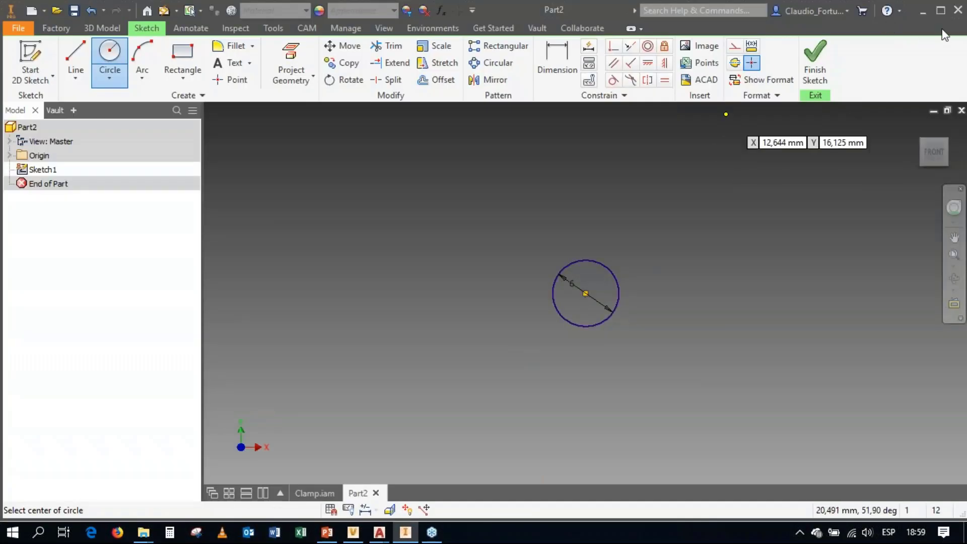
left_click(815, 63)
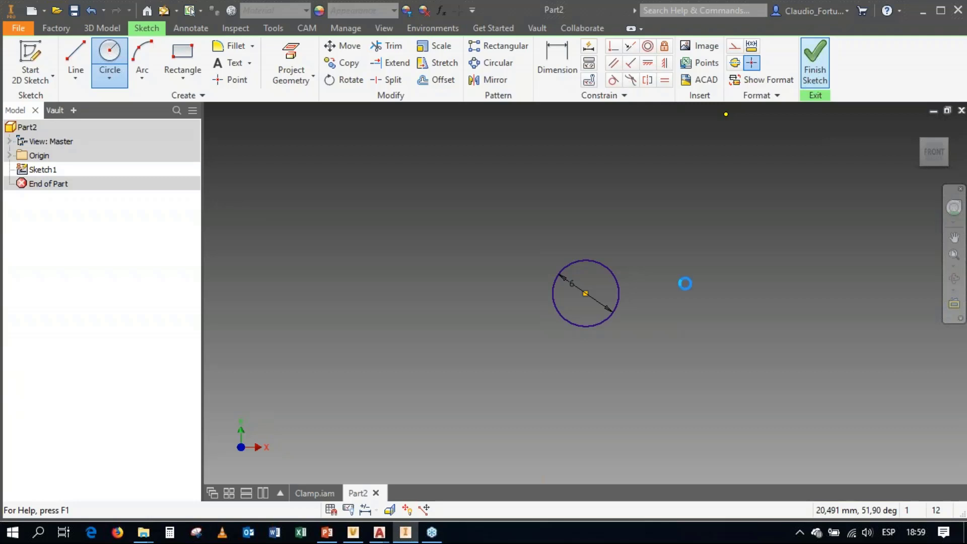
Step: Extrude the circle symmetrically to a distance of 80 mm as a solid
left_click(595, 270)
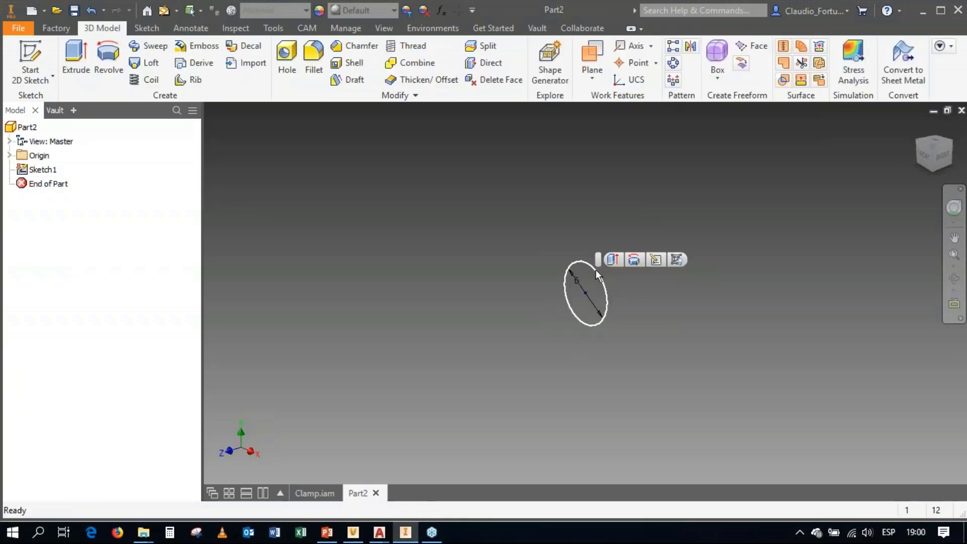
left_click(609, 258)
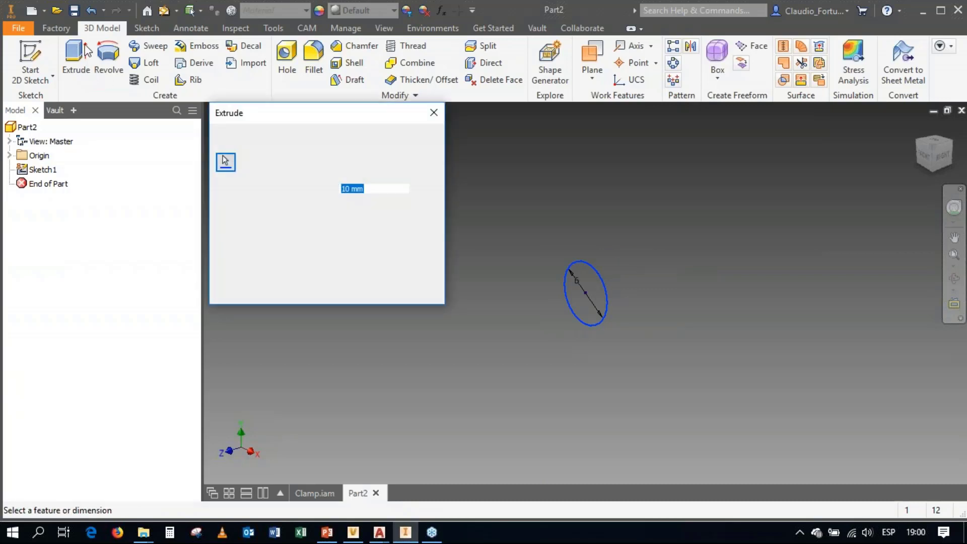
type("80")
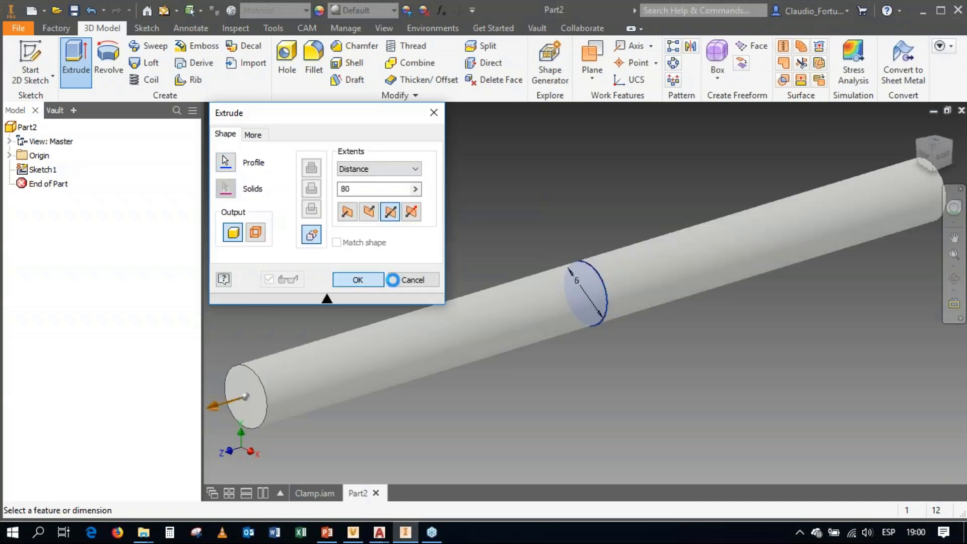
Step: Chamfer the circular edges at both ends of the rod with a distance of 0.5 mm
left_click(254, 377)
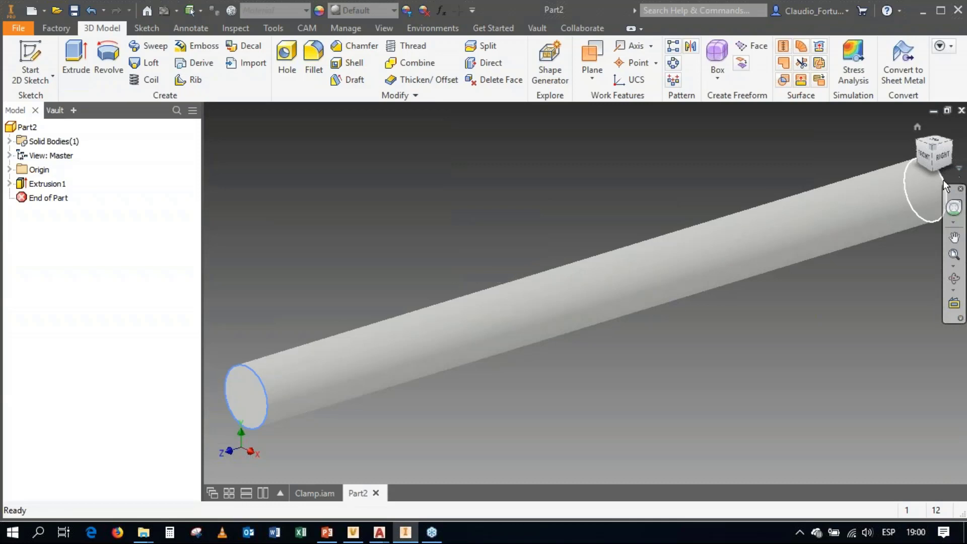
left_click(891, 185)
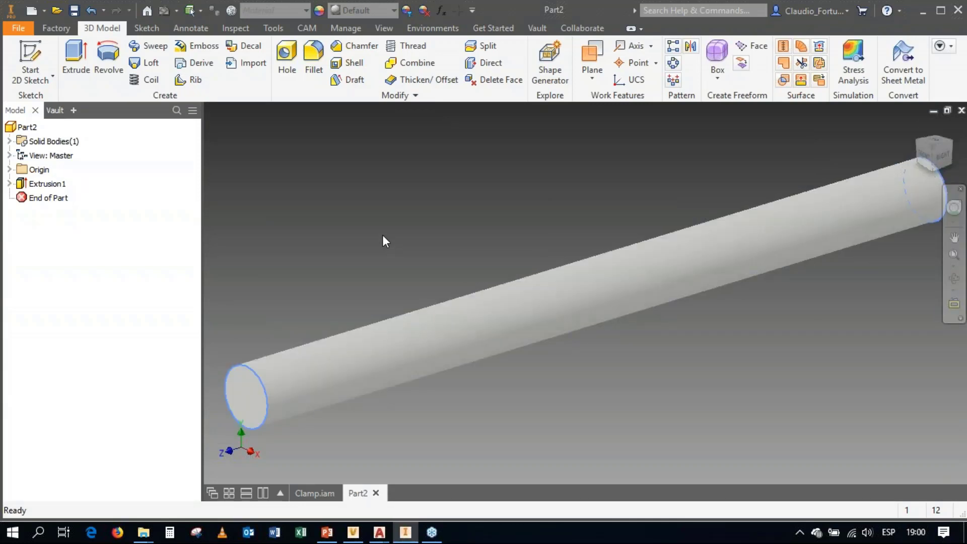
key("ctrl+shift+k")
type("0")
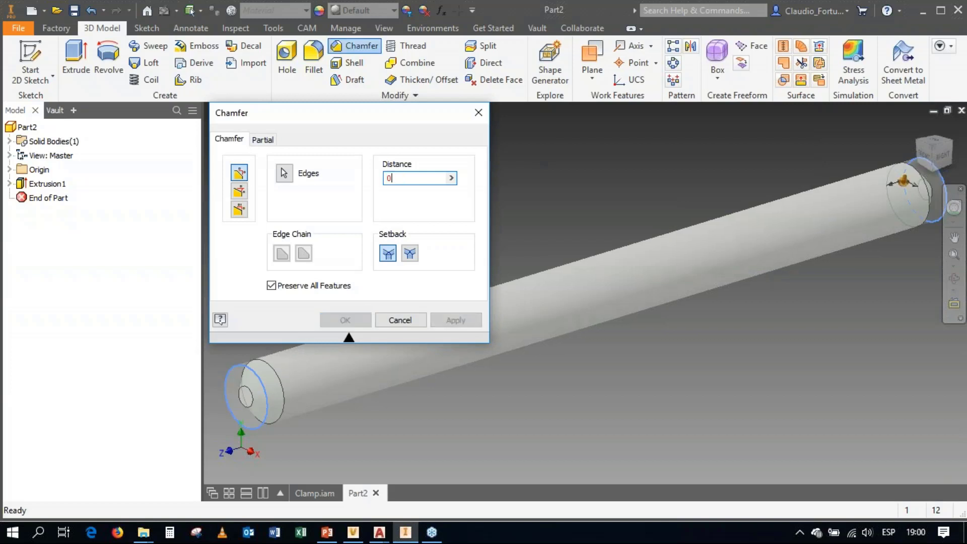
type(".5")
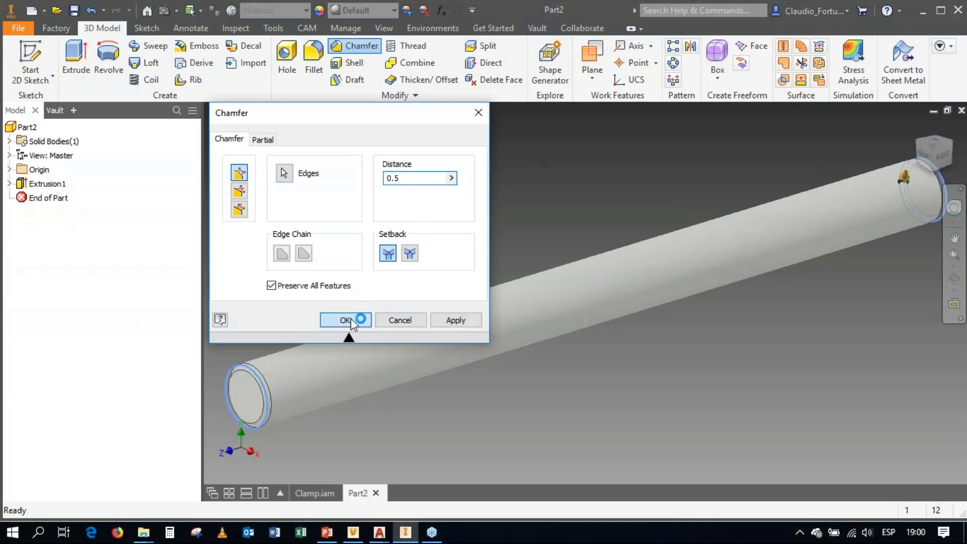
key("Return")
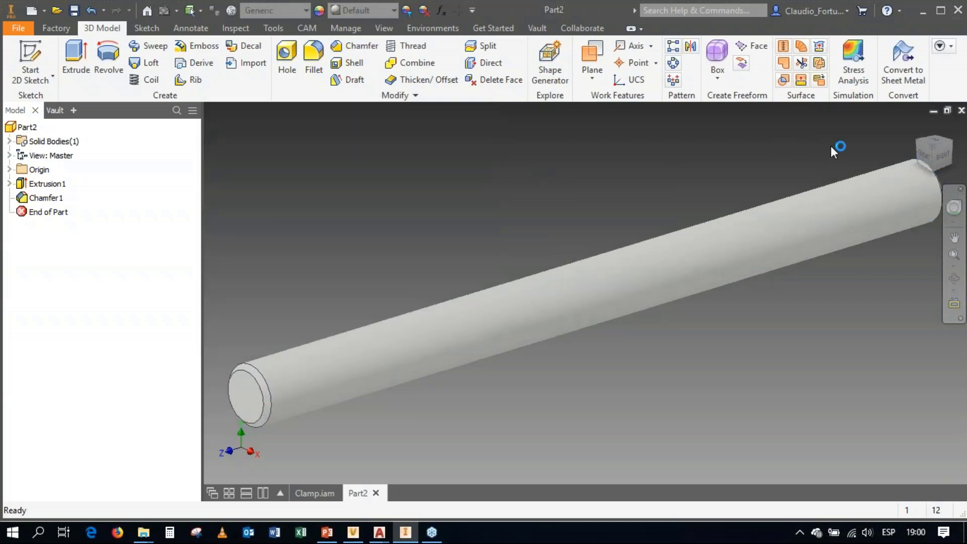
Step: Set the rod to its home view, then close it, saving it as Manija.ipt in the Clamp folder
left_click(918, 127)
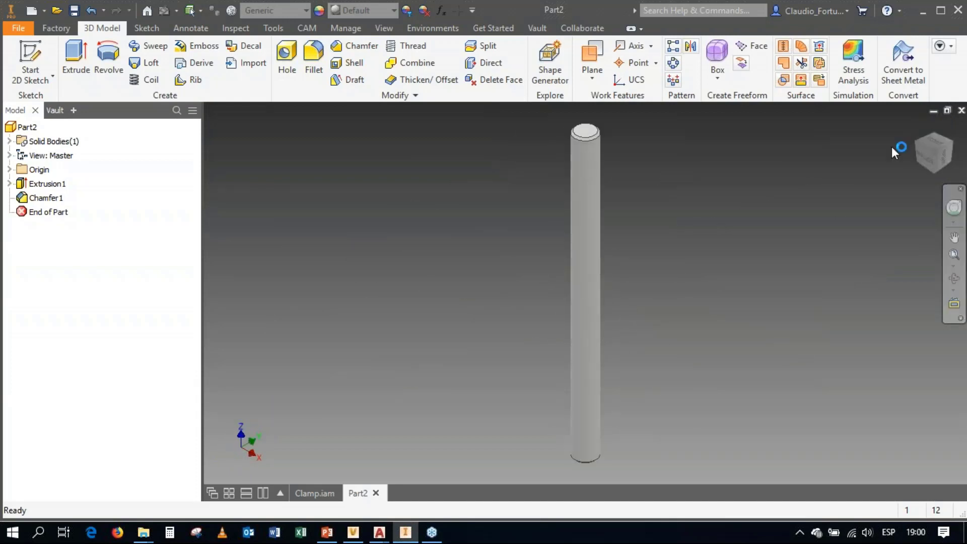
left_click(962, 111)
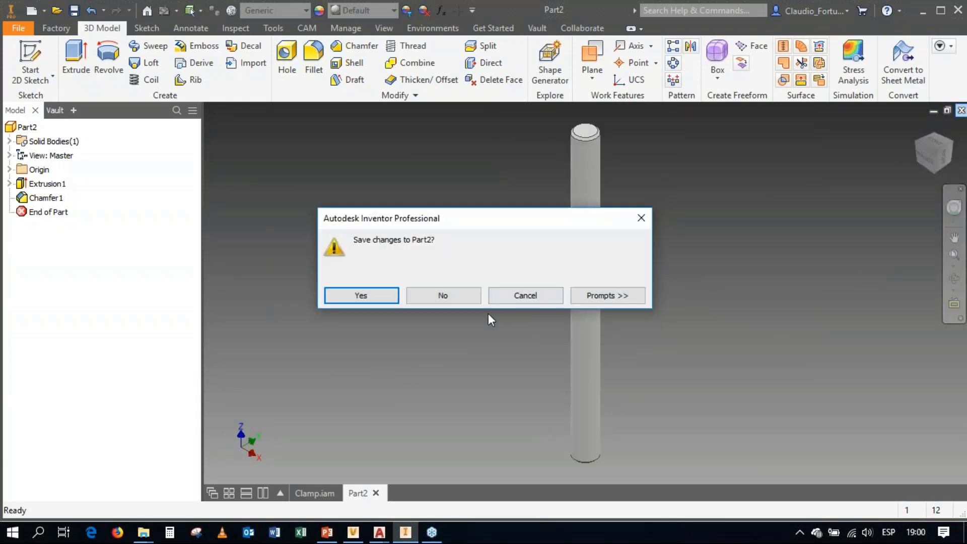
left_click(396, 296)
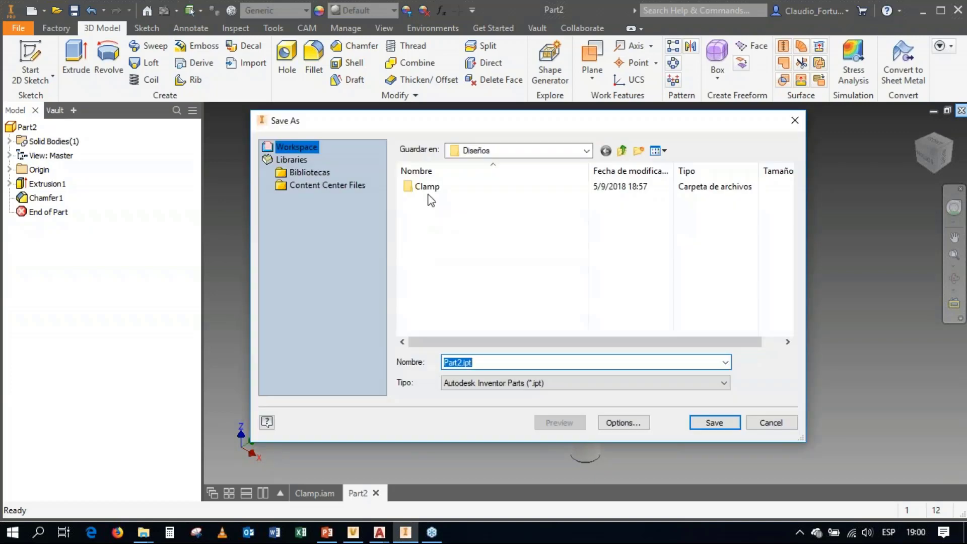
left_click(429, 191)
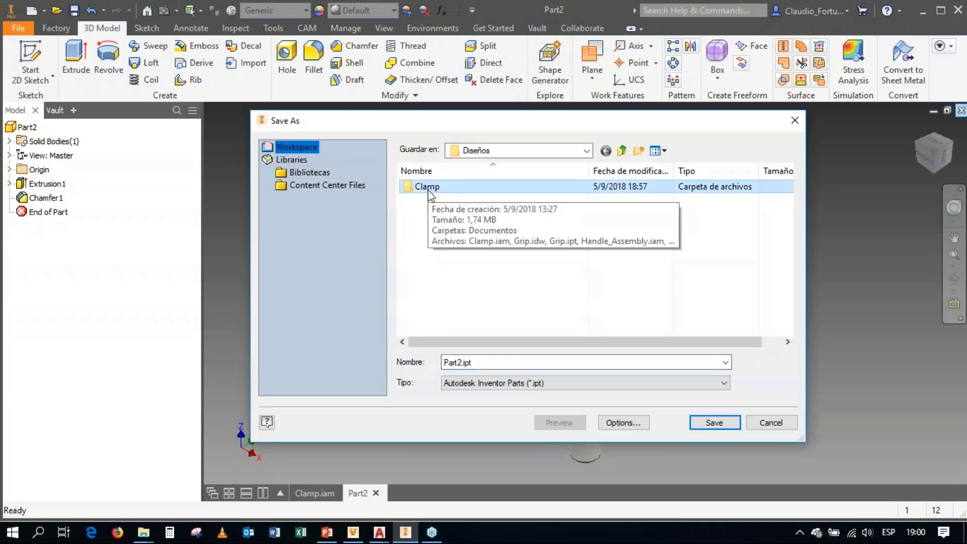
double_click(429, 187)
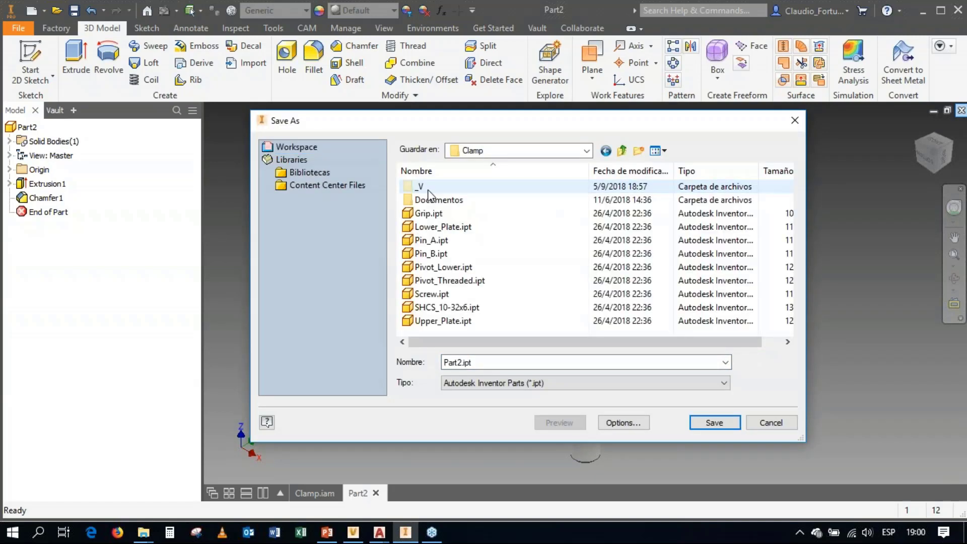
left_click(486, 362)
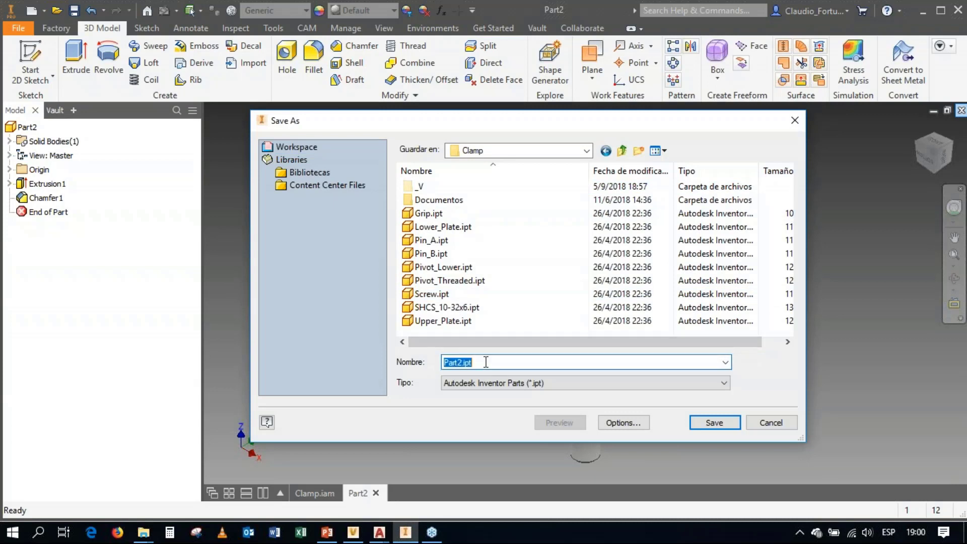
type("Manija")
left_click(710, 423)
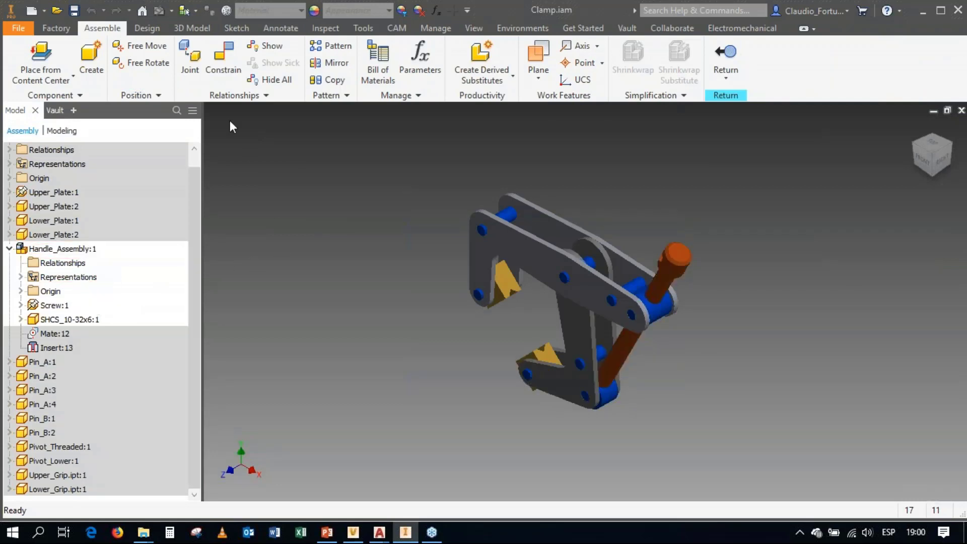
Step: Place one Manija.ipt from the Clamp folder into the active Handle_Assembly, in free space above the orange screw head
left_click(65, 75)
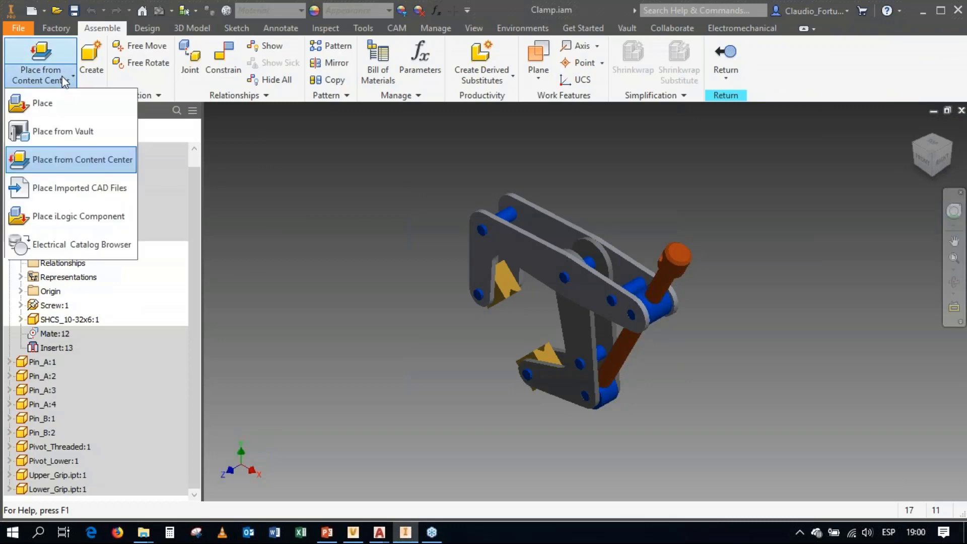
left_click(62, 115)
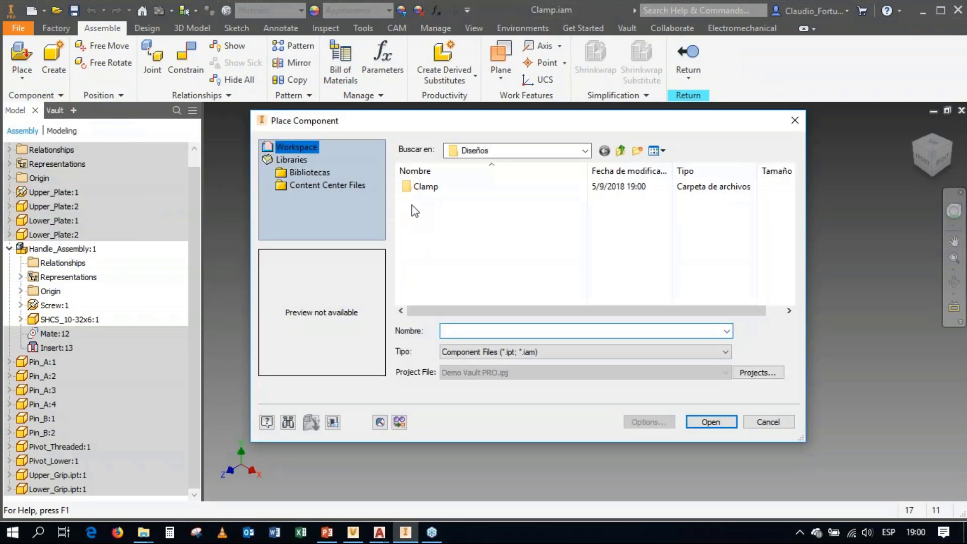
double_click(418, 187)
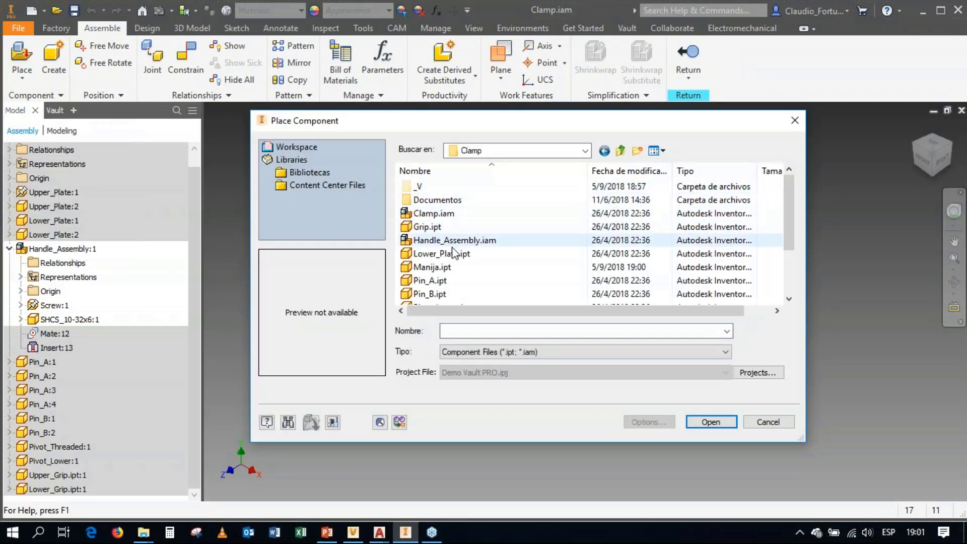
left_click(443, 267)
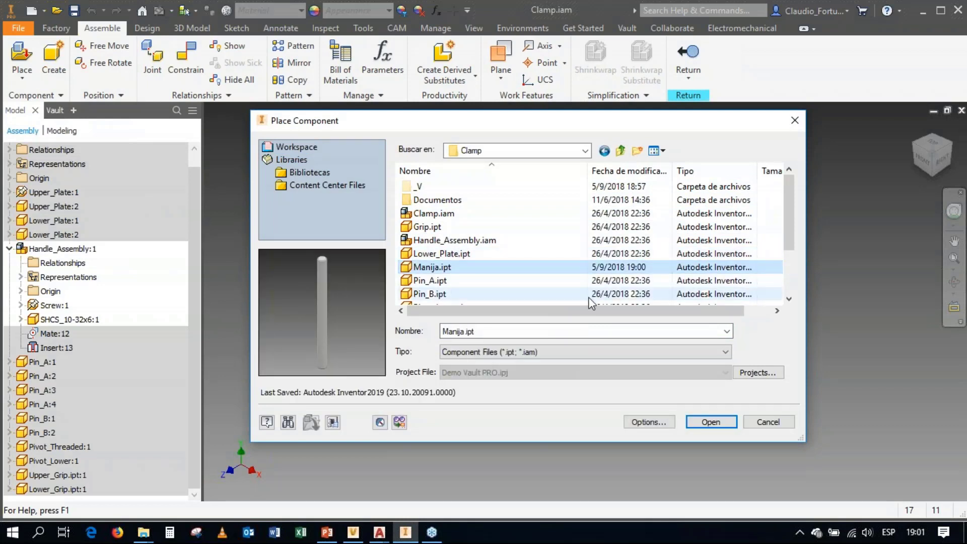
left_click(711, 422)
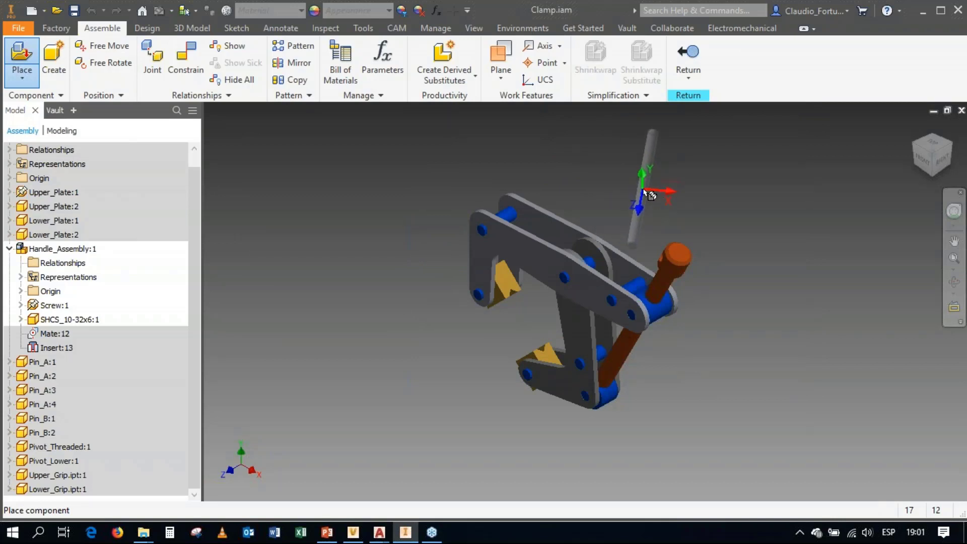
left_click(644, 191)
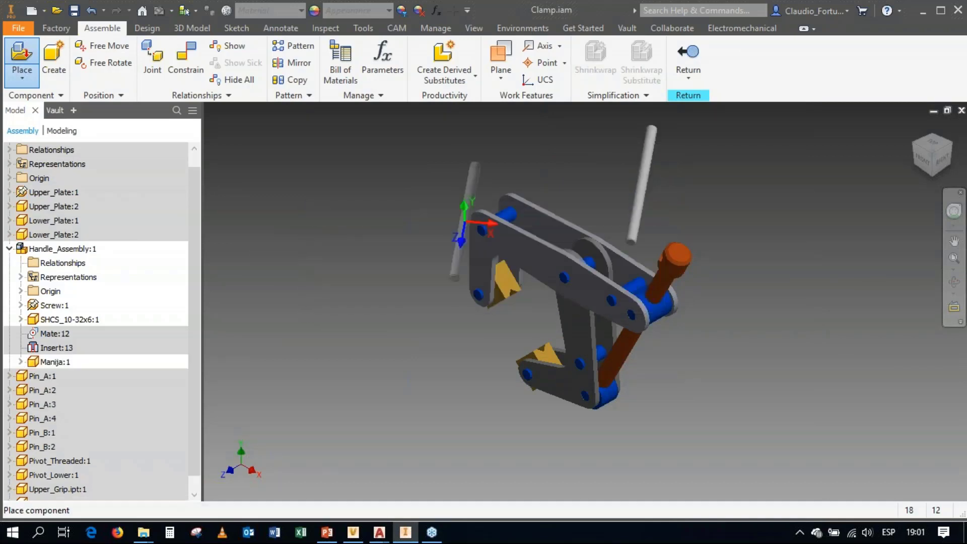
key("Escape")
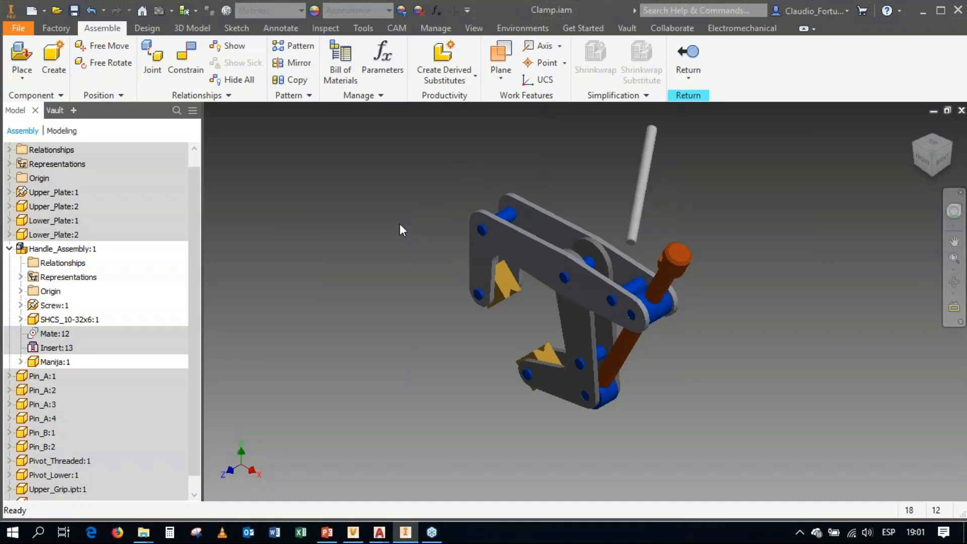
Step: Mate the Manija rod's axis to the cross hole axis in the orange screw head, and return to the top-level assembly
left_click(187, 63)
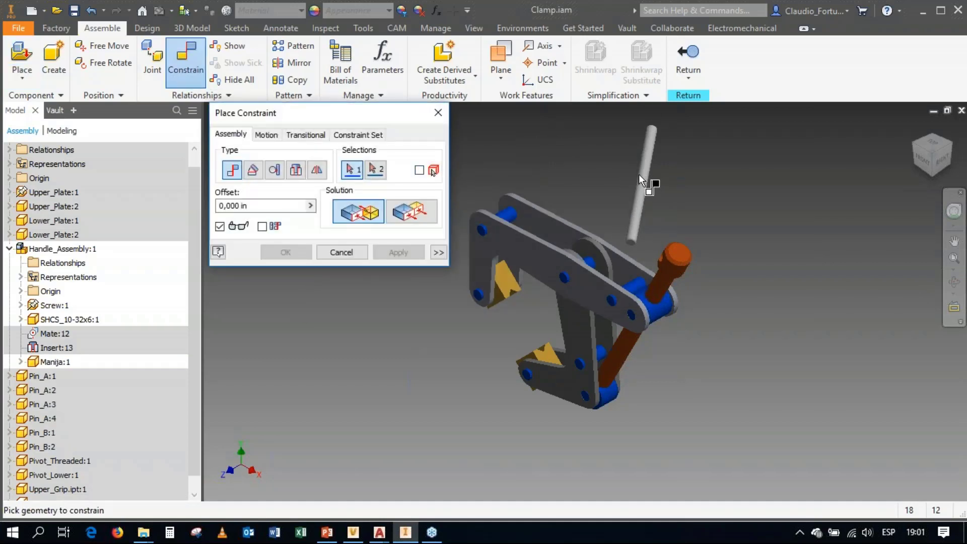
left_click(639, 233)
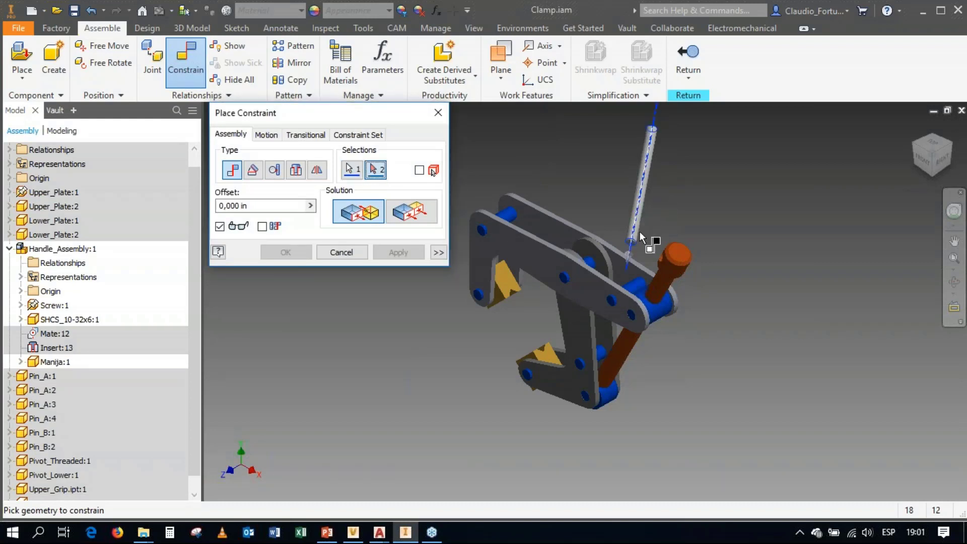
left_click(664, 261)
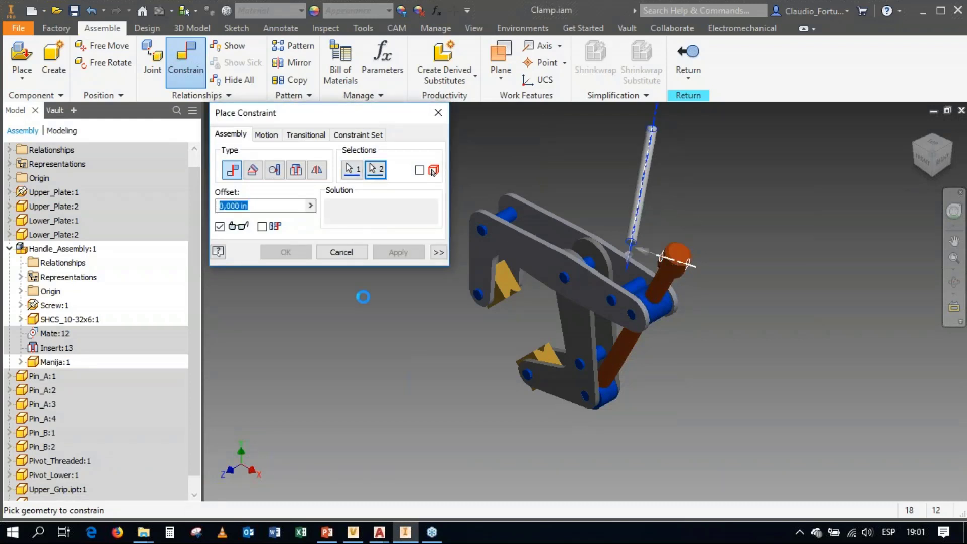
left_click(291, 253)
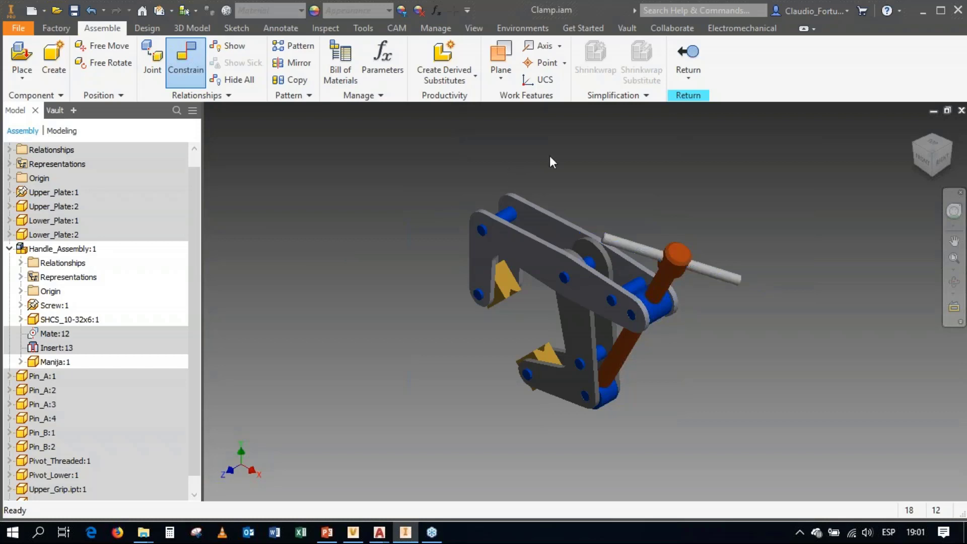
left_click(687, 55)
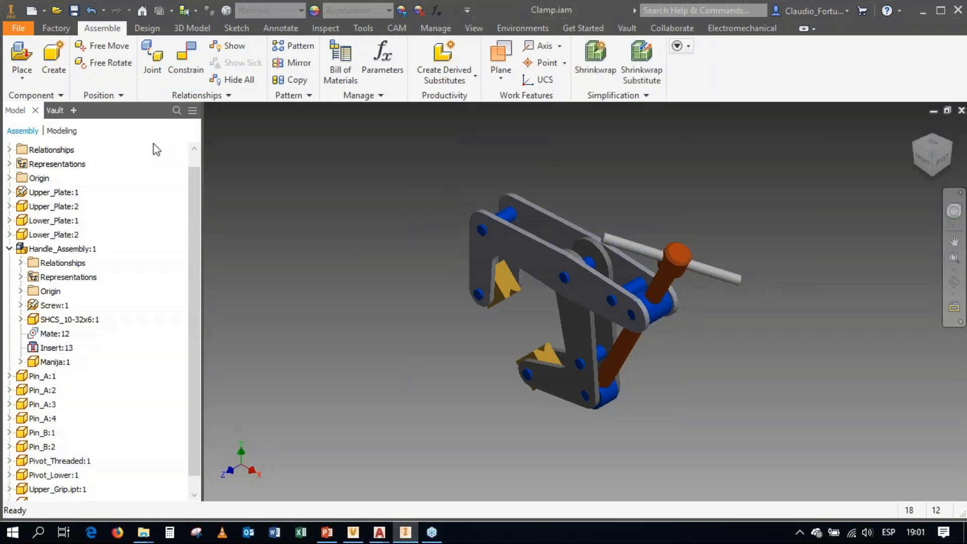
Step: Review the Vault status of Manija.ipt and Clamp.iam, and save Clamp.iam with its modified dependents
left_click(54, 110)
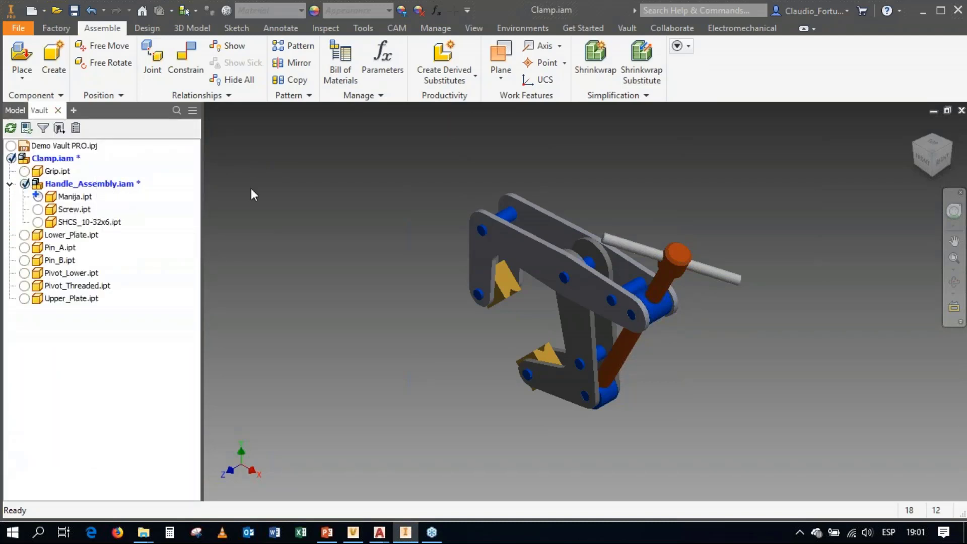
left_click(55, 198)
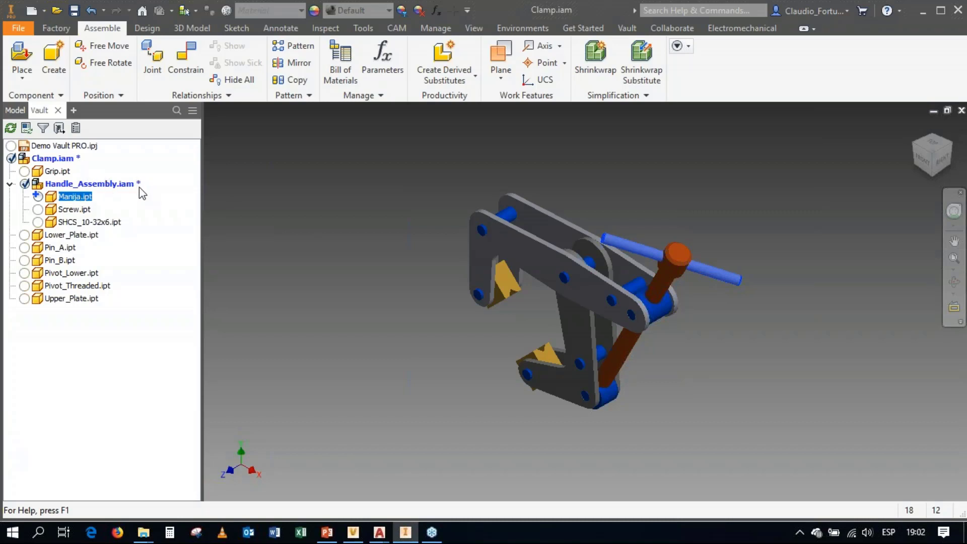
left_click(56, 162)
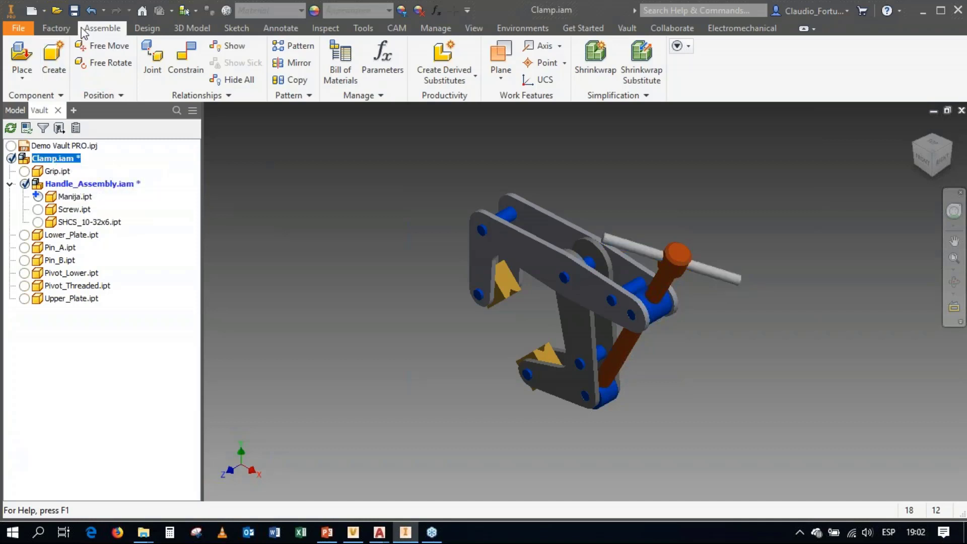
left_click(75, 10)
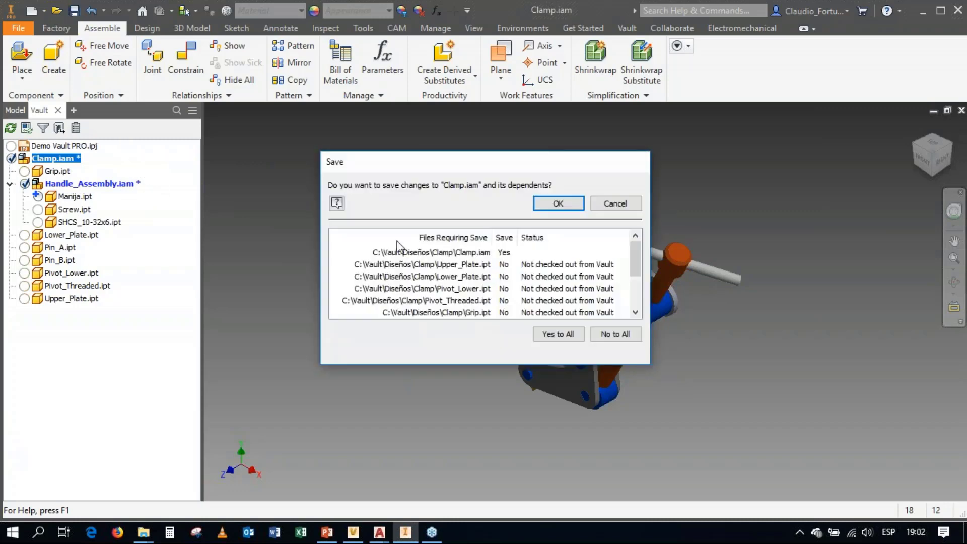
left_click(558, 208)
left_click(524, 243)
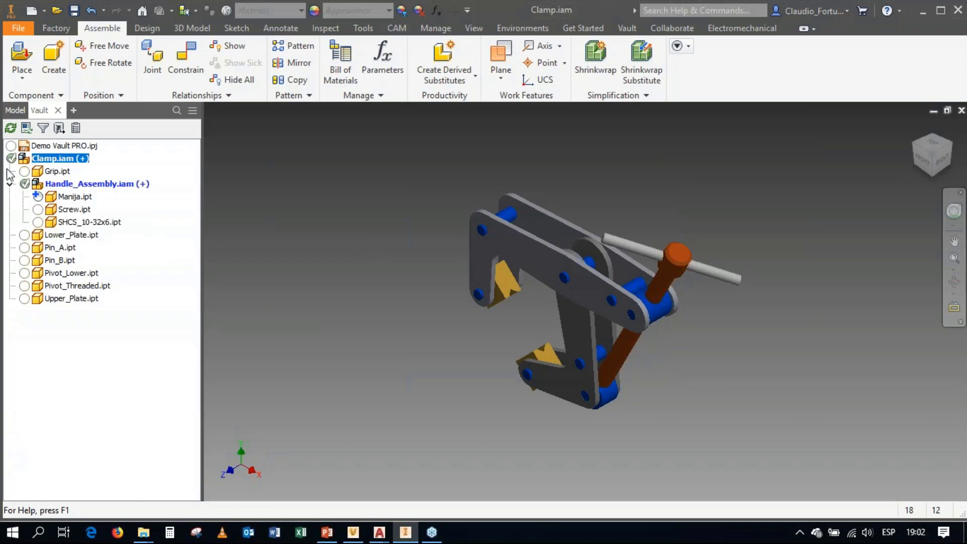
Step: Check in Clamp.iam, Handle_Assembly.iam and Manija.ipt to the vault with the comment "Se modificó la manija"
mouse_move(9, 162)
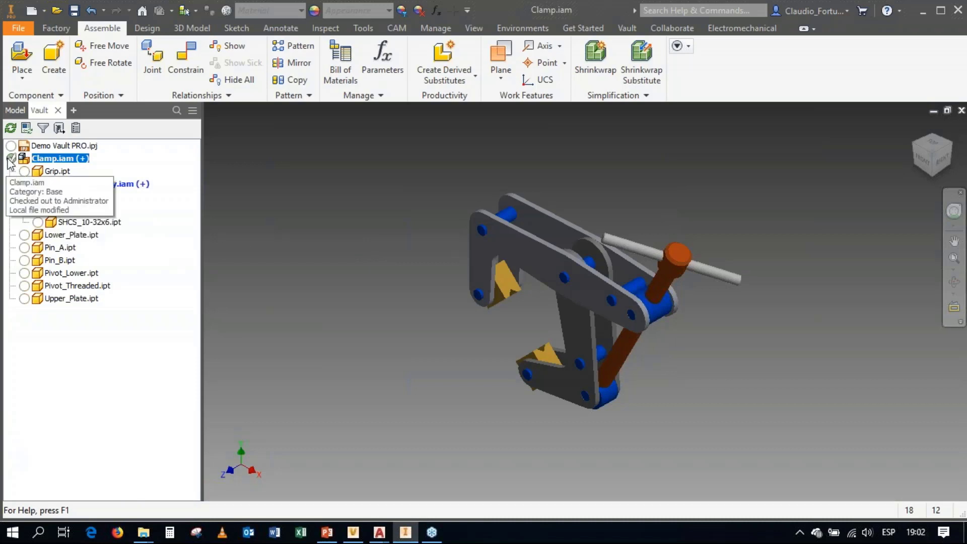
mouse_move(25, 186)
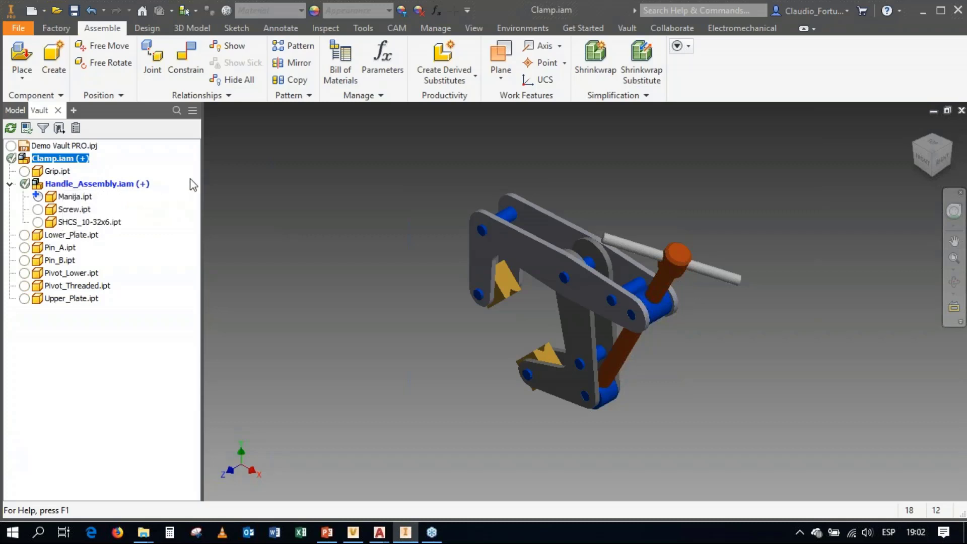
right_click(57, 161)
left_click(107, 222)
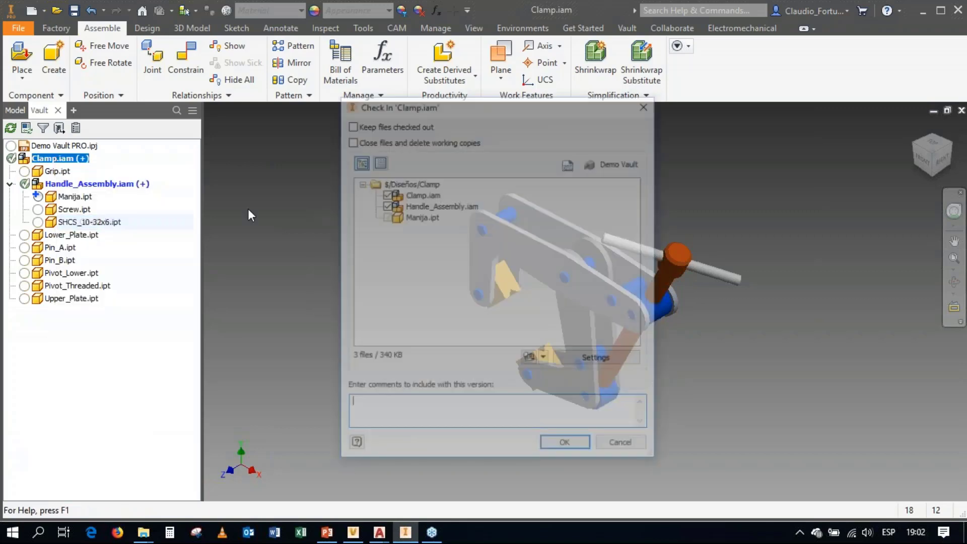
left_click(431, 205)
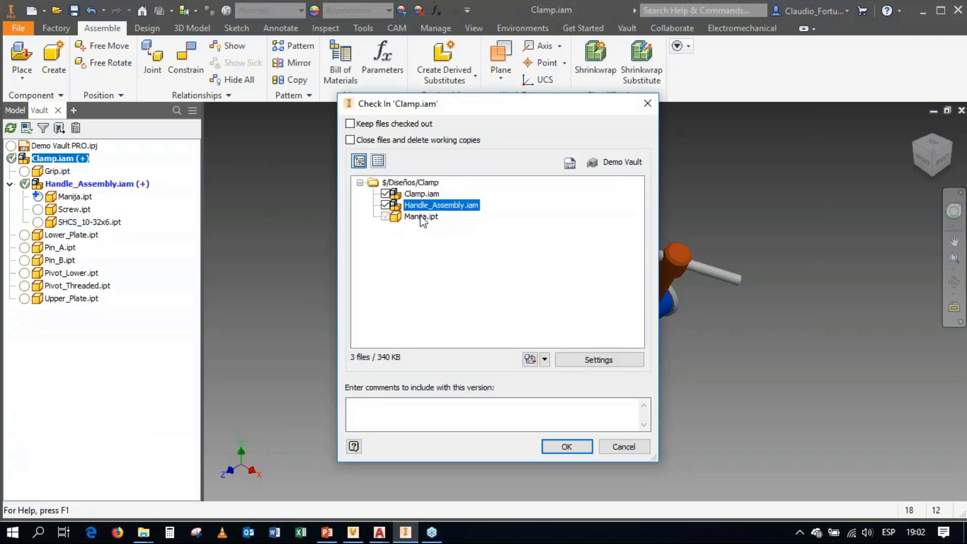
left_click(424, 218)
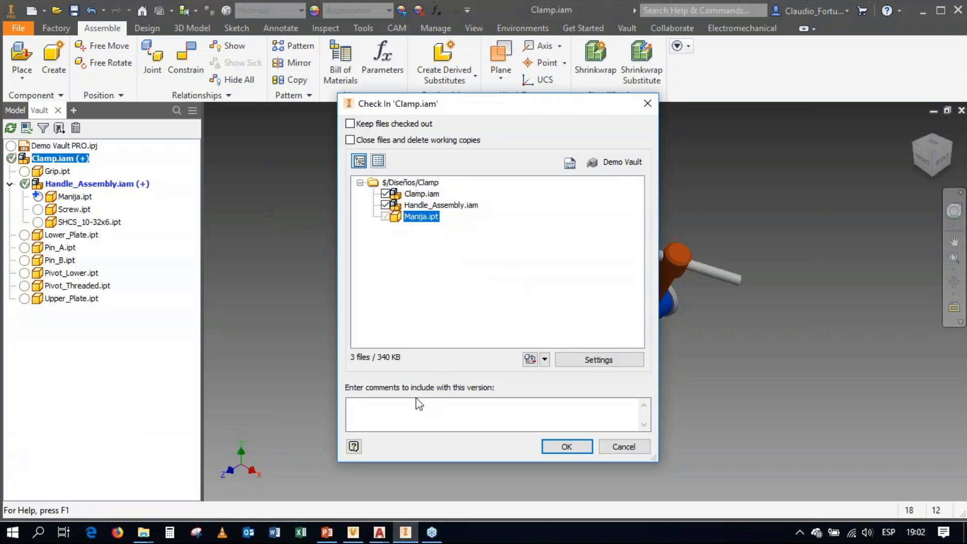
left_click(412, 414)
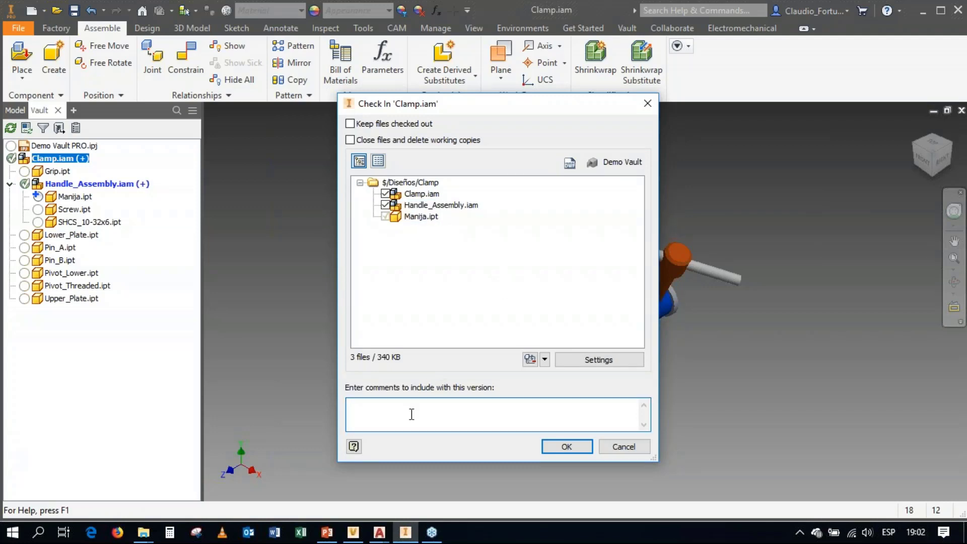
type("Se modificó la manija")
left_click(566, 448)
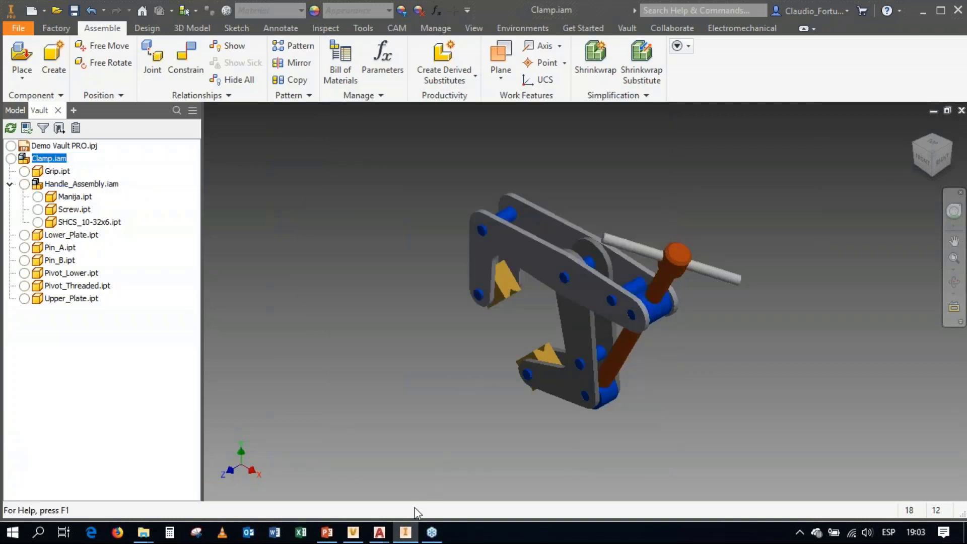
Step: Switch to Vault Professional, refresh the Clamp folder and compare the enlarged version thumbnails in Clamp.iam's history
left_click(353, 533)
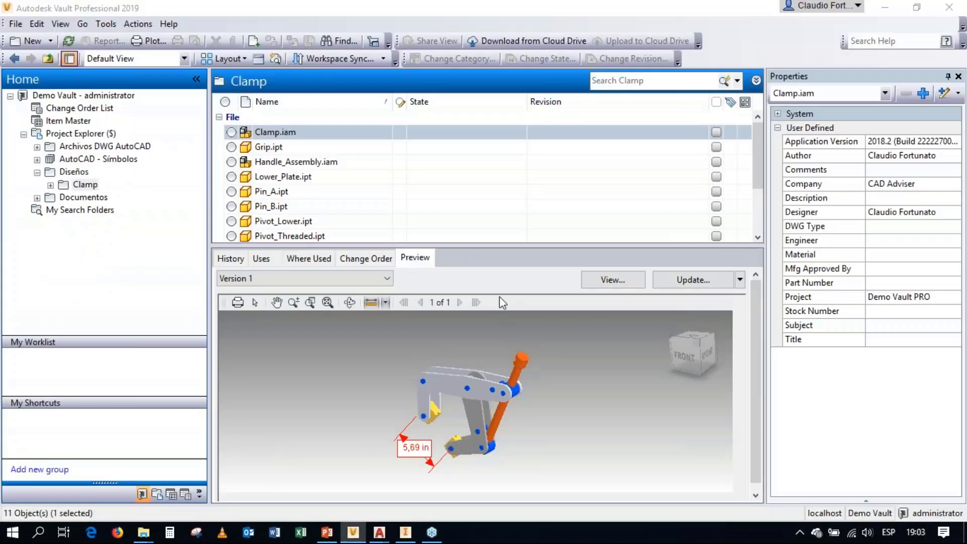
left_click(69, 42)
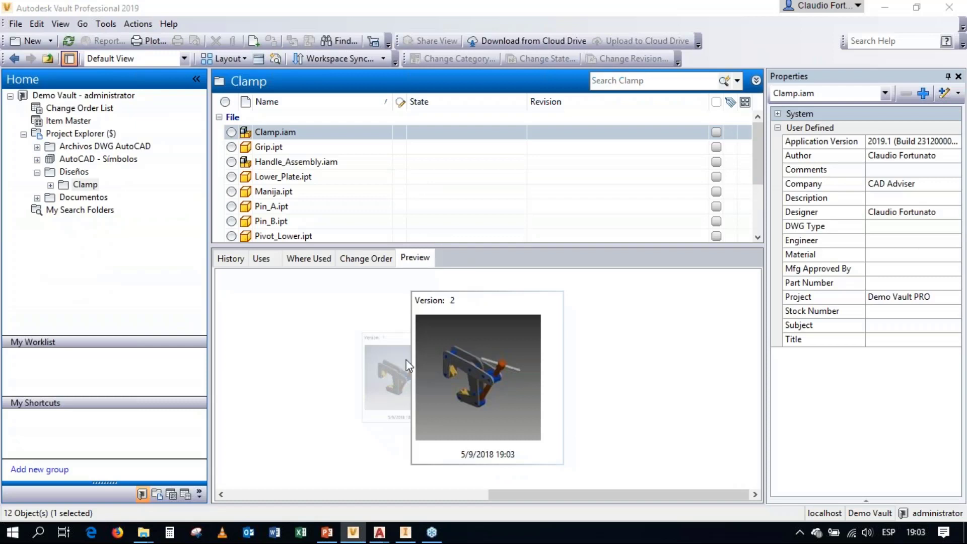
left_click(229, 259)
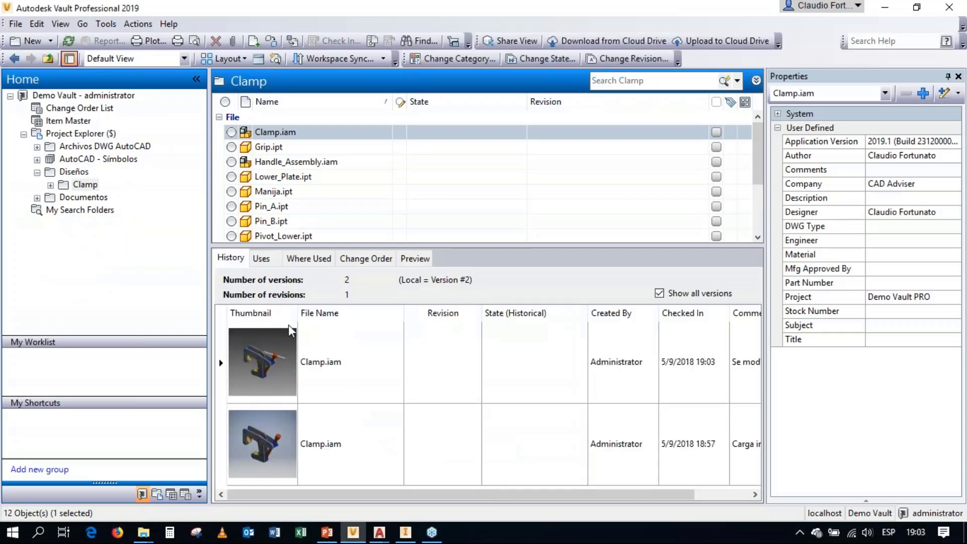
left_click_drag(298, 312, 357, 309)
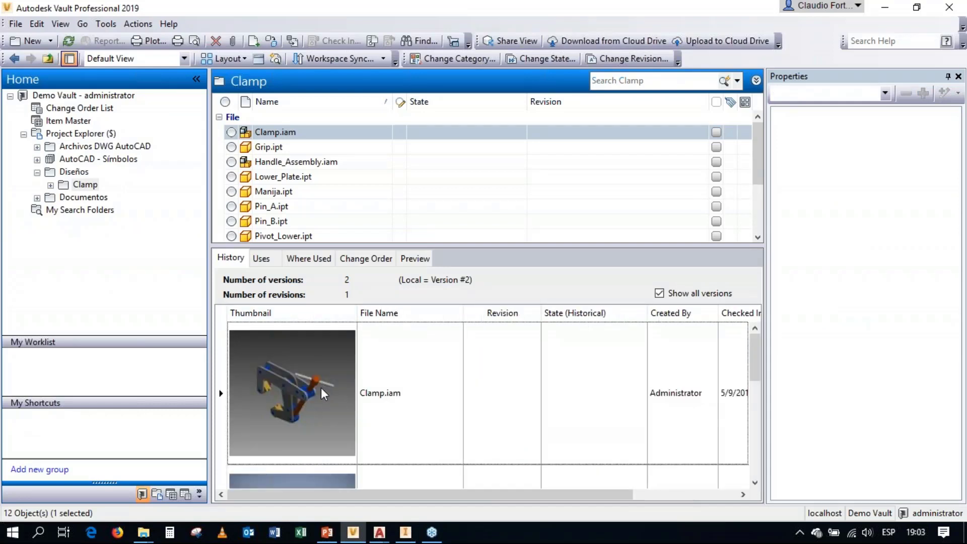
left_click(291, 397)
left_click_drag(357, 314, 303, 314)
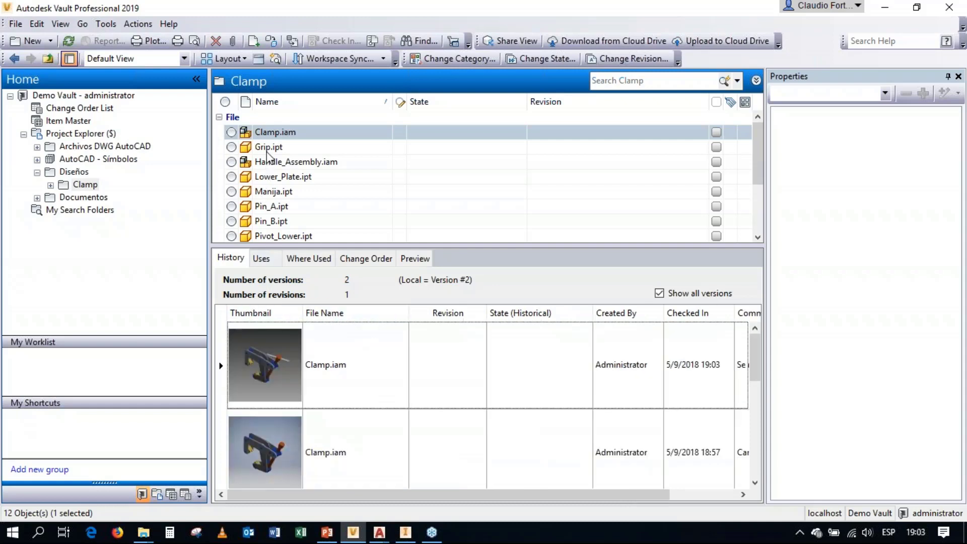
Step: Examine the files used by Clamp.iam, expanding Handle_Assembly.iam to inspect Manija.ipt
left_click(262, 260)
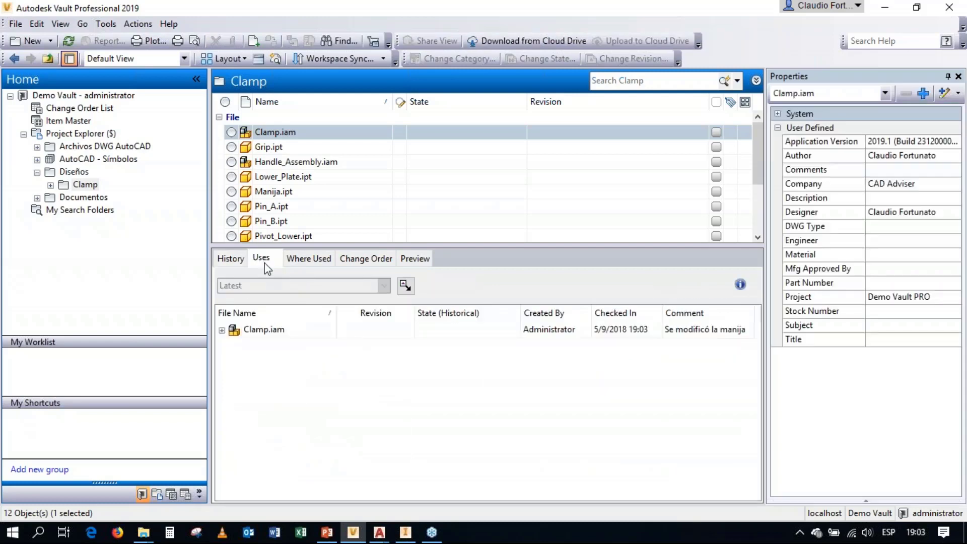
left_click(222, 331)
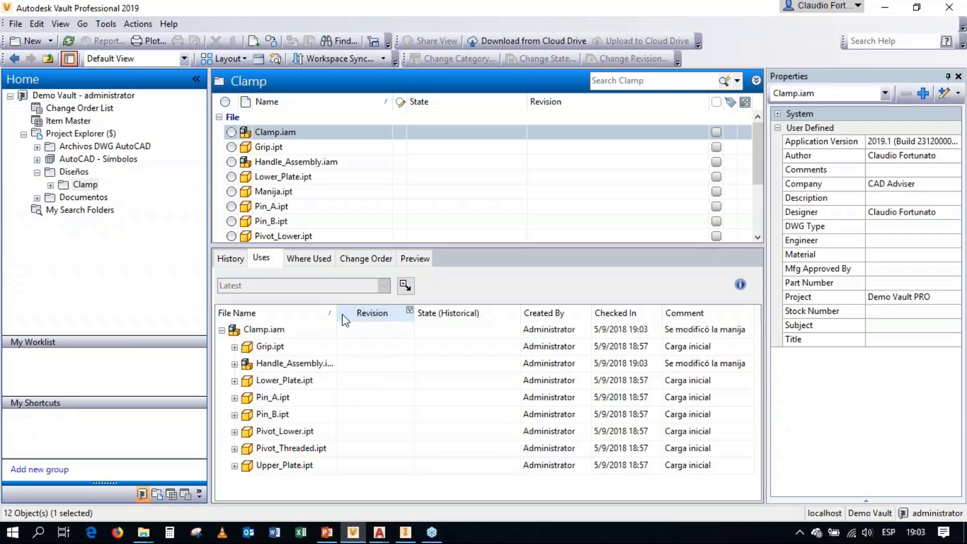
double_click(336, 312)
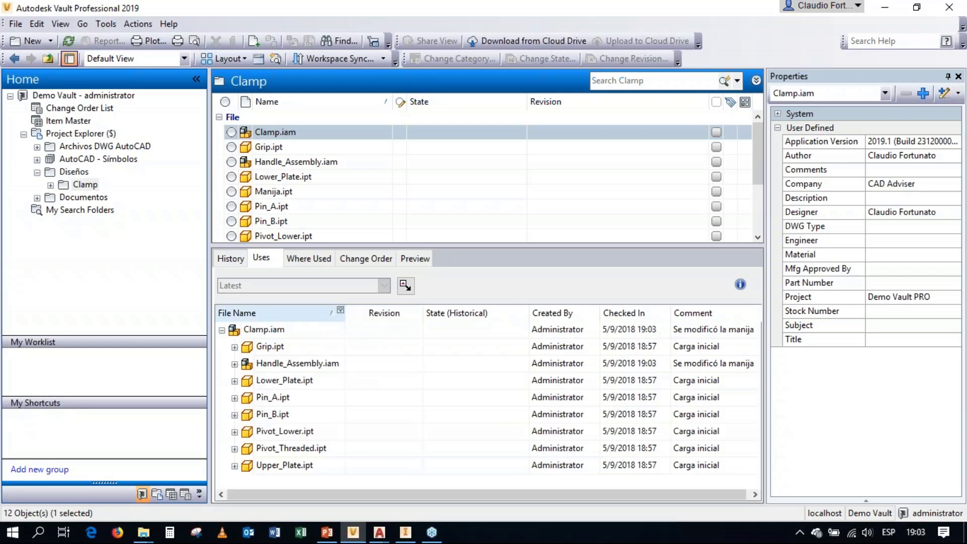
left_click(234, 364)
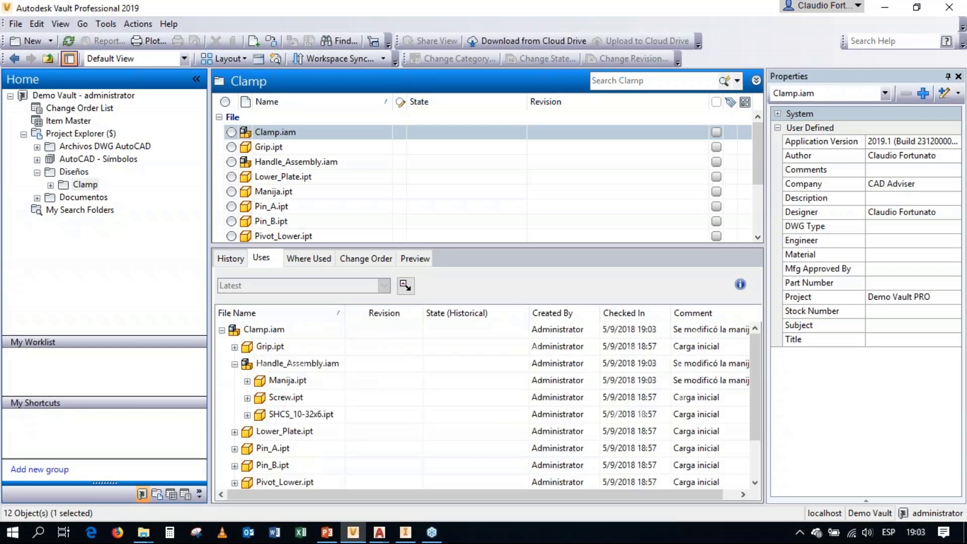
left_click(276, 381)
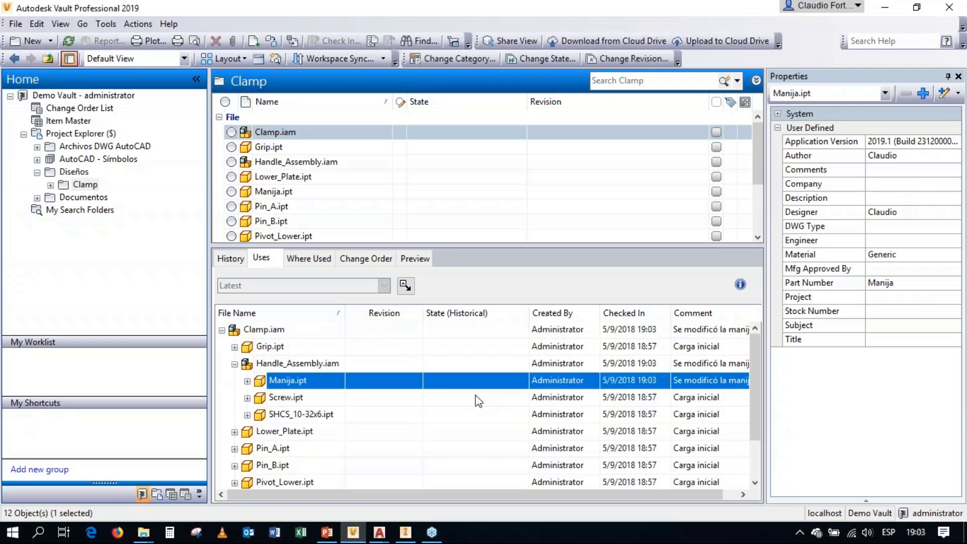
Step: Inspect the 3D preview of Clamp.iam version 2 and the preview of Manija.ipt
left_click(406, 260)
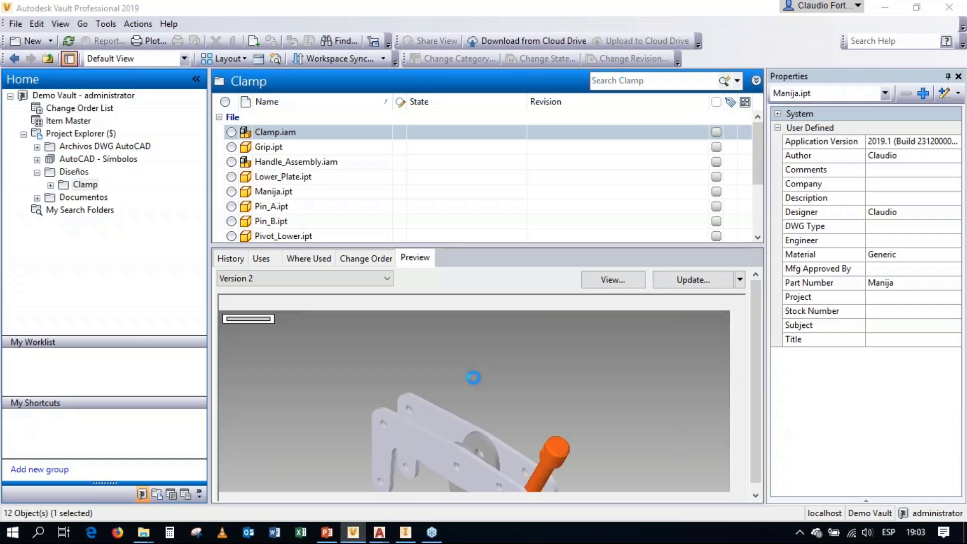
left_click_drag(475, 401, 506, 394)
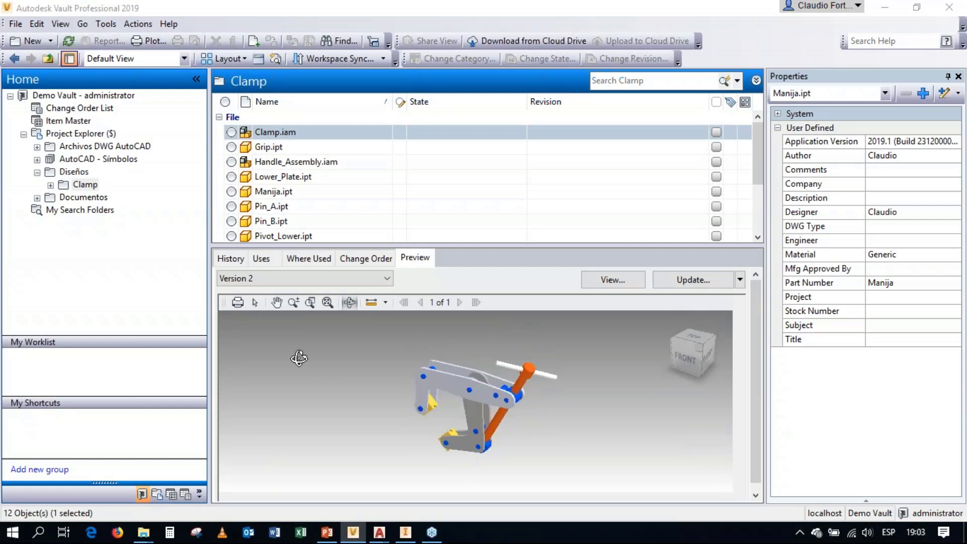
left_click(283, 191)
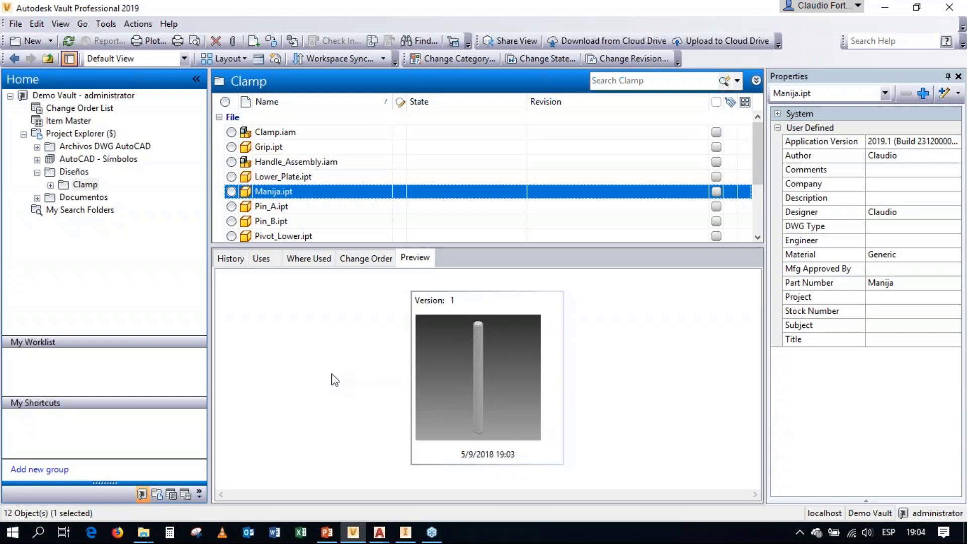
Step: Switch to PowerPoint, start the slide show from the current Demostración slide and advance to the Resumen slide
left_click(328, 533)
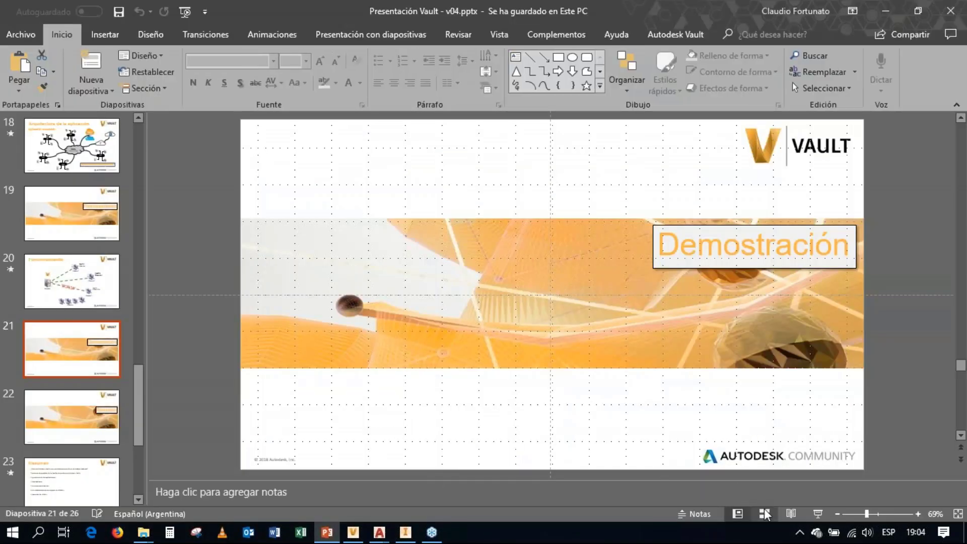
left_click(818, 514)
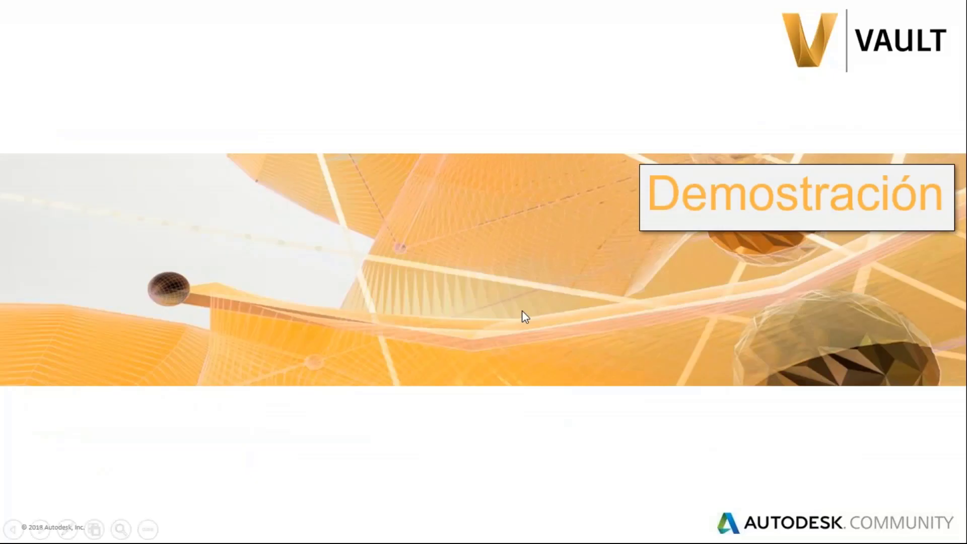
left_click(513, 310)
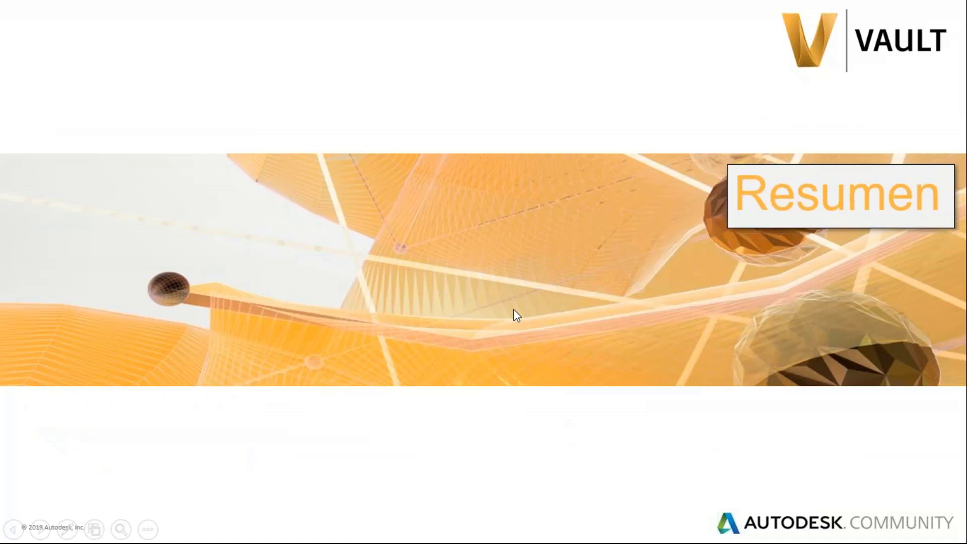